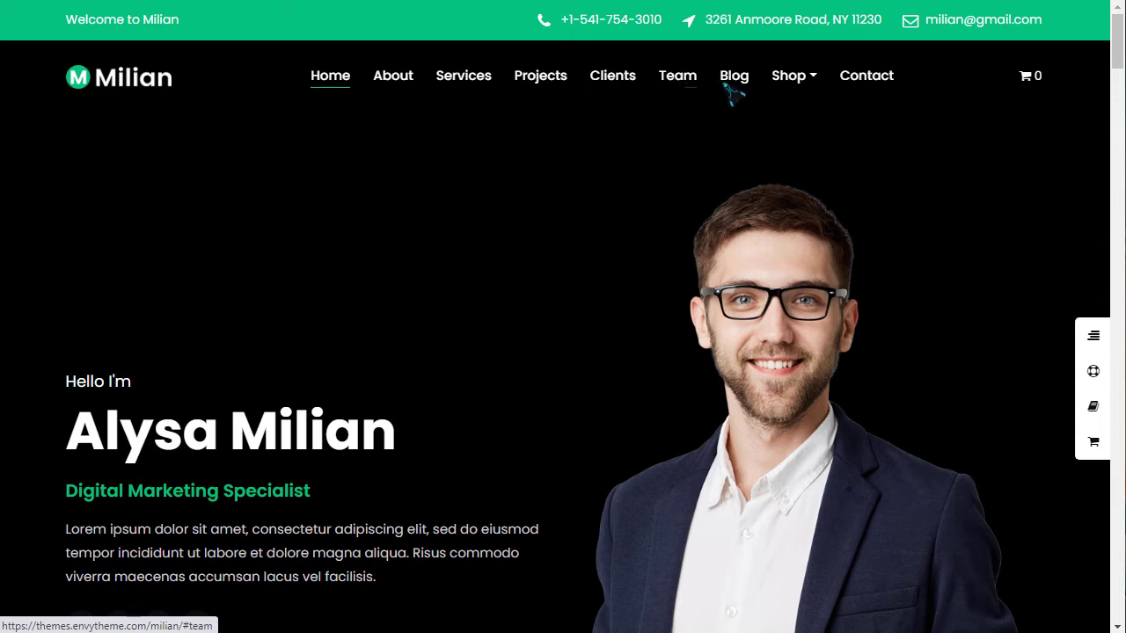
# Examine the Milian demo home page from the navigation menu and intro banner through the skills and experience sections
pyautogui.moveTo(798, 77)
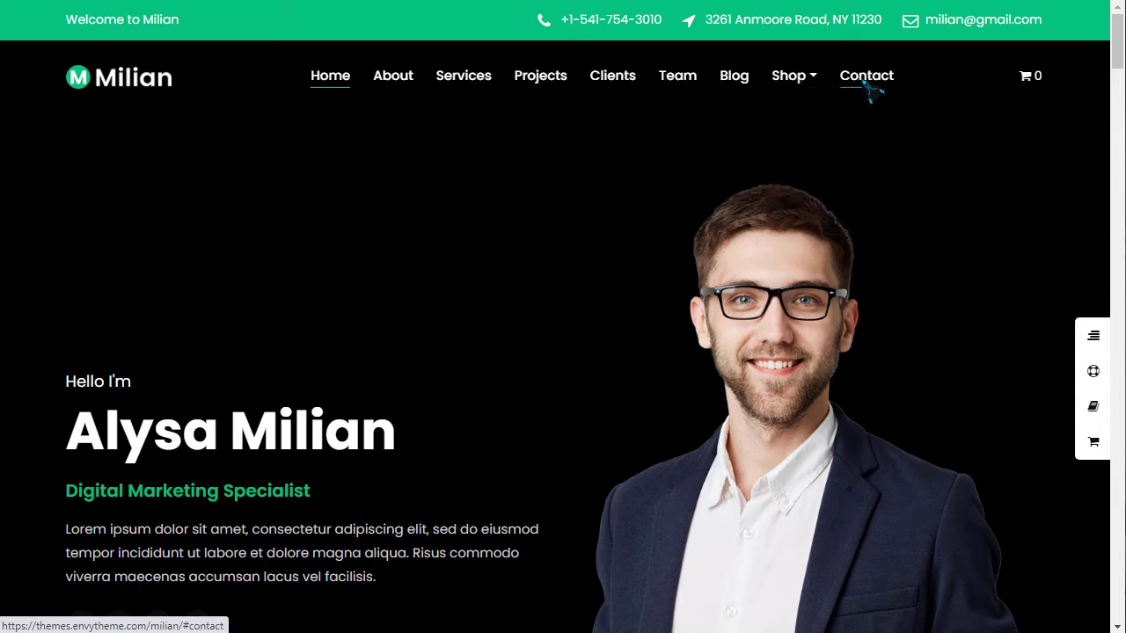
pyautogui.scroll(-6, 625, 357)
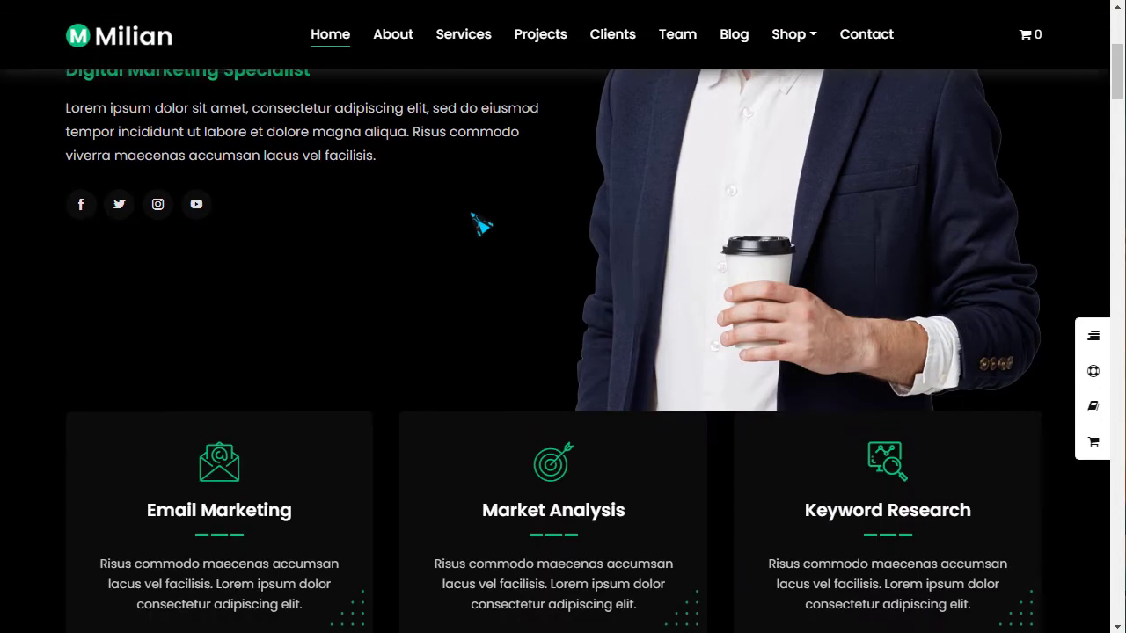
pyautogui.scroll(-4, 421, 275)
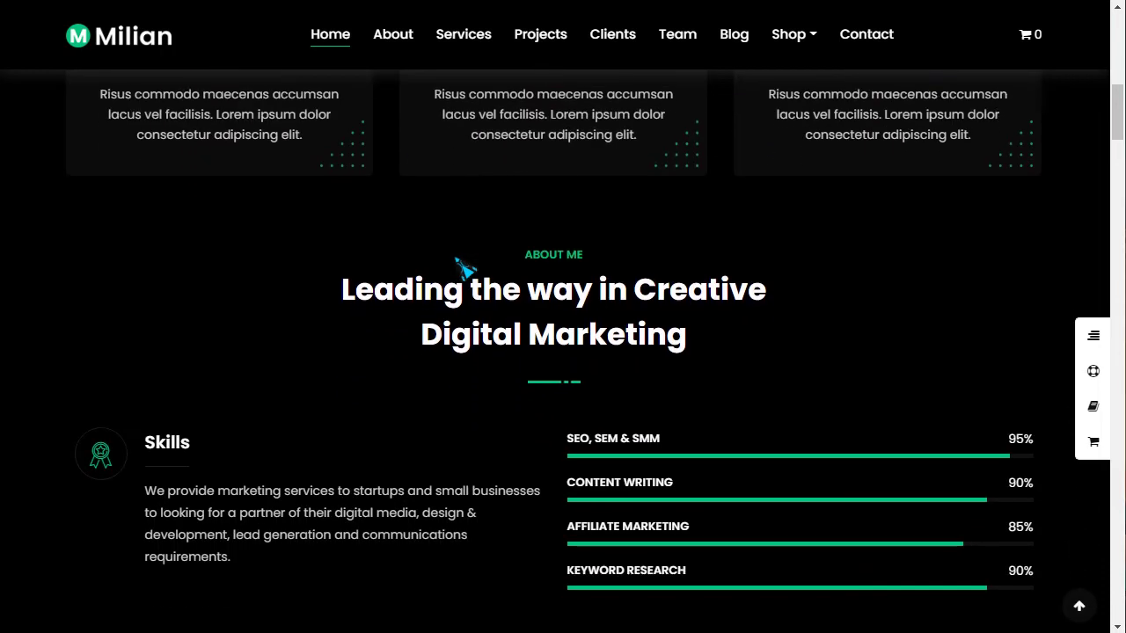
pyautogui.scroll(-1, 464, 269)
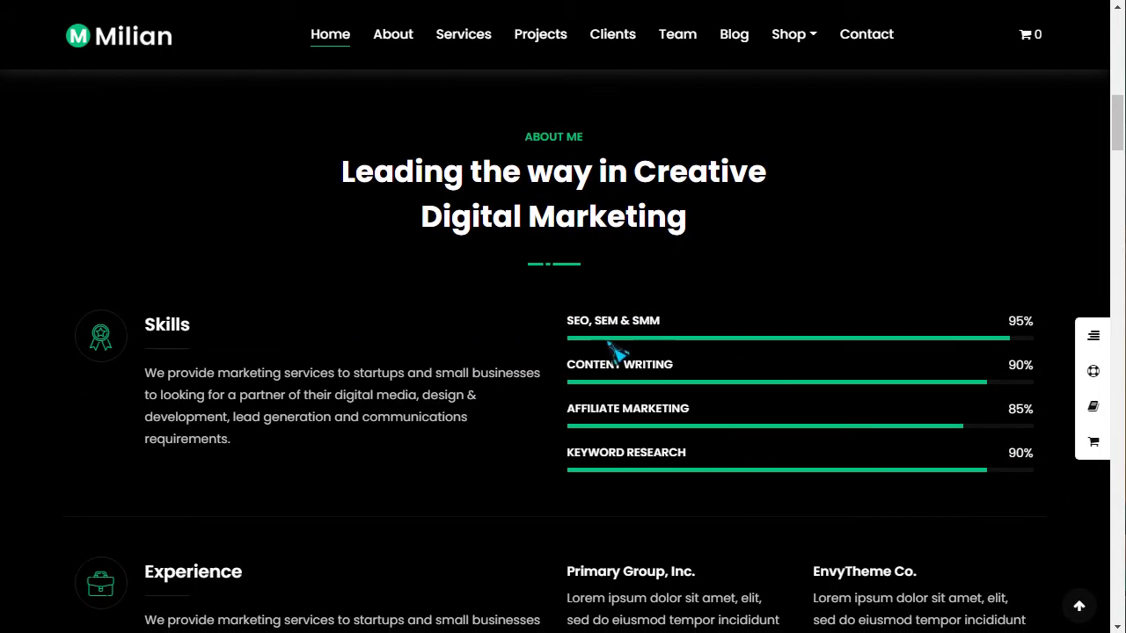
pyautogui.moveTo(628, 332); pyautogui.dragTo(696, 334)
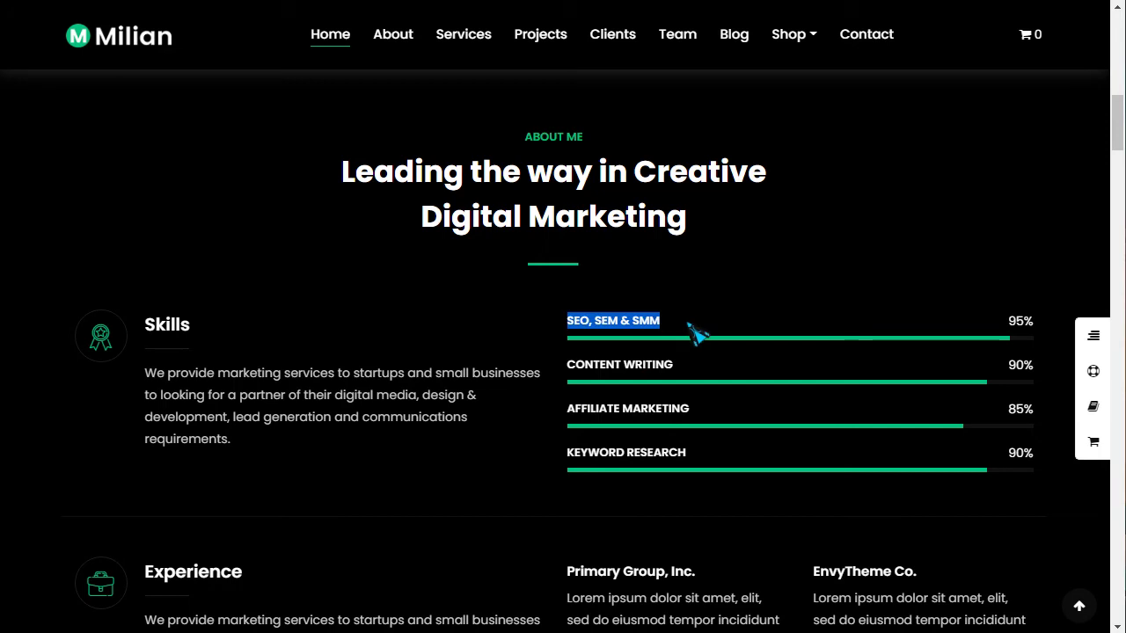
pyautogui.scroll(-1, 699, 332)
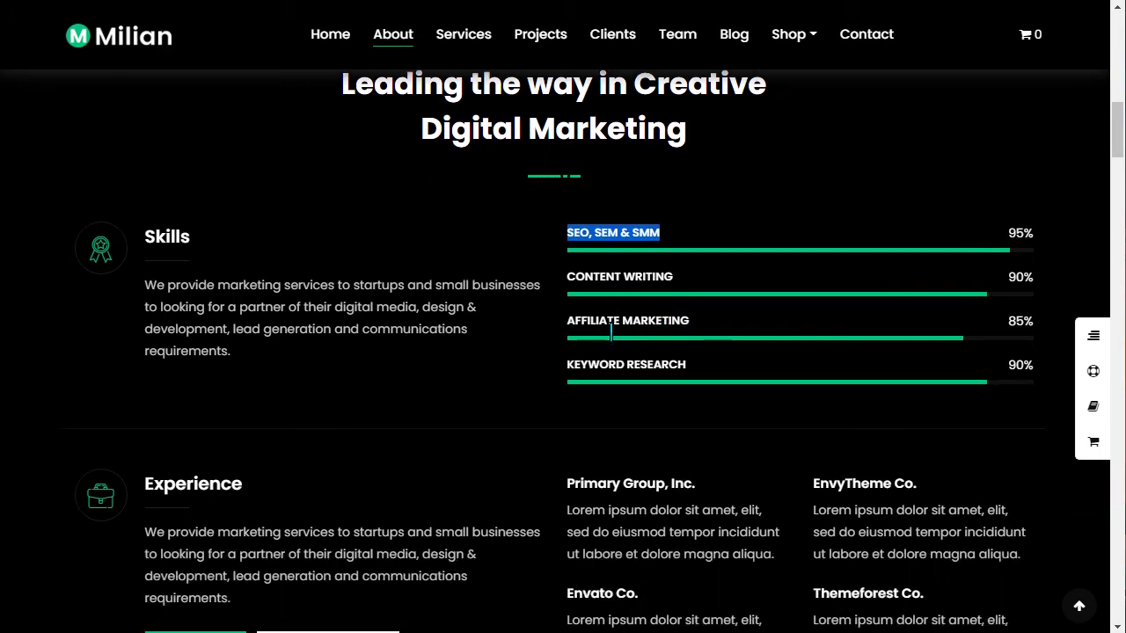
pyautogui.moveTo(600, 367); pyautogui.dragTo(701, 372)
pyautogui.scroll(-3, 716, 385)
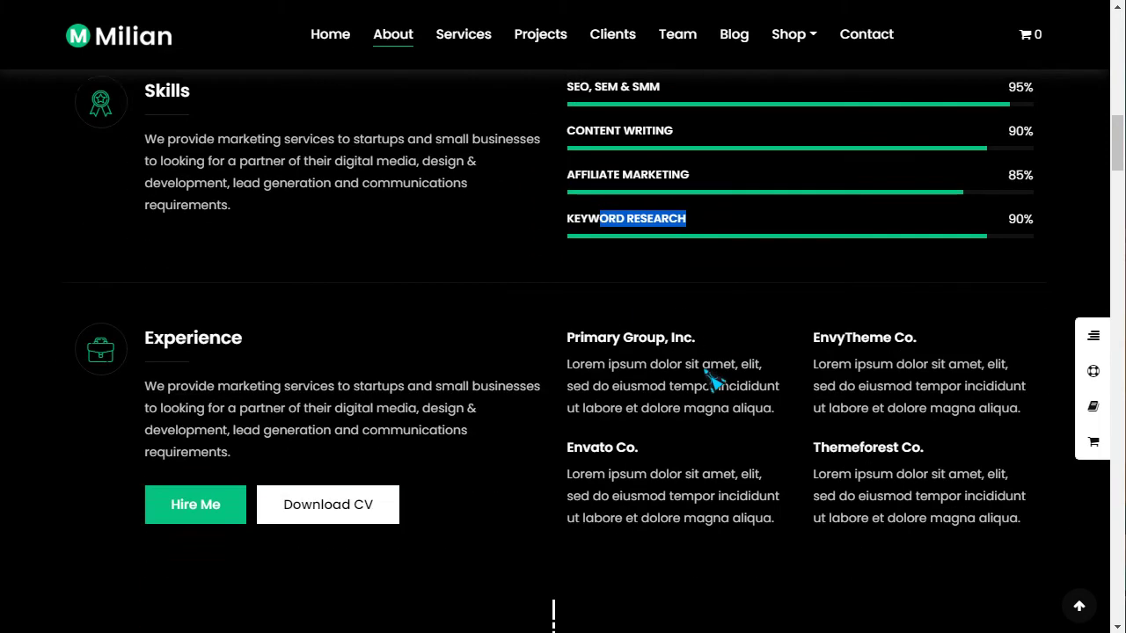
pyautogui.scroll(-4, 695, 378)
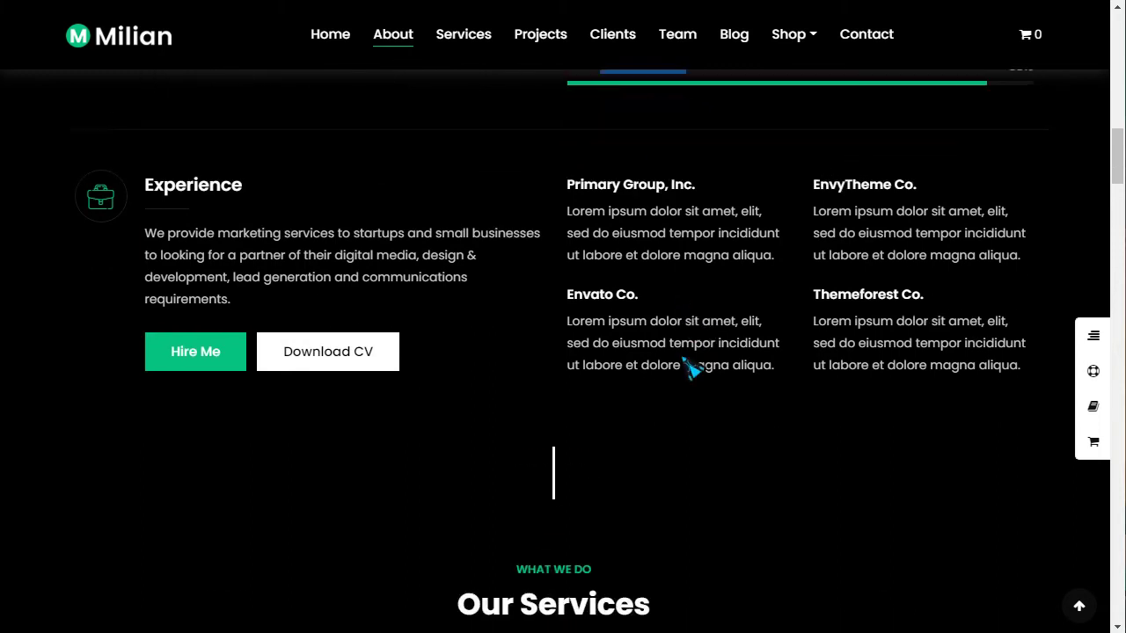
# Review the demo's services, recent projects, clients, team and footer sections, and return to the start of the page
pyautogui.scroll(-6, 697, 373)
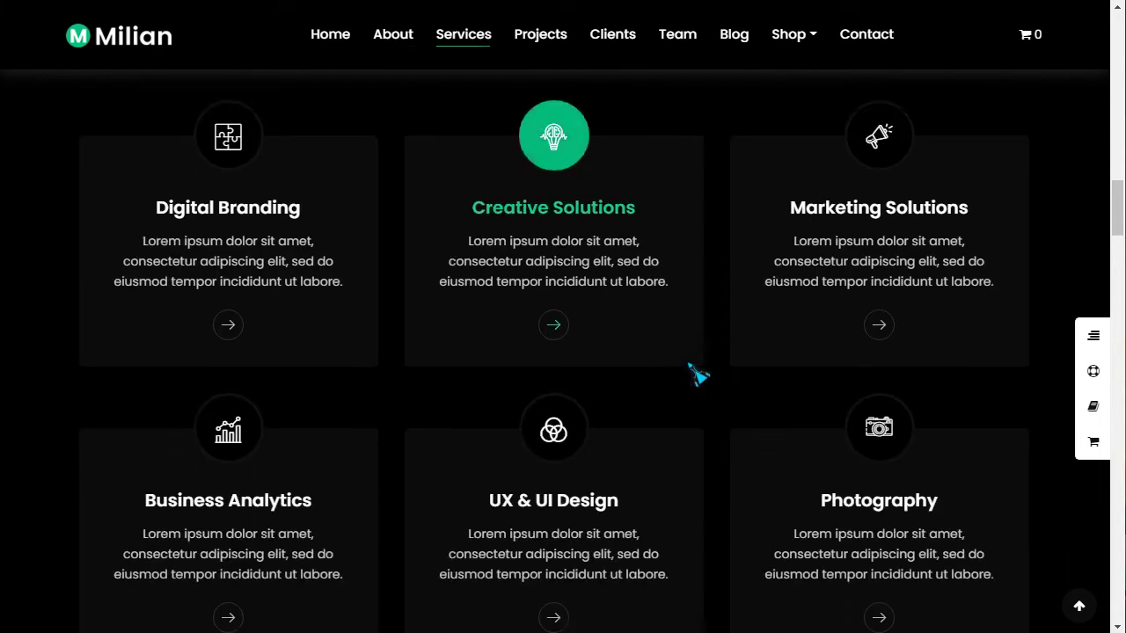
pyautogui.scroll(-4, 698, 368)
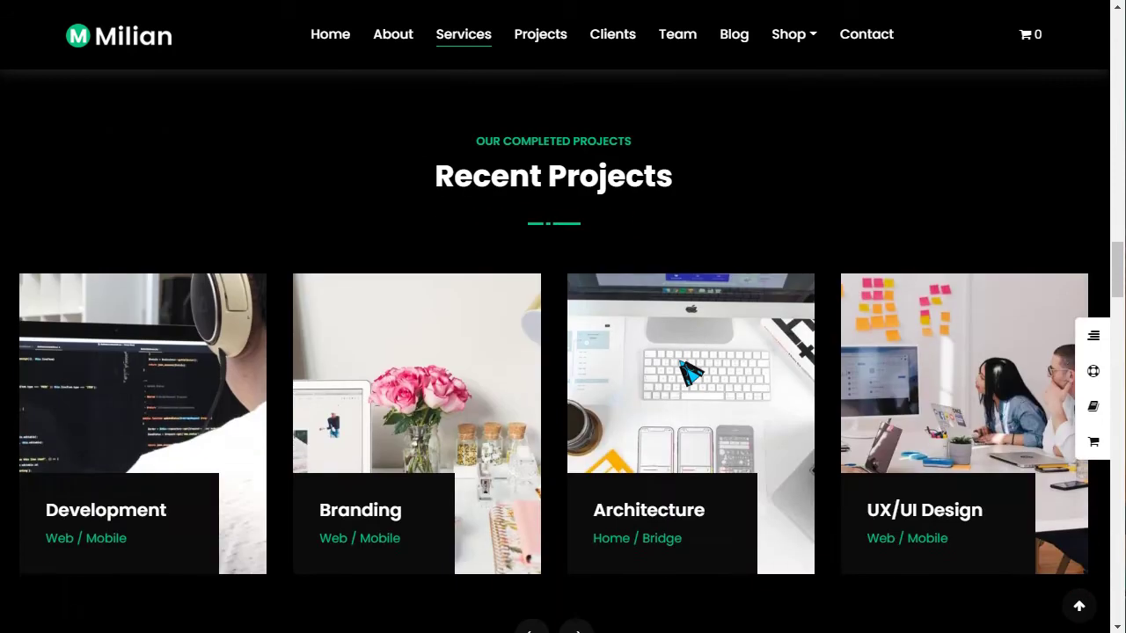
pyautogui.scroll(-2, 646, 428)
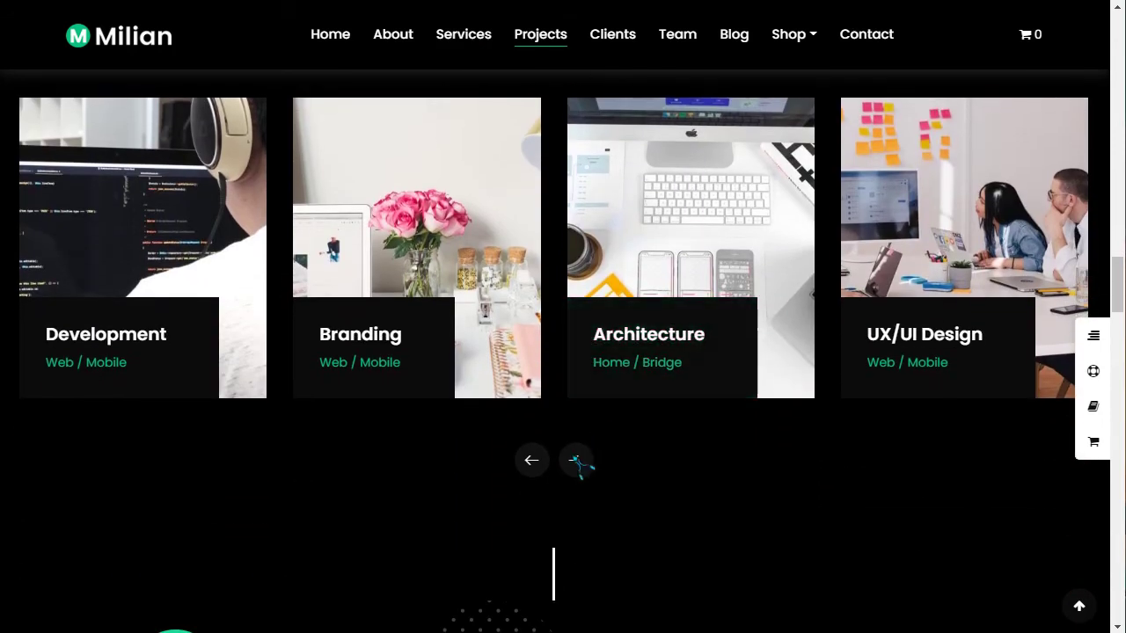
pyautogui.click(576, 460)
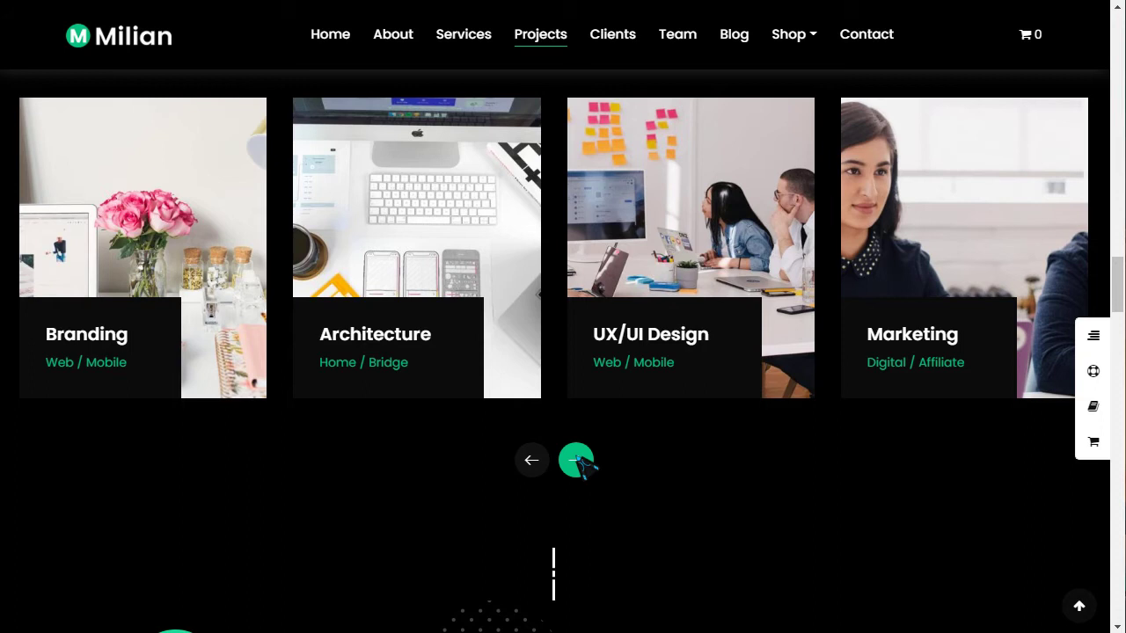
pyautogui.scroll(-5, 572, 462)
pyautogui.scroll(-4, 520, 240)
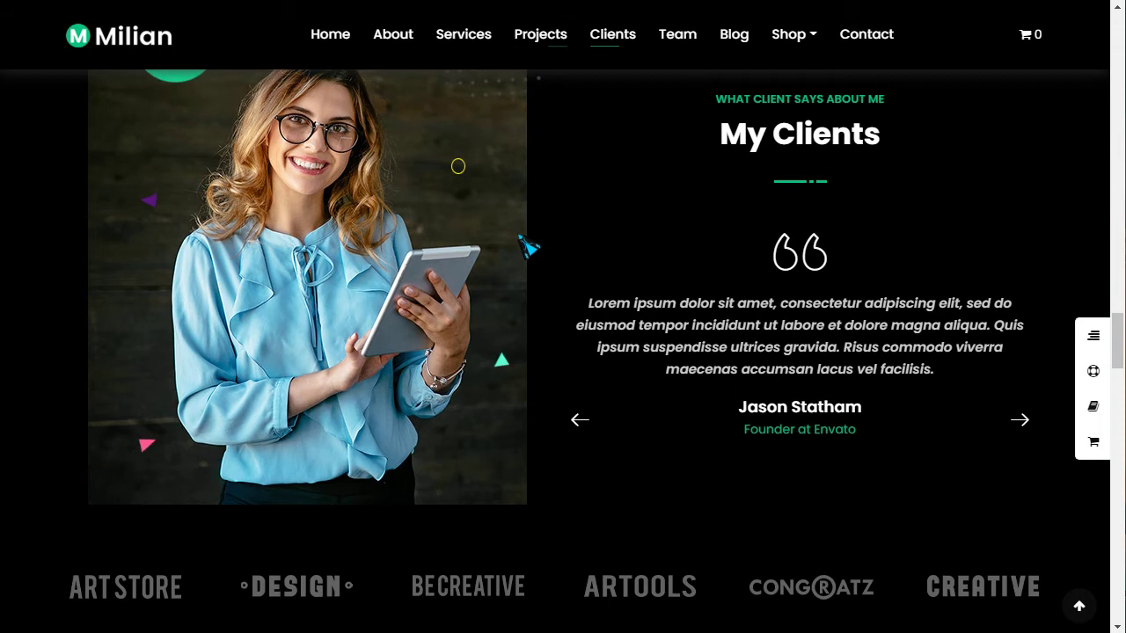
pyautogui.scroll(-4, 528, 247)
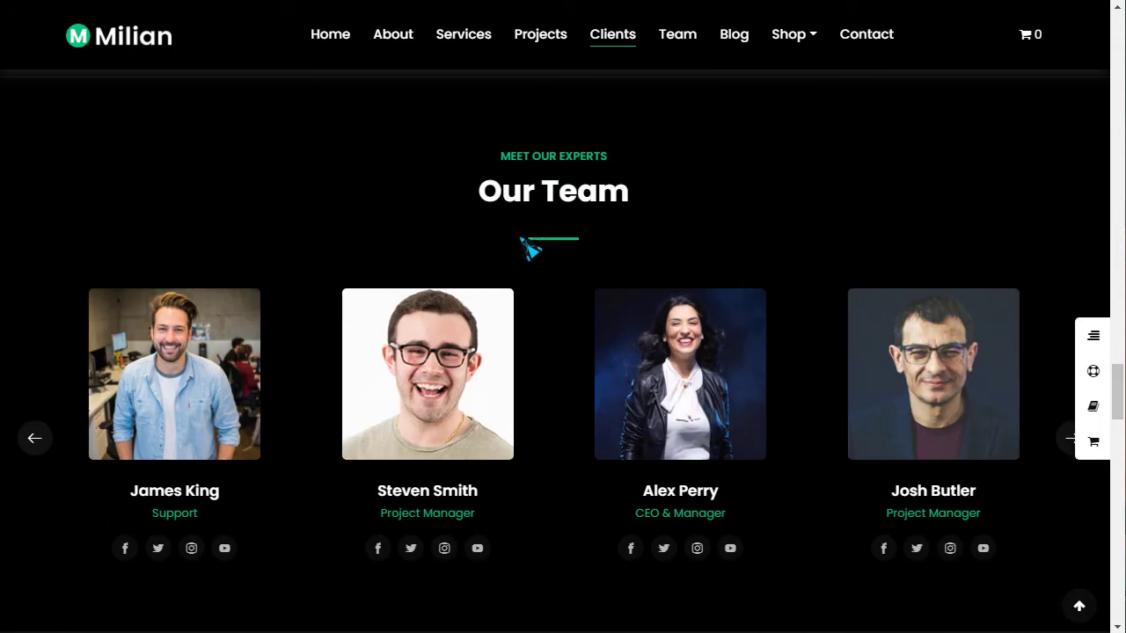
pyautogui.scroll(-2, 895, 296)
pyautogui.scroll(-7, 895, 297)
pyautogui.scroll(-8, 563, 317)
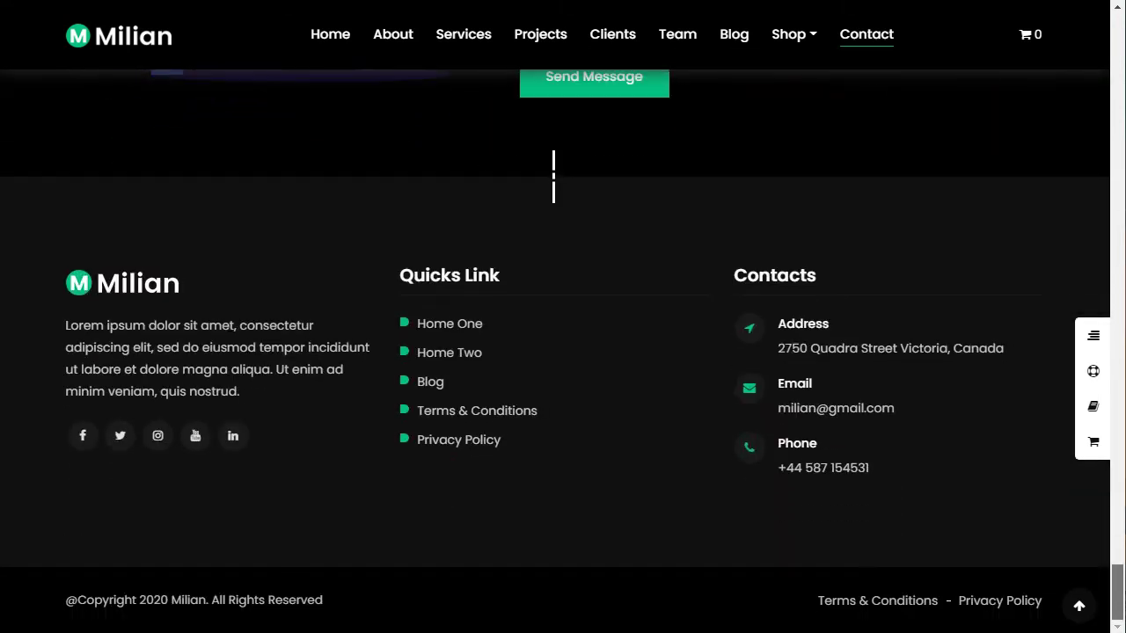
pyautogui.press('Home')
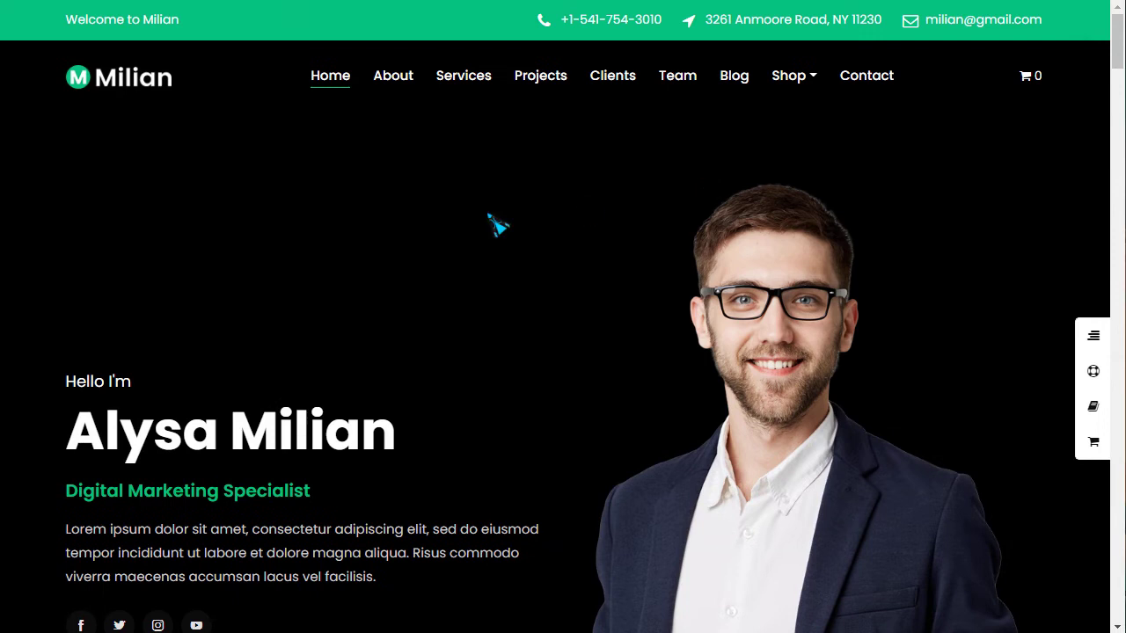
# Switch to the WordPress admin, upload milian.zip from the Desktop as a new theme, install it and activate it
pyautogui.hotkey('ctrl', 'Tab')
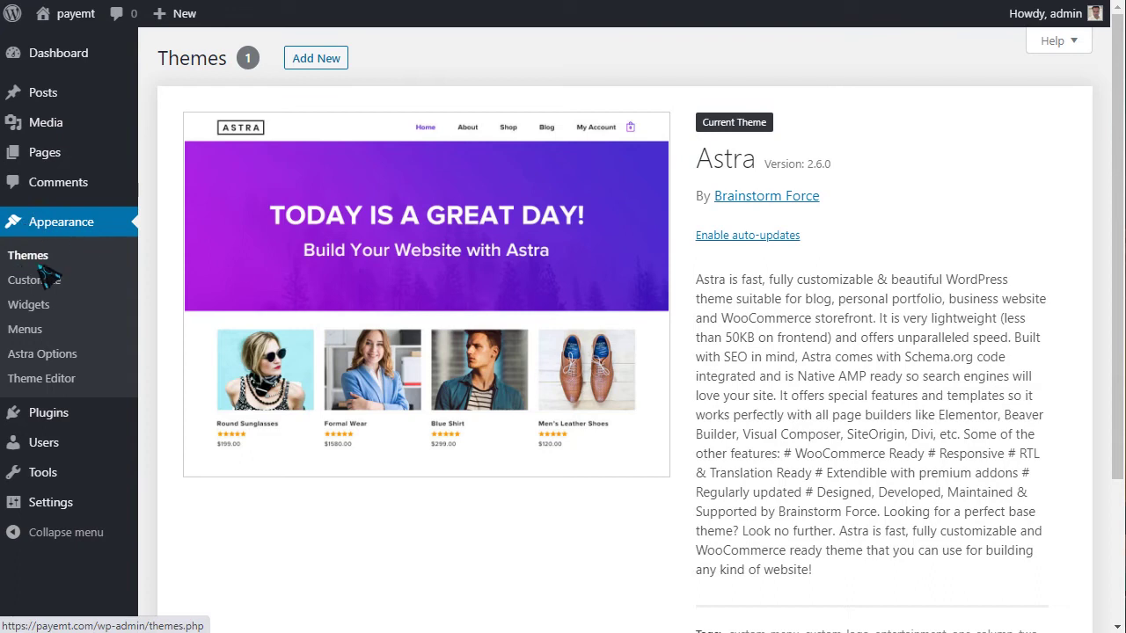
pyautogui.click(323, 63)
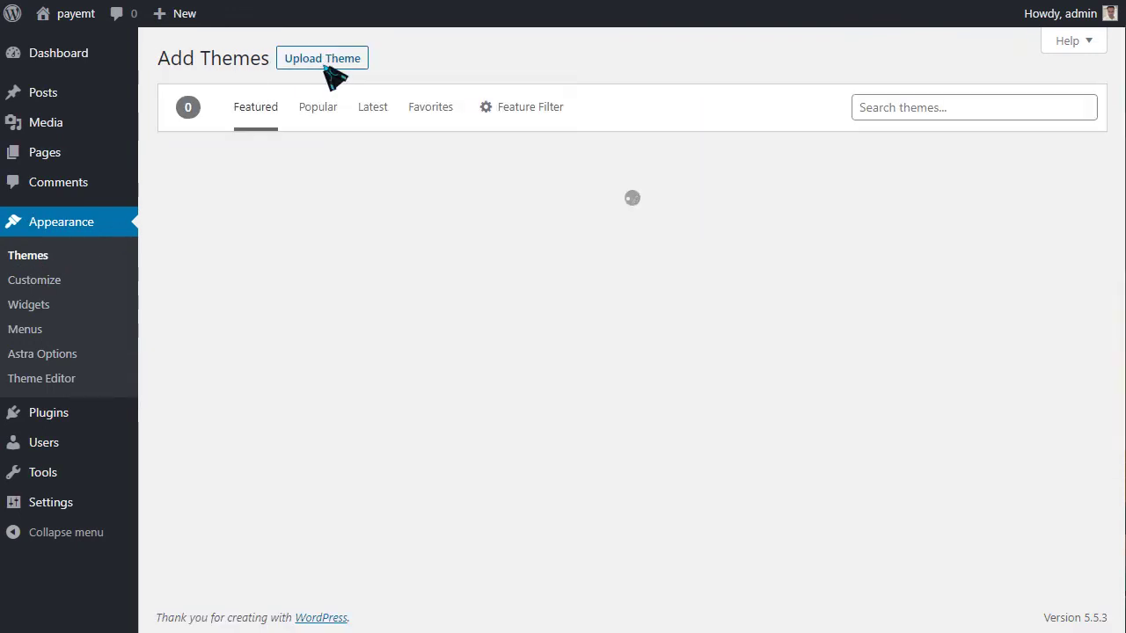
pyautogui.click(322, 60)
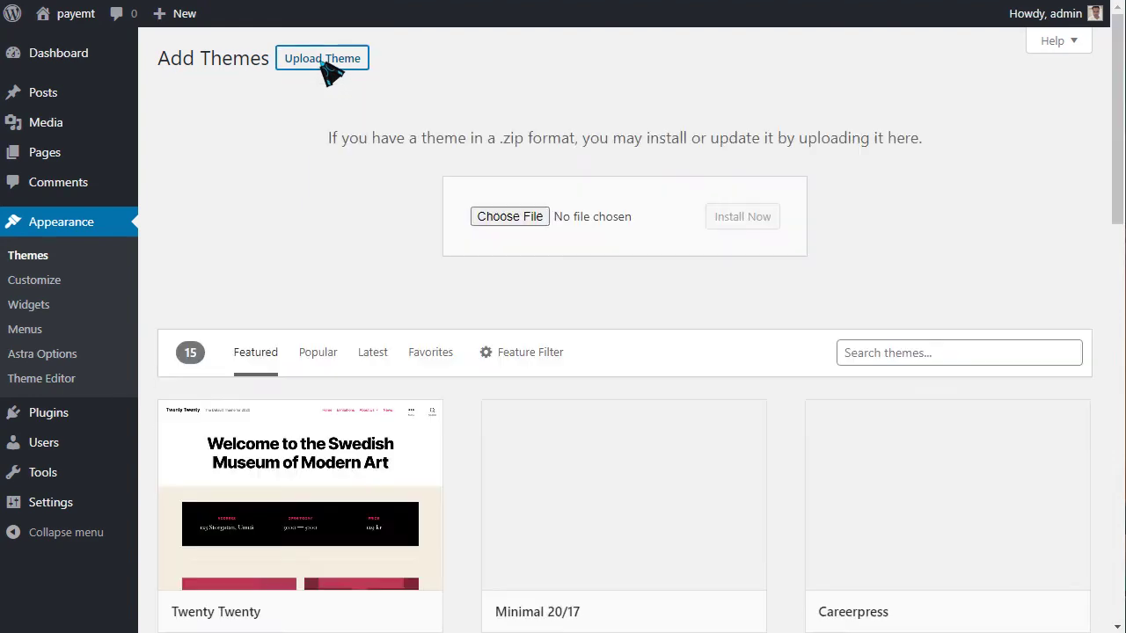
pyautogui.click(501, 220)
pyautogui.click(211, 105)
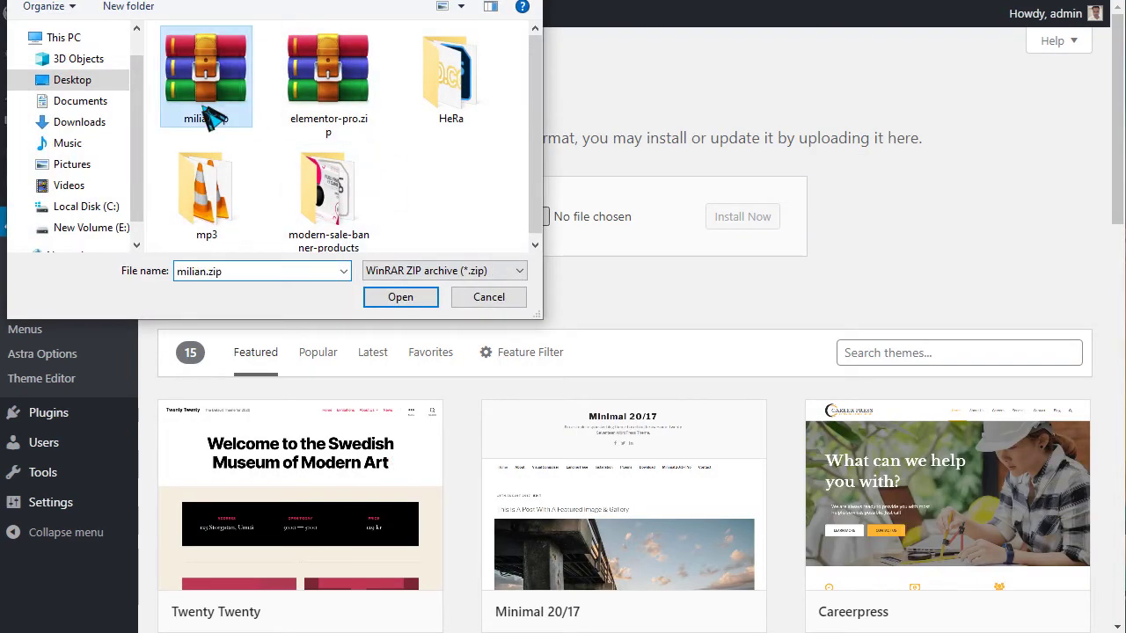
pyautogui.click(395, 299)
pyautogui.click(739, 225)
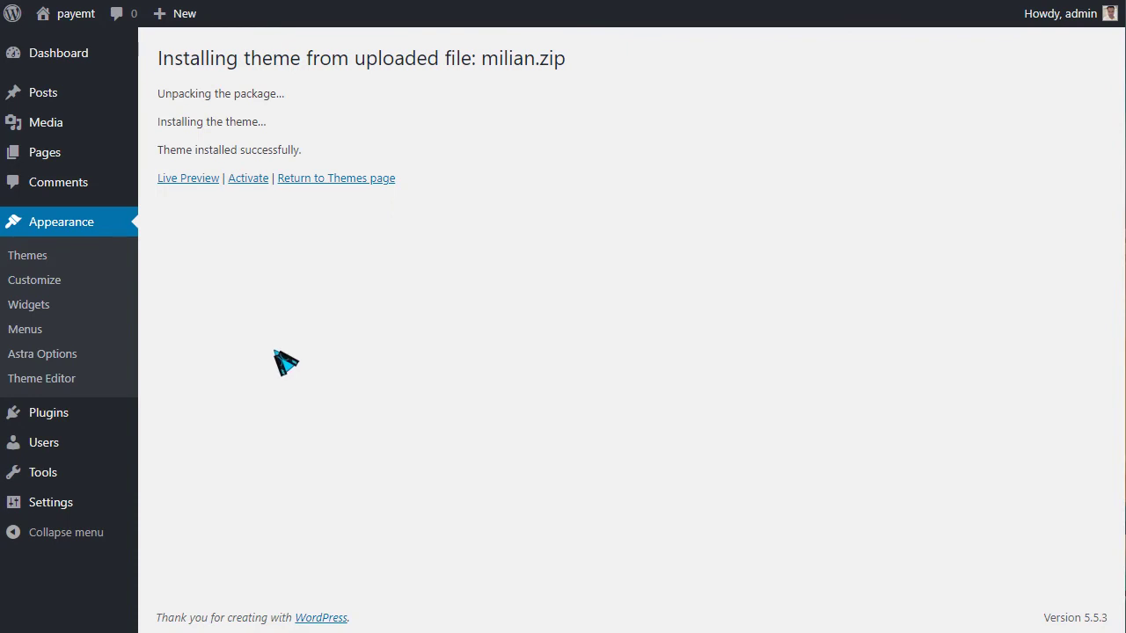
pyautogui.click(248, 178)
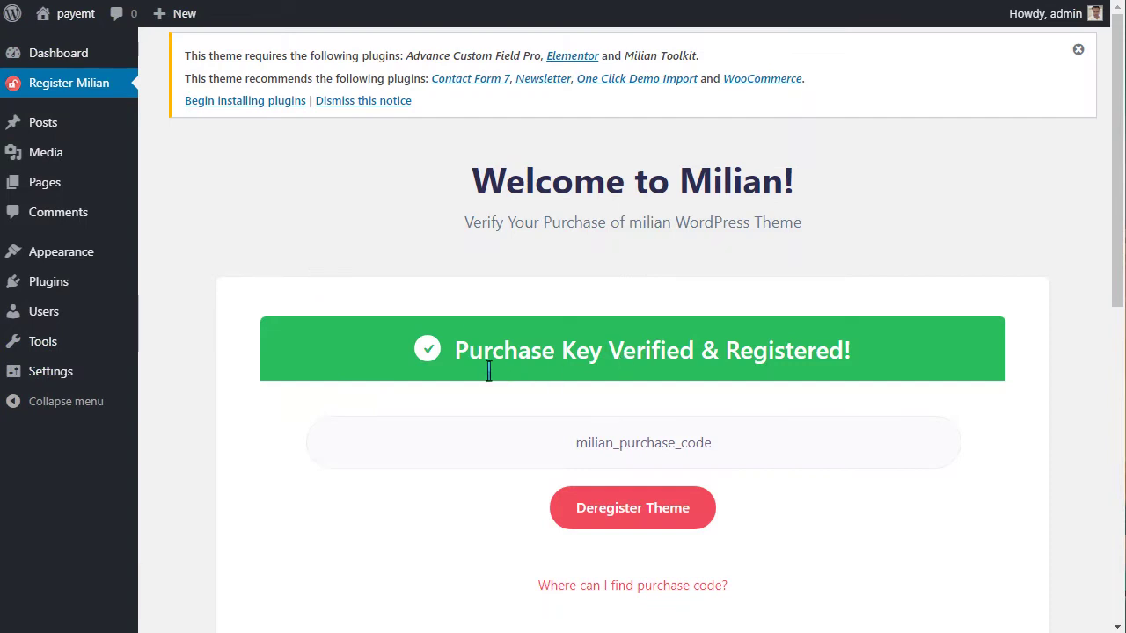
# Review the Milian registration page, including the purchase key status, the code field and the features unlocked by registration
pyautogui.moveTo(468, 352); pyautogui.dragTo(834, 353)
pyautogui.scroll(-1, 843, 365)
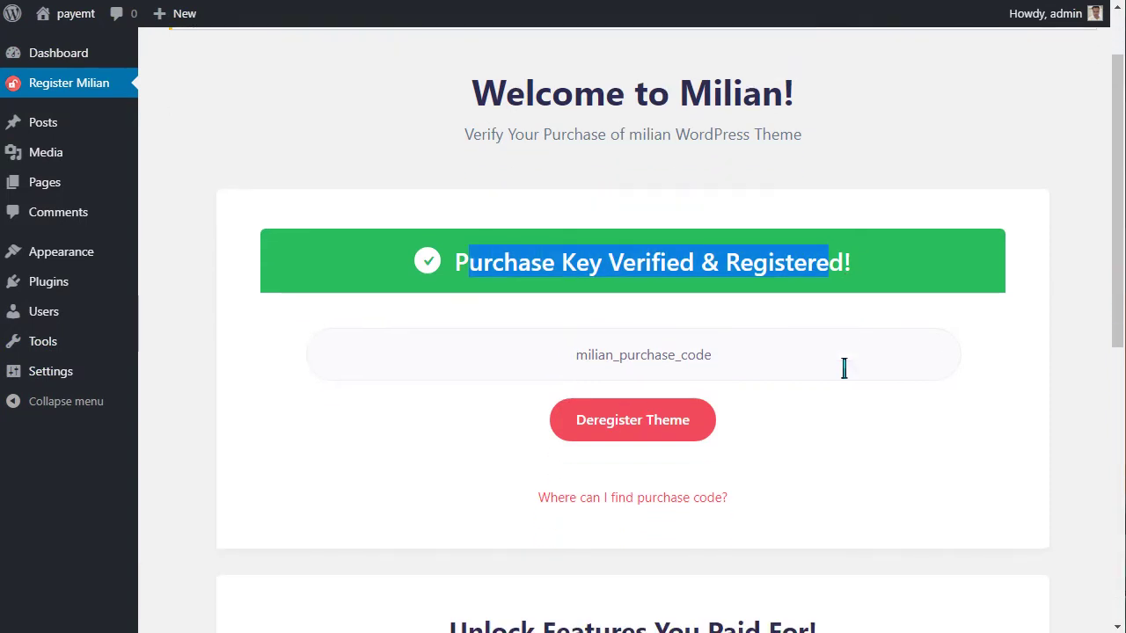
pyautogui.moveTo(550, 380); pyautogui.dragTo(807, 376)
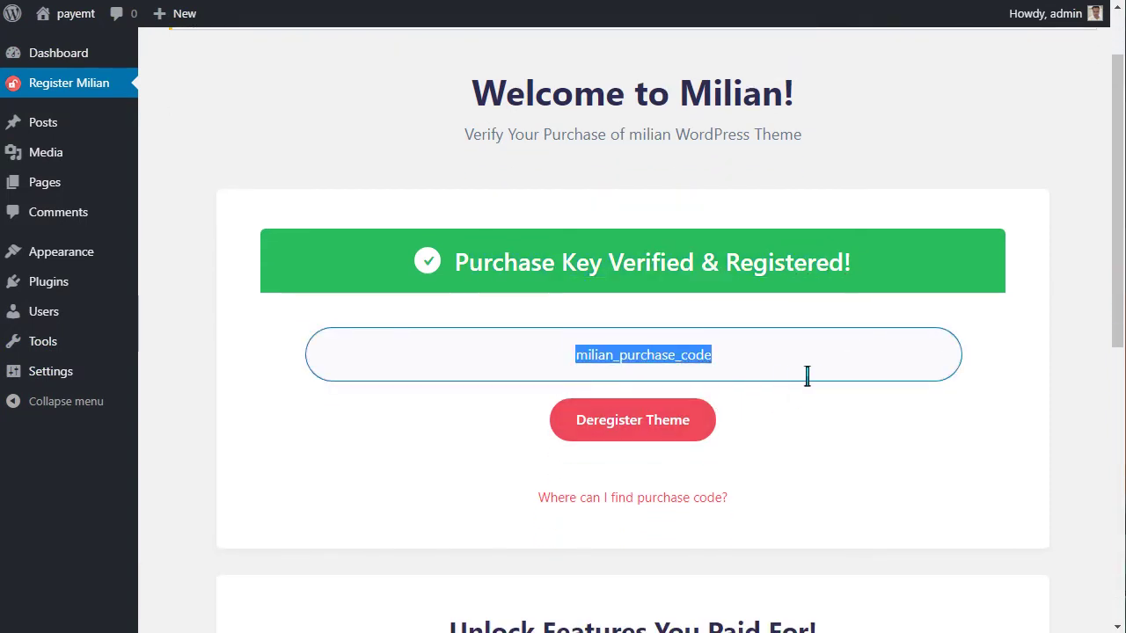
pyautogui.click(878, 466)
pyautogui.scroll(-1, 302, 352)
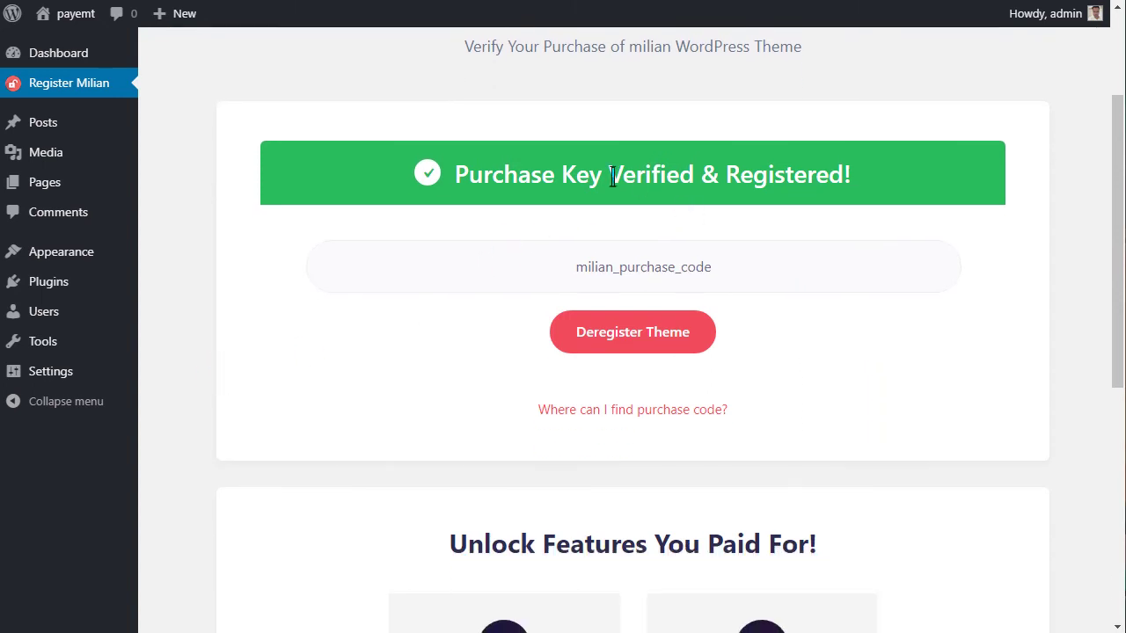
pyautogui.doubleClick(570, 280)
pyautogui.click(887, 365)
pyautogui.scroll(-2, 888, 363)
pyautogui.scroll(-4, 894, 361)
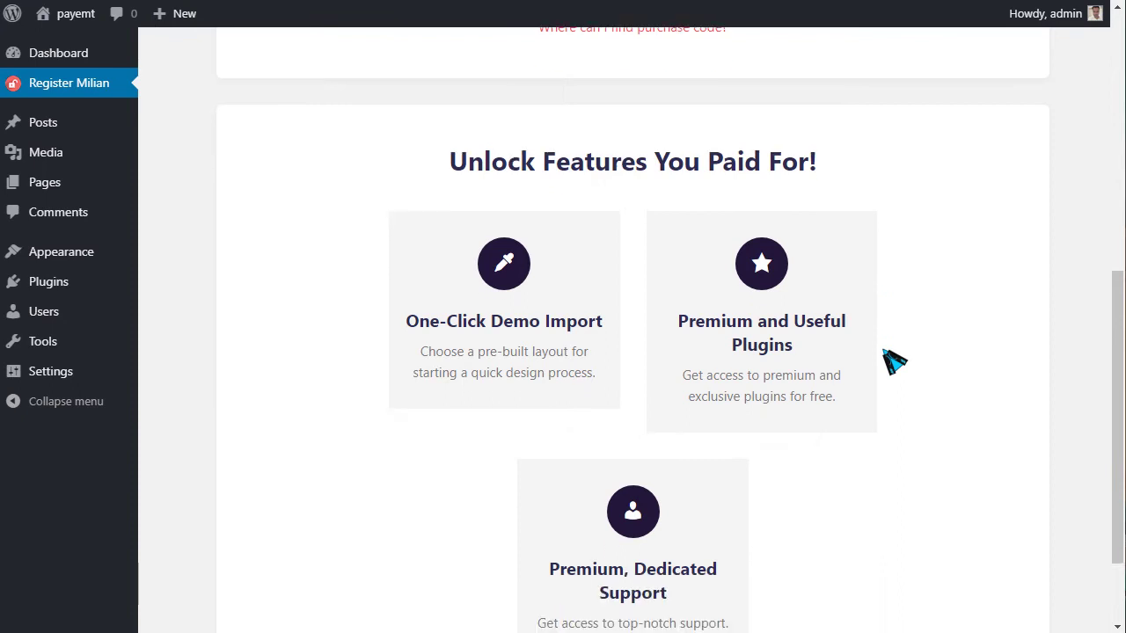
pyautogui.moveTo(432, 222); pyautogui.dragTo(629, 226)
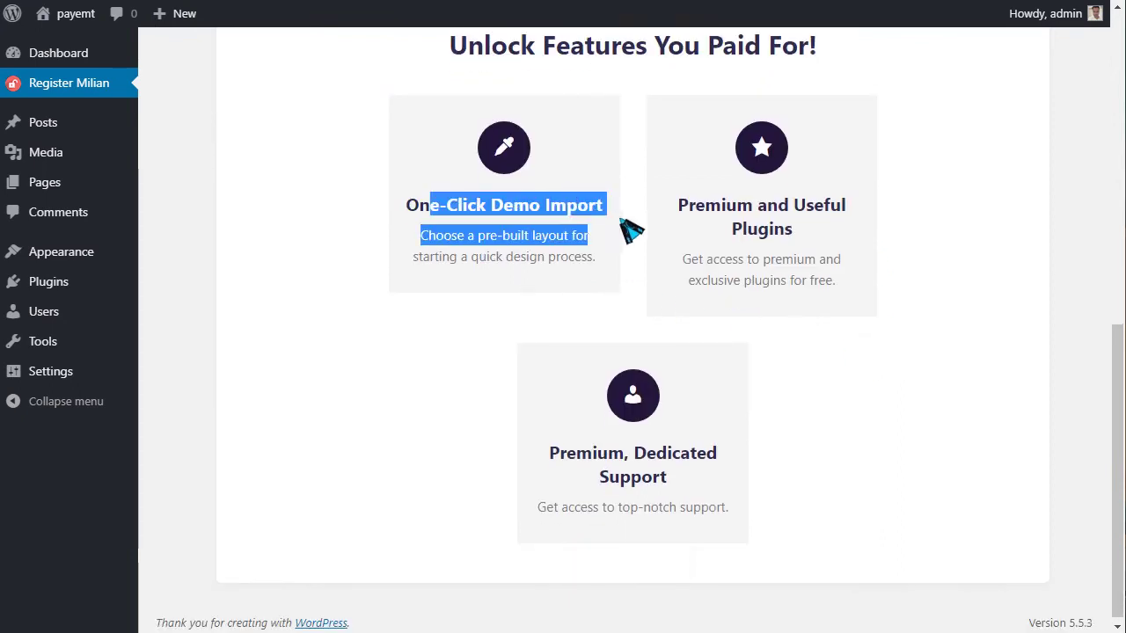
pyautogui.moveTo(705, 208); pyautogui.dragTo(843, 218)
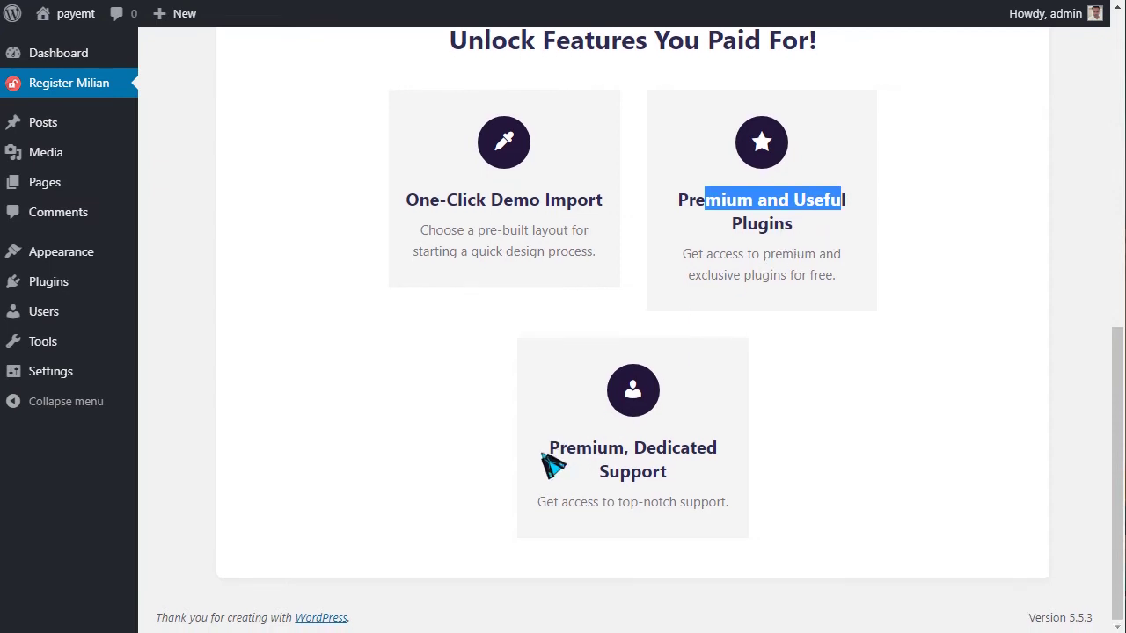
pyautogui.scroll(2, 255, 445)
pyautogui.scroll(6, 264, 440)
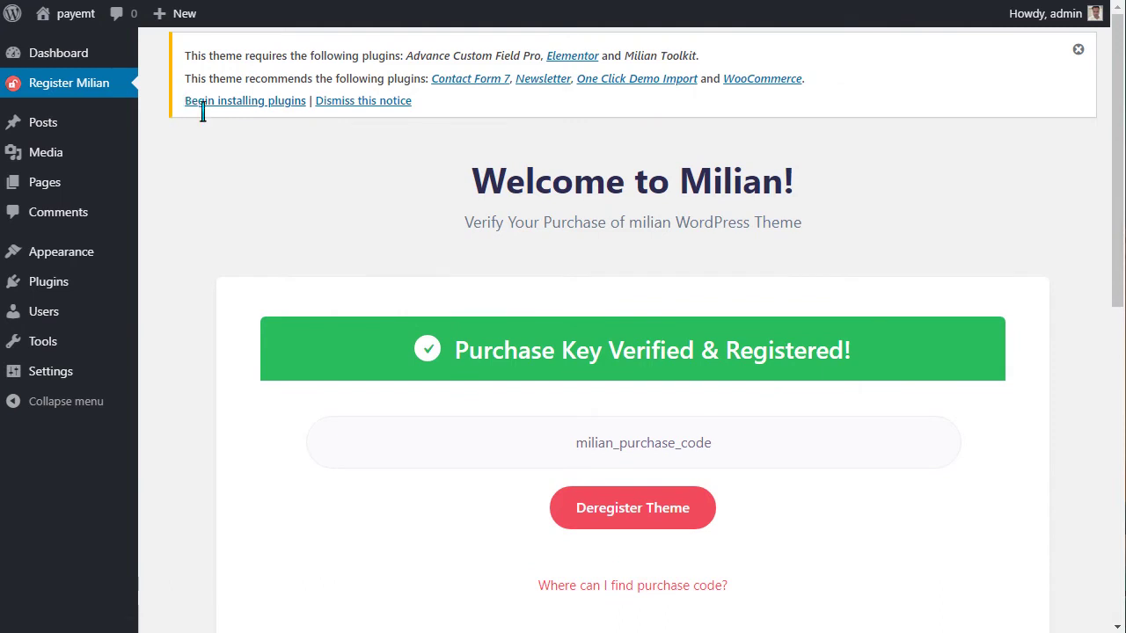
# Open the theme's plugin installer, select all seven required and recommended plugins, and install them in bulk
pyautogui.moveTo(187, 104); pyautogui.dragTo(312, 119)
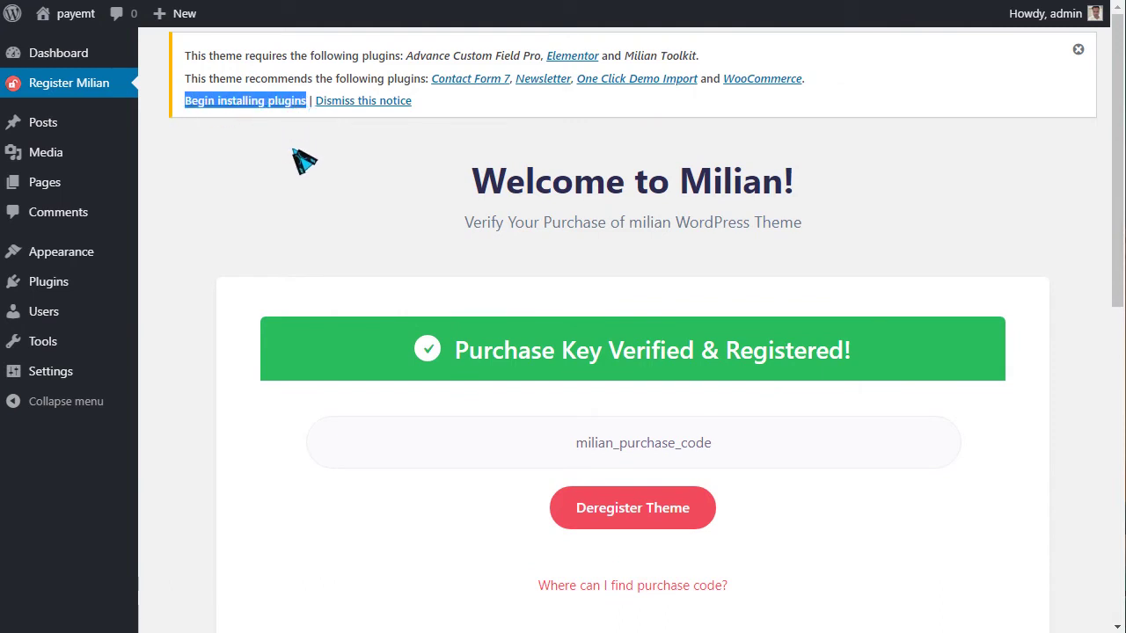
pyautogui.click(245, 106)
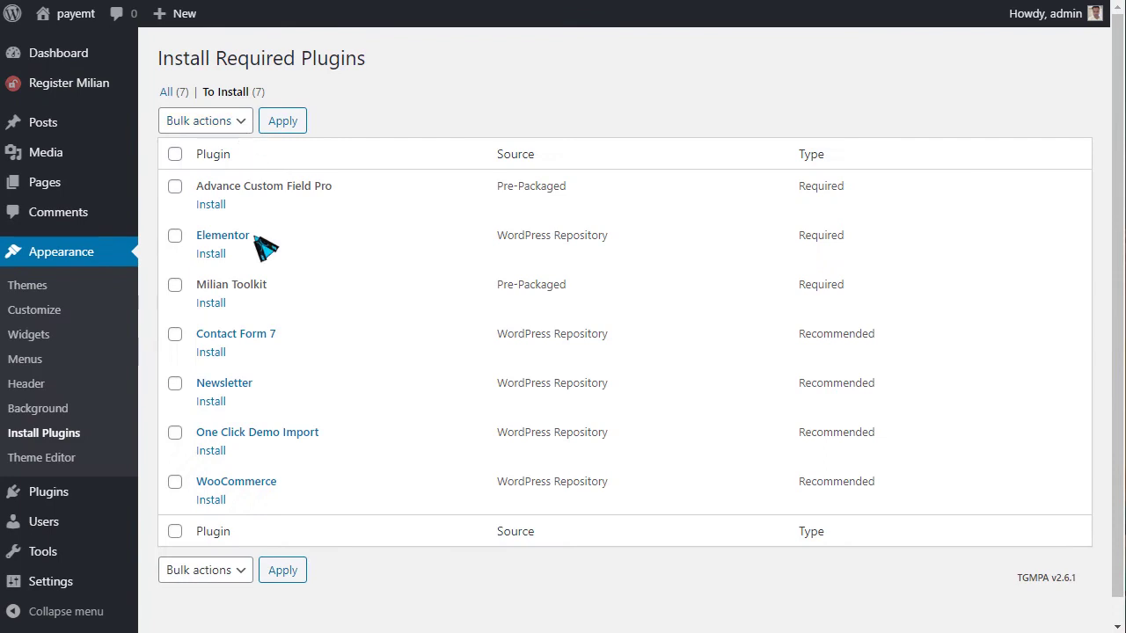
pyautogui.scroll(-1, 269, 387)
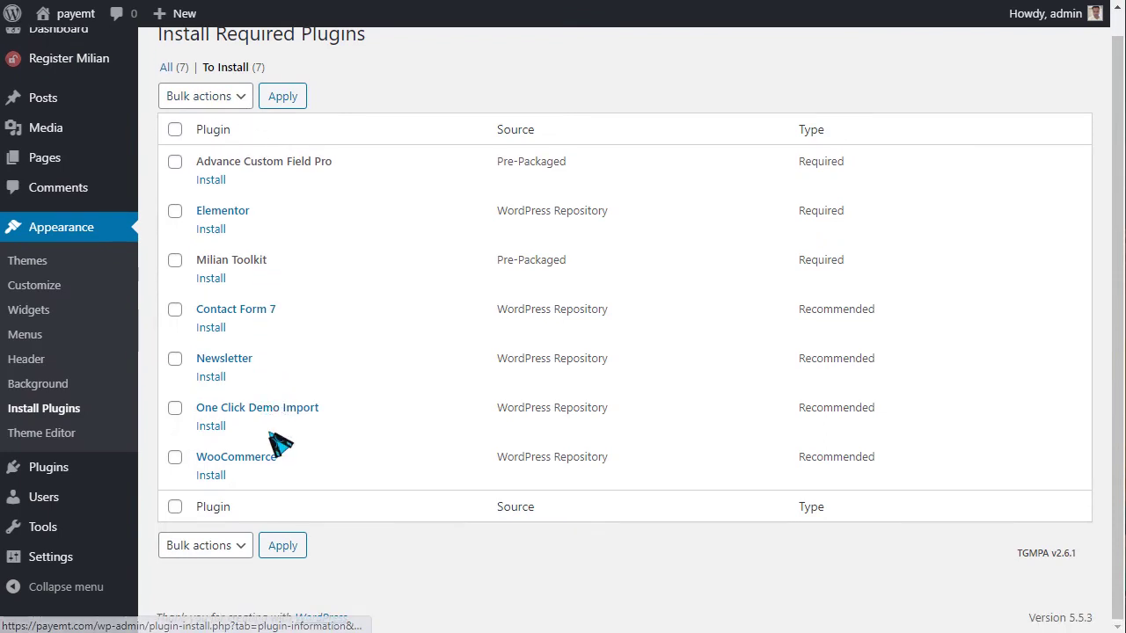
pyautogui.scroll(1, 280, 445)
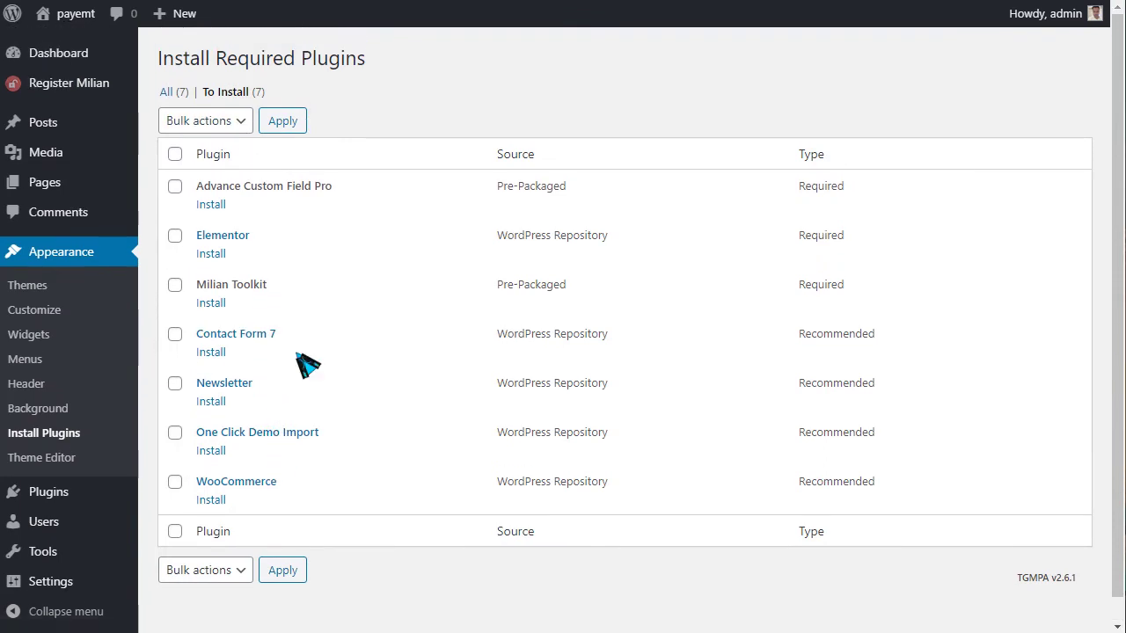
pyautogui.click(187, 127)
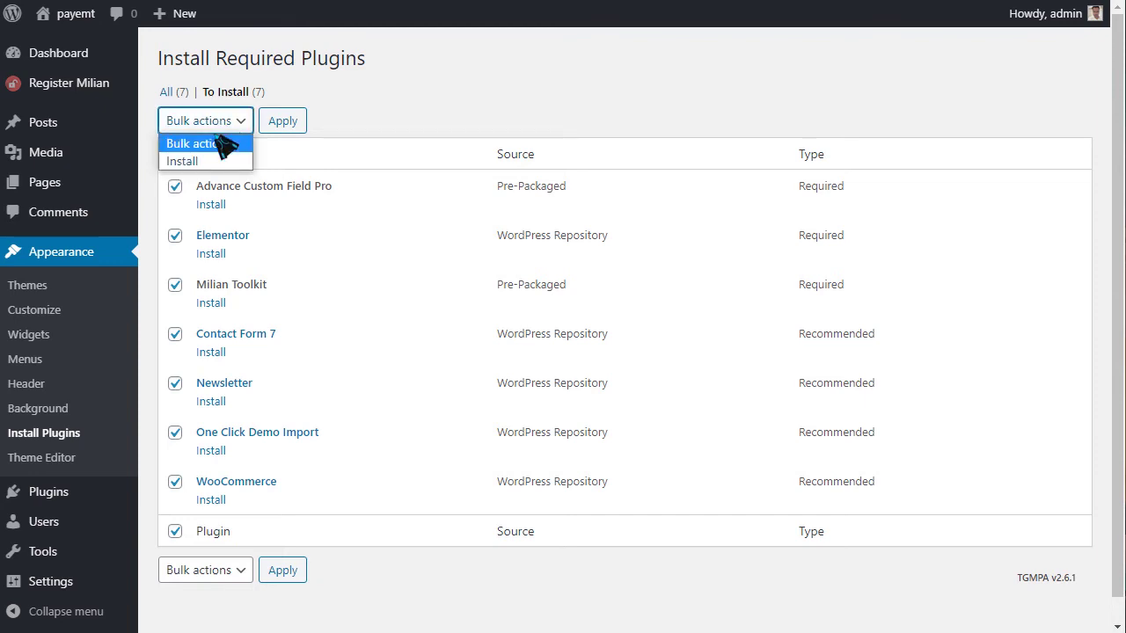
pyautogui.click(185, 161)
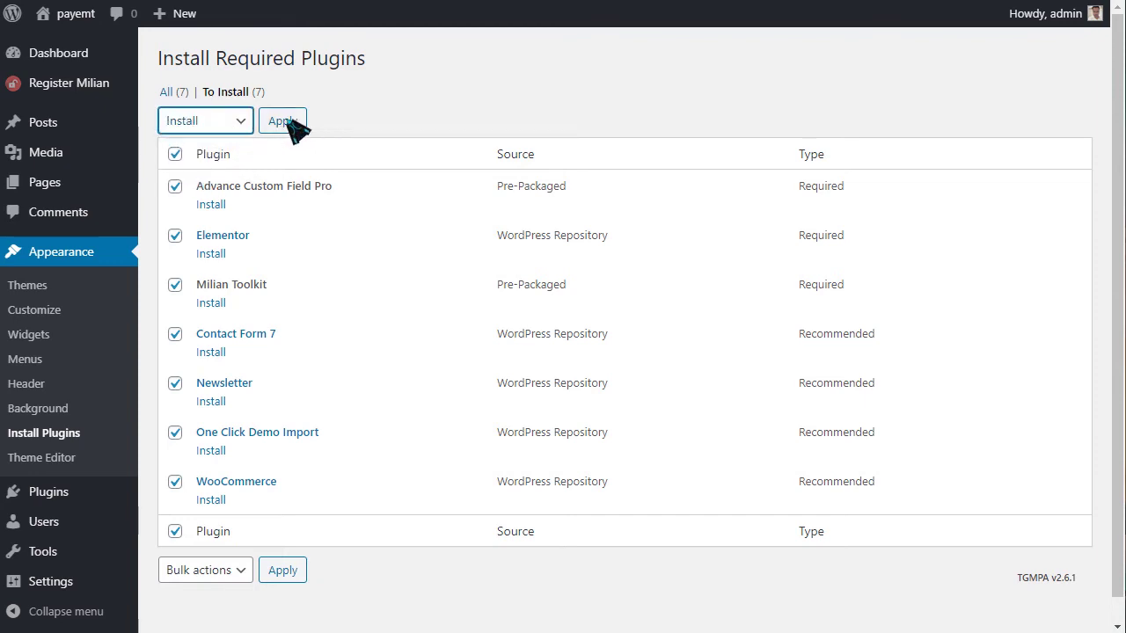
pyautogui.click(293, 124)
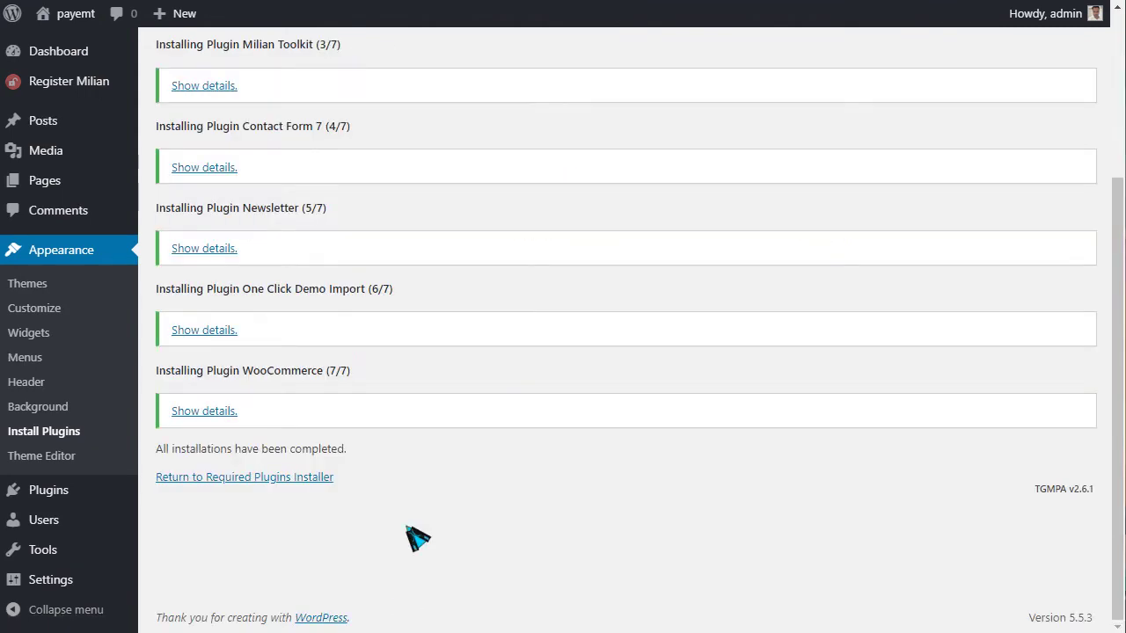
# Return to the Required Plugins Installer from the installation results and activate all the installed plugins in bulk
pyautogui.scroll(2, 423, 440)
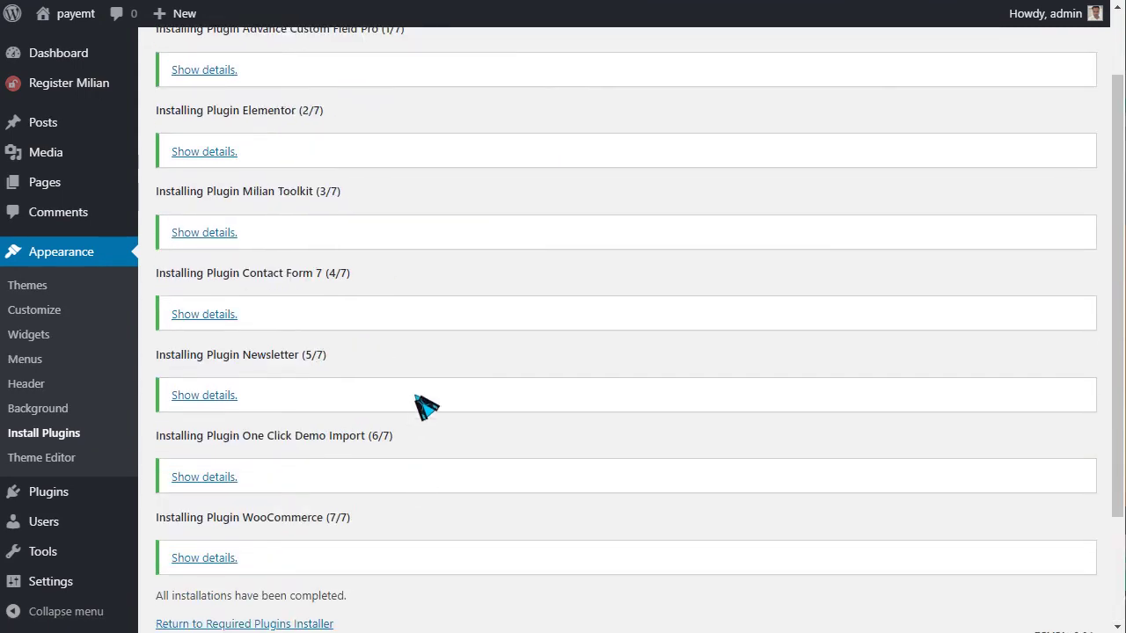
pyautogui.scroll(2, 424, 410)
pyautogui.scroll(-4, 372, 231)
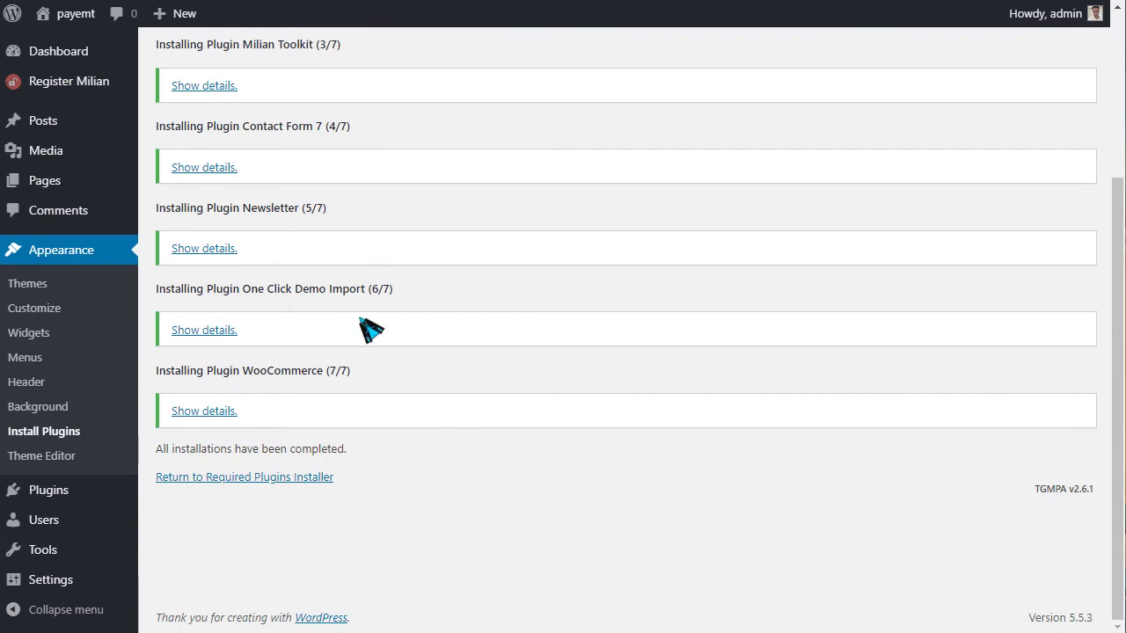
pyautogui.click(243, 479)
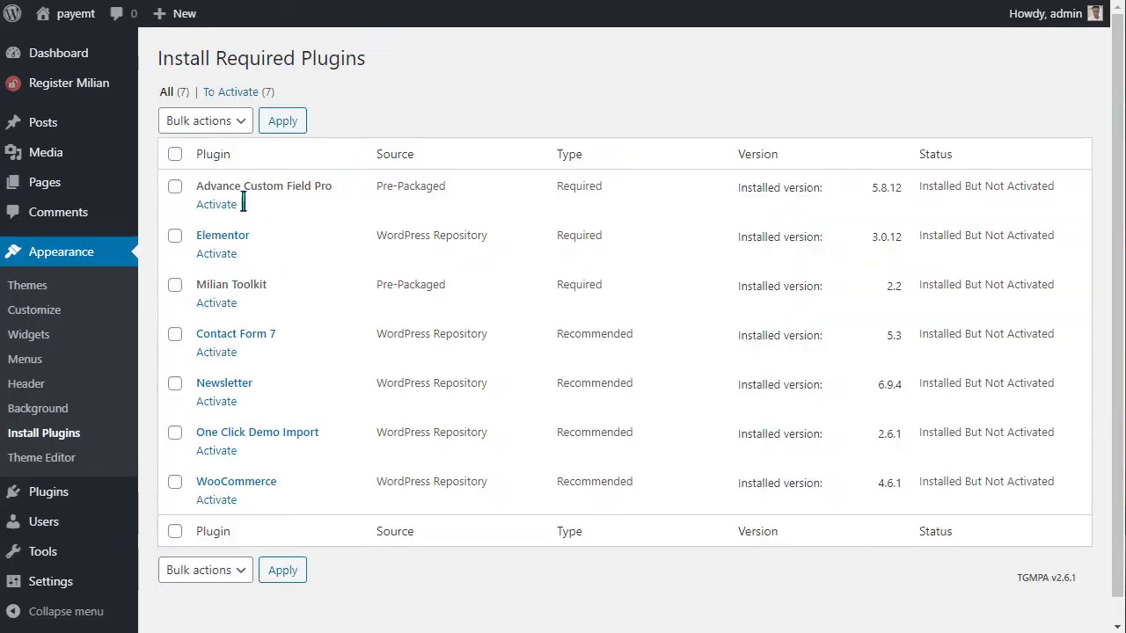
pyautogui.click(175, 153)
pyautogui.click(205, 123)
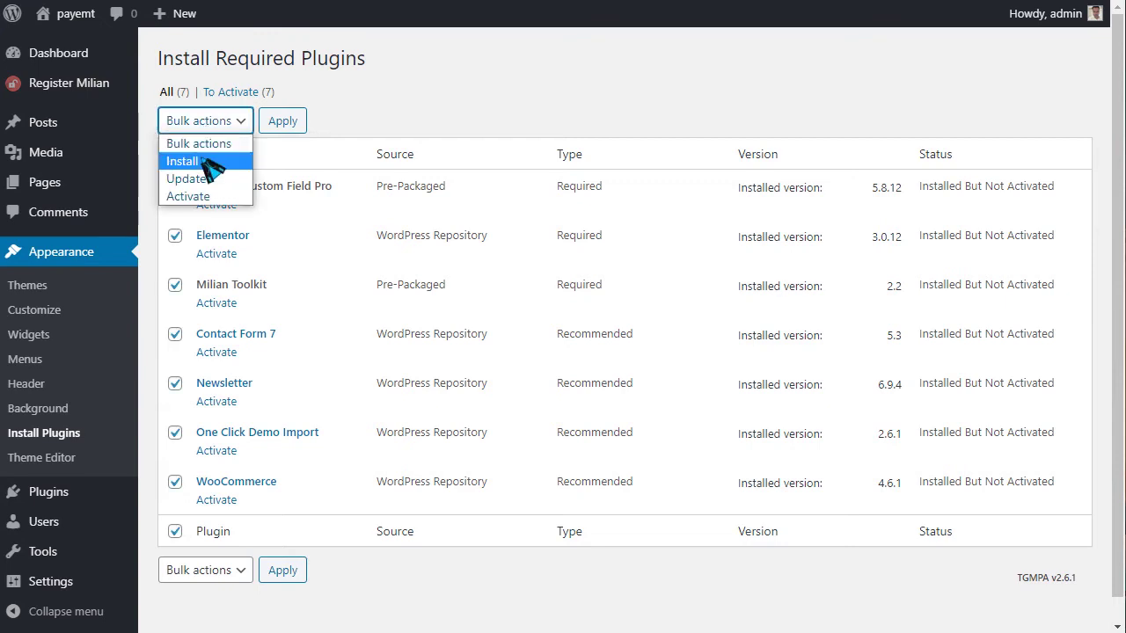
pyautogui.click(188, 197)
pyautogui.click(291, 123)
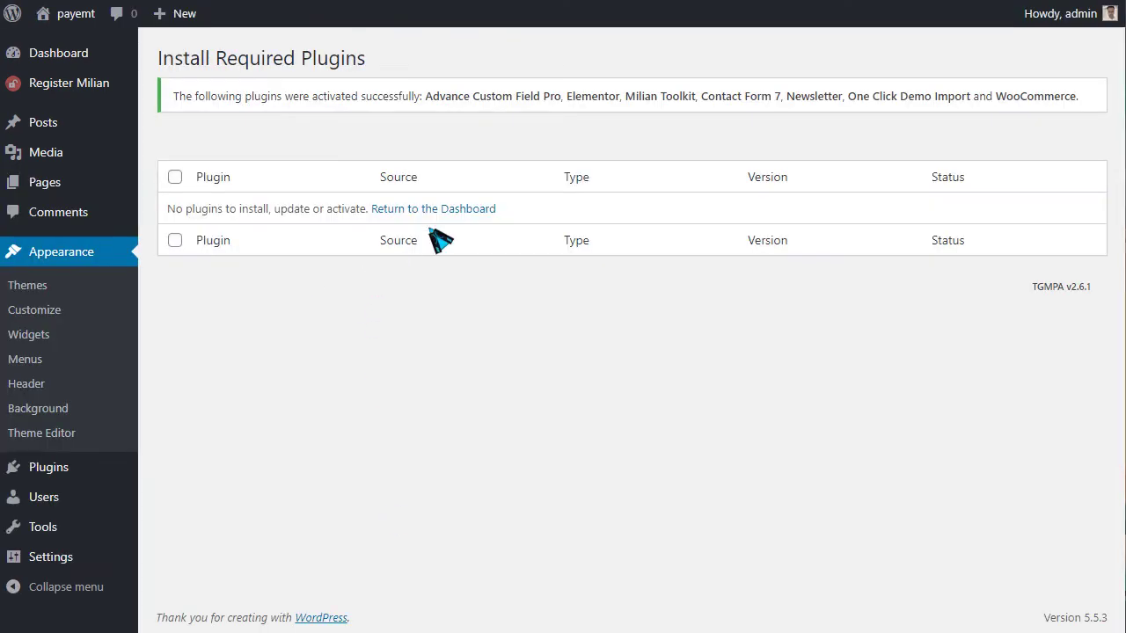
# Return to the Dashboard, skip the WooCommerce store details setup and dismiss the WooCommerce welcome tour
pyautogui.click(450, 212)
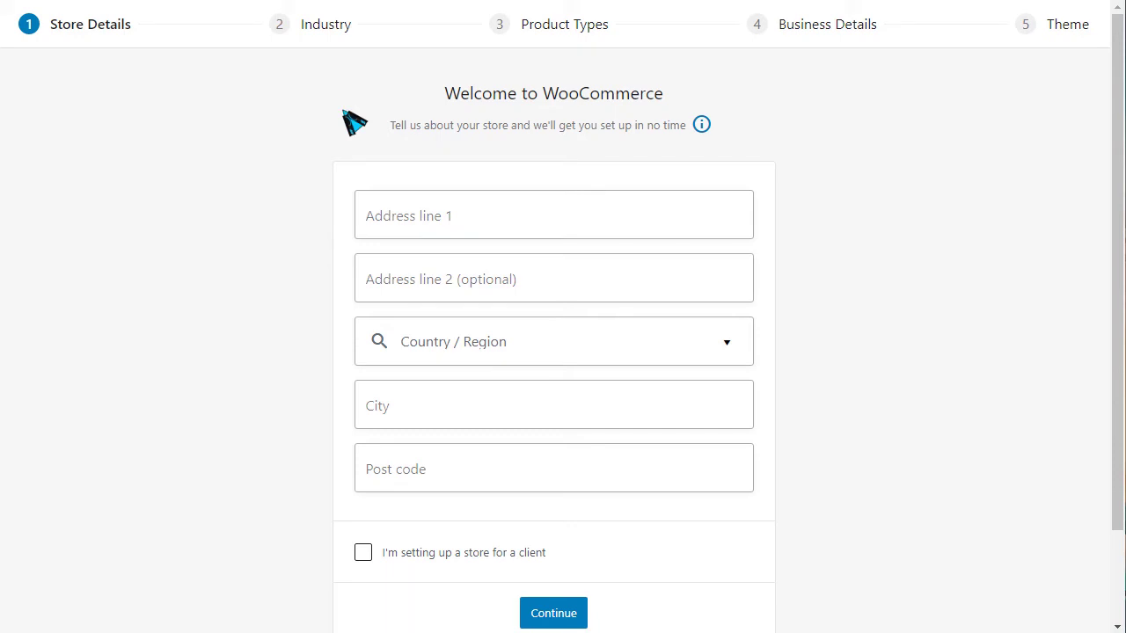
pyautogui.scroll(-2, 224, 374)
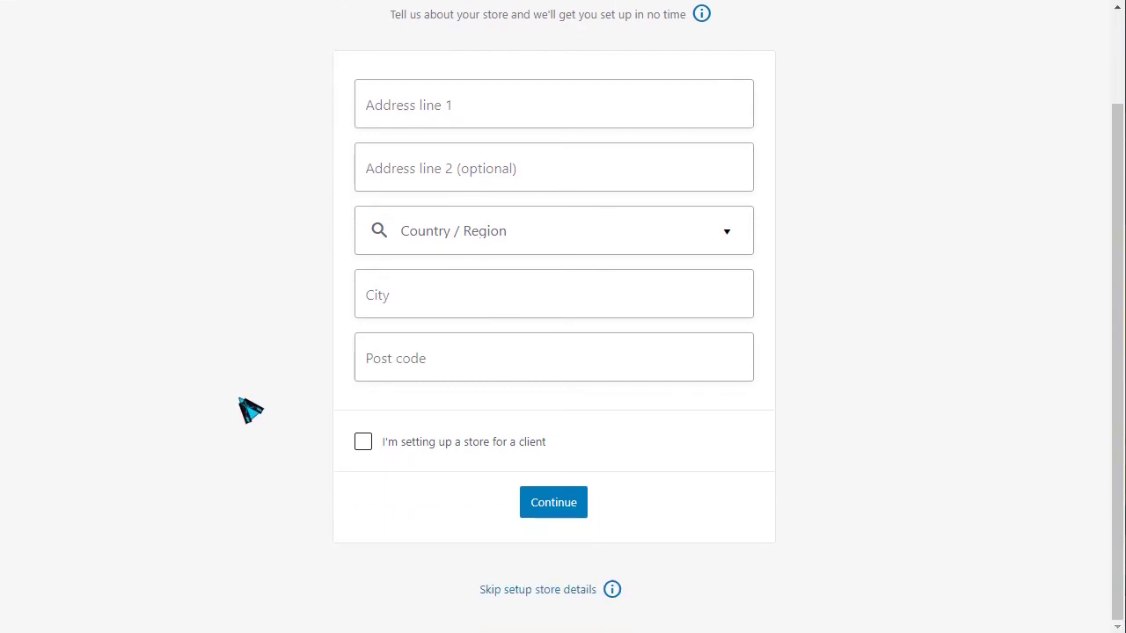
pyautogui.click(528, 592)
pyautogui.click(431, 337)
pyautogui.click(774, 369)
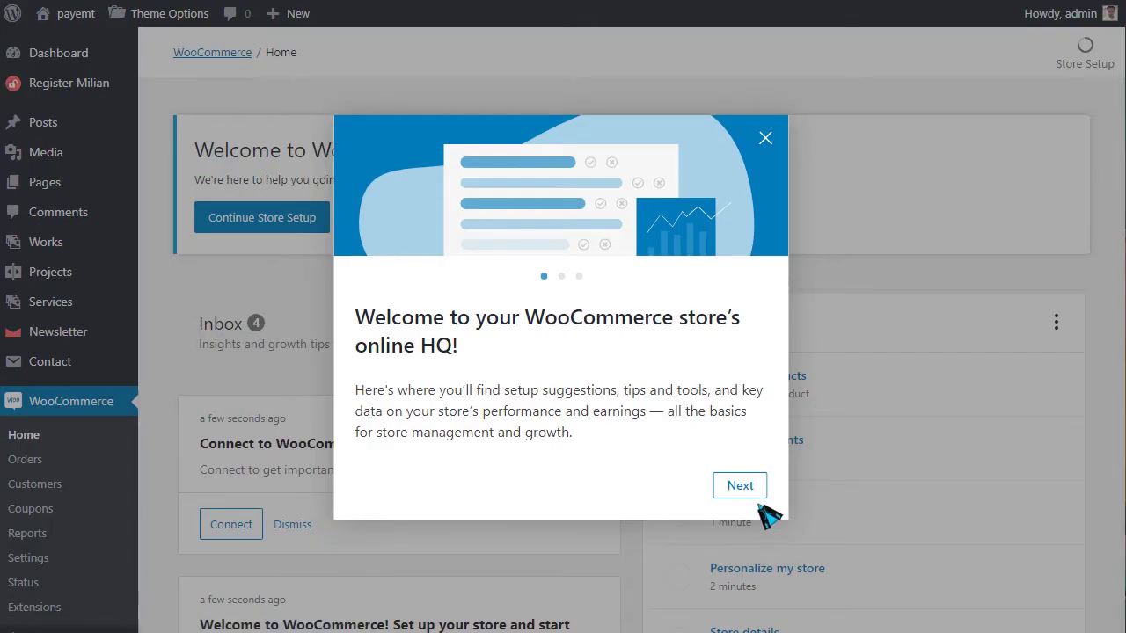
pyautogui.click(740, 486)
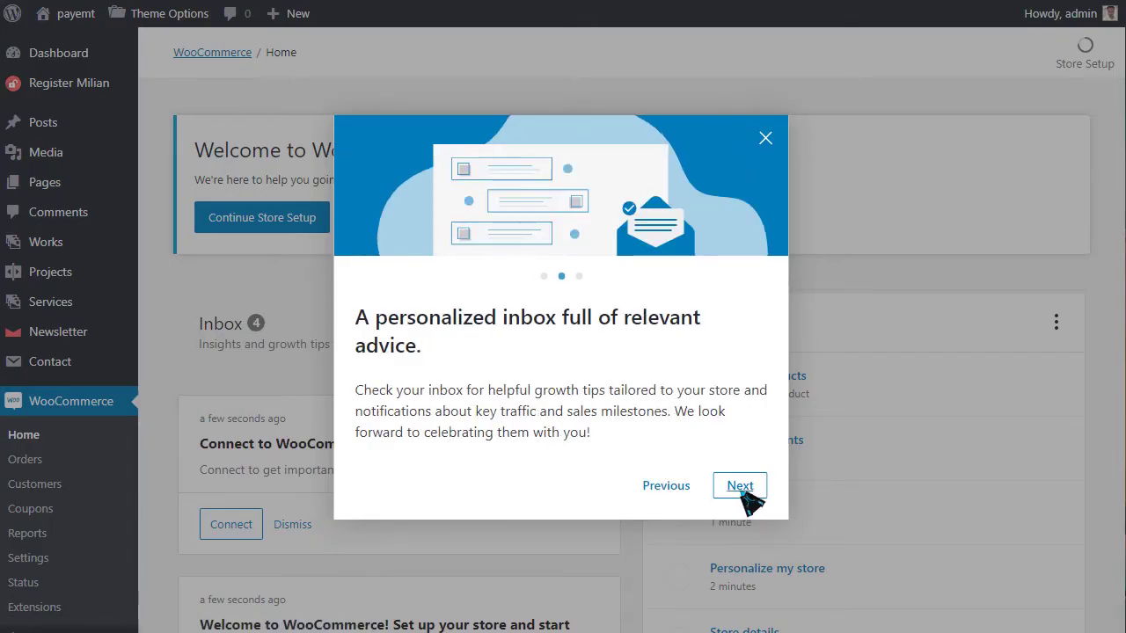
pyautogui.click(748, 563)
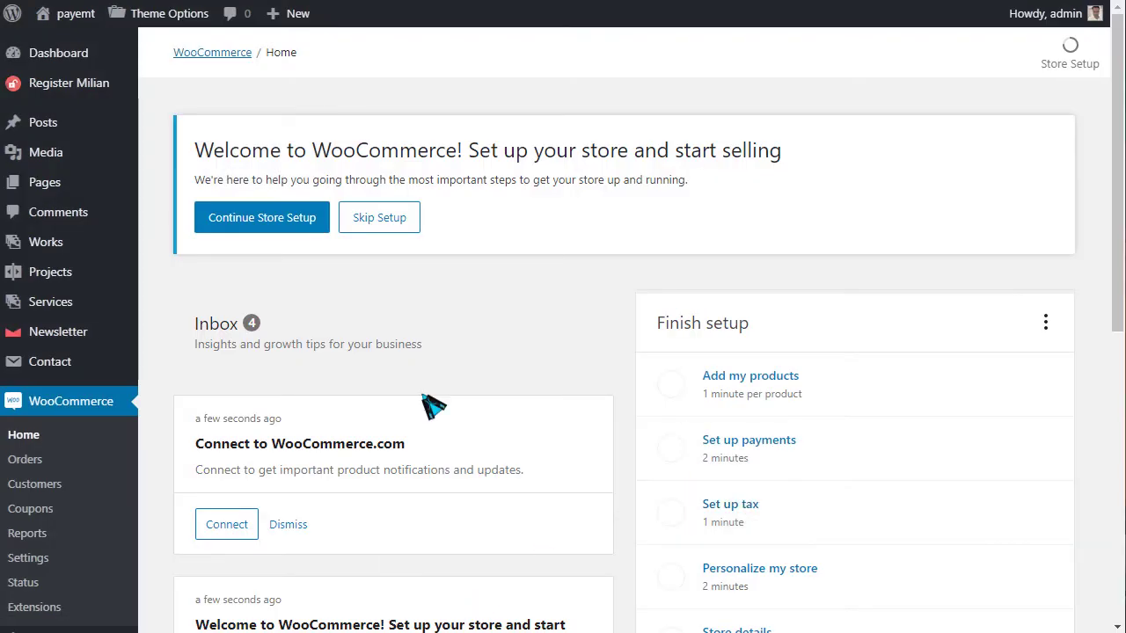
# Look over the WooCommerce home page and open the Import Demo Data page under Appearance
pyautogui.scroll(-2, 433, 407)
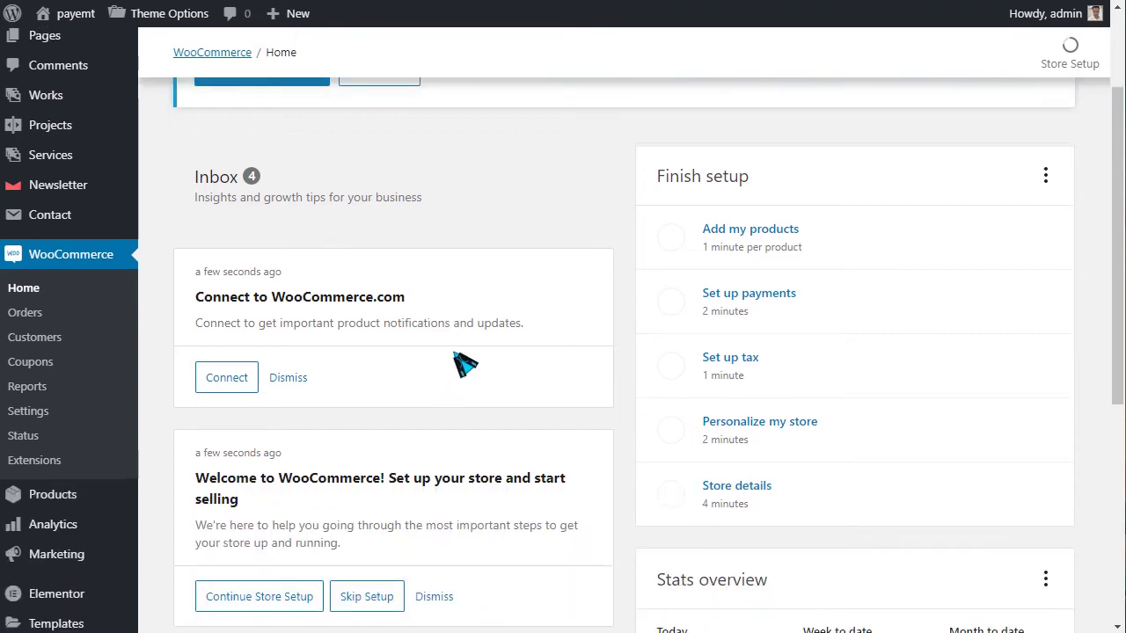
pyautogui.scroll(-2, 464, 363)
pyautogui.scroll(4, 478, 290)
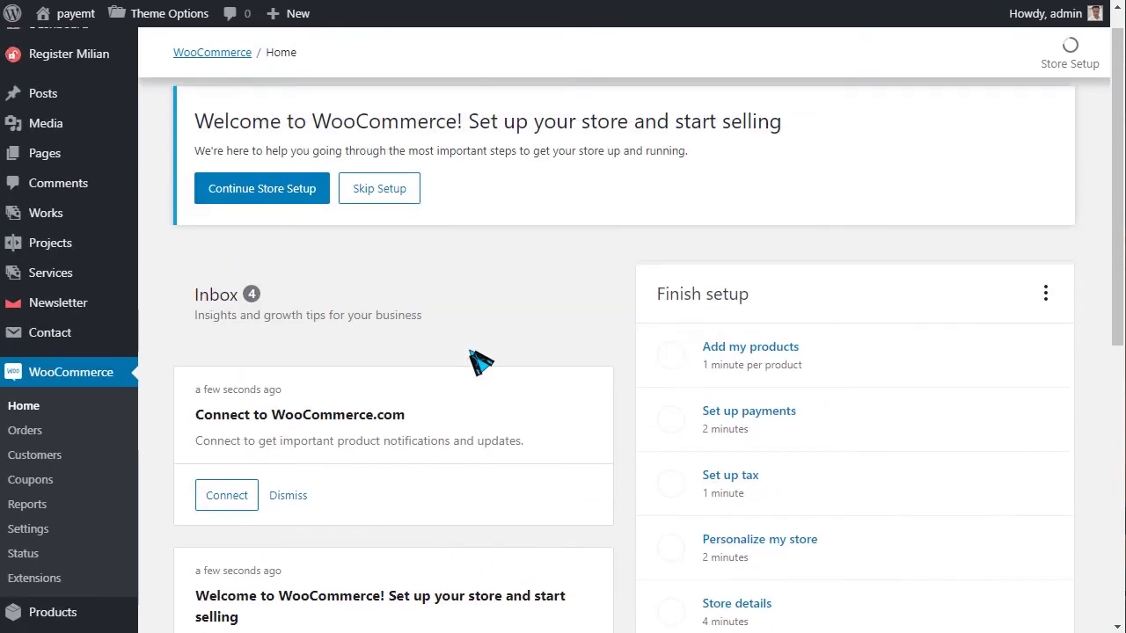
pyautogui.scroll(1, 53, 167)
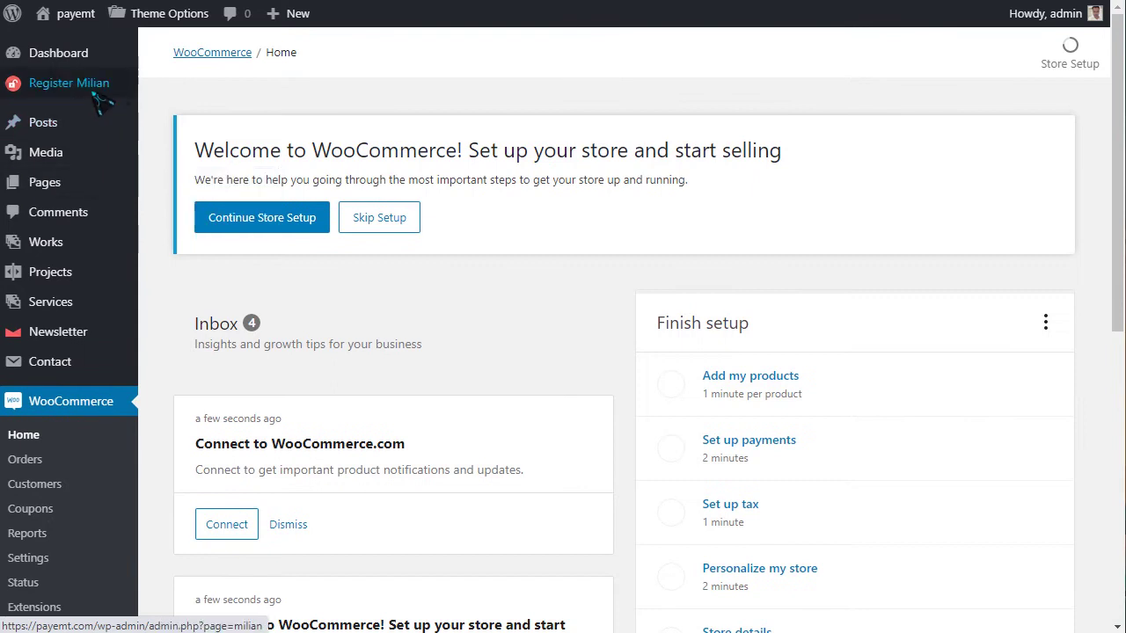
pyautogui.scroll(-2, 95, 350)
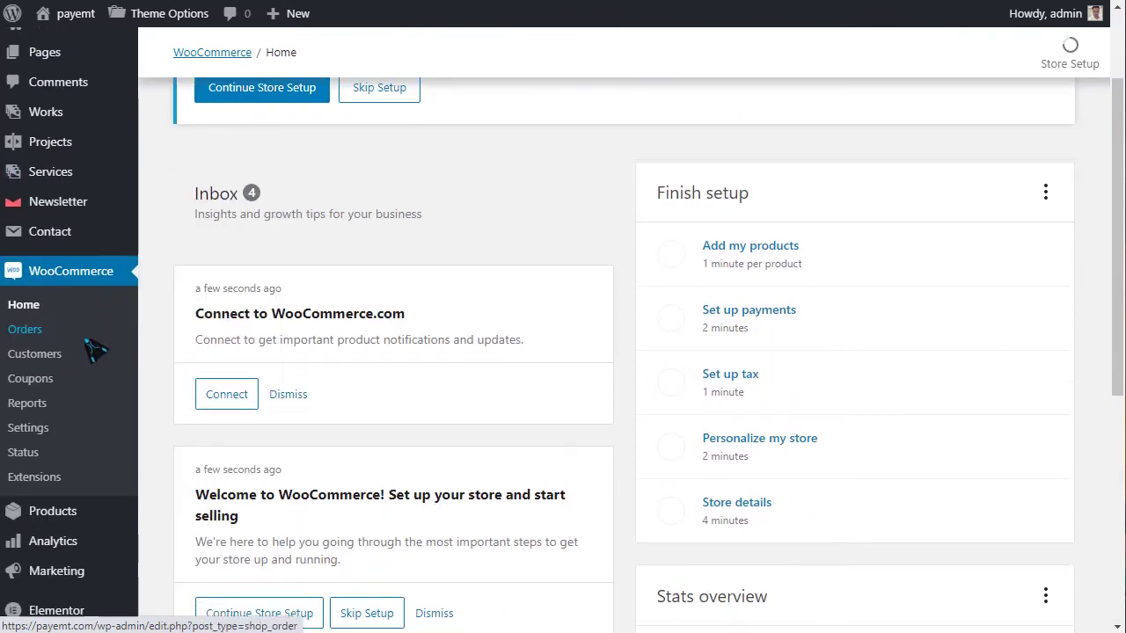
pyautogui.scroll(-2, 95, 350)
pyautogui.moveTo(95, 427)
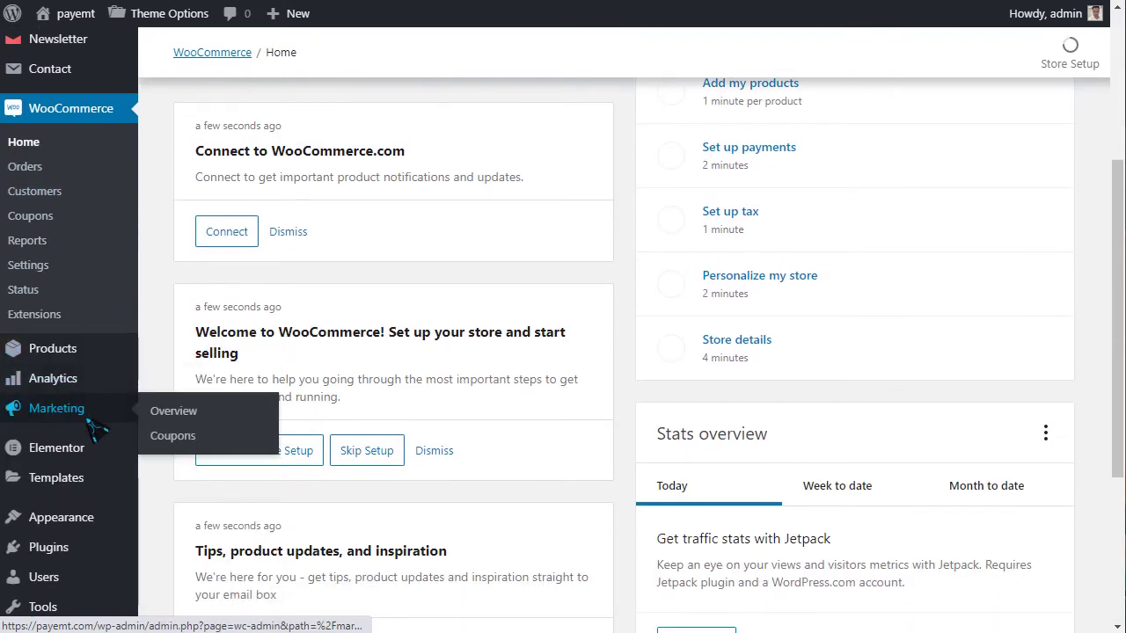
pyautogui.scroll(-1, 92, 427)
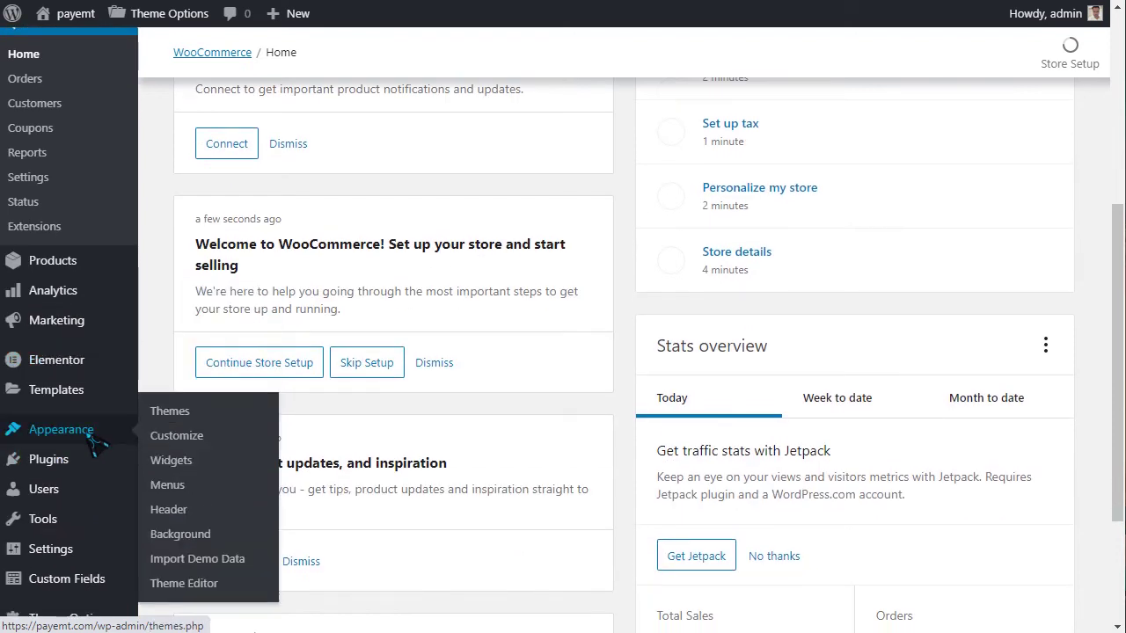
pyautogui.click(217, 563)
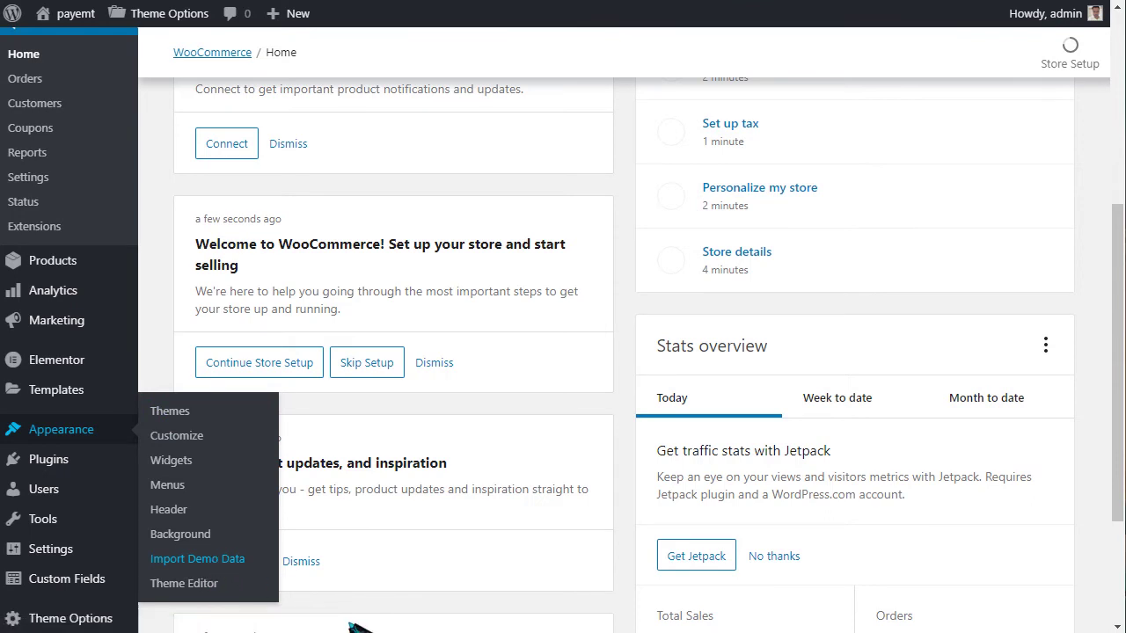
# Read the One Click Demo Import notes, including the static homepage instruction, and import the theme's demo data
pyautogui.scroll(-2, 431, 387)
pyautogui.scroll(-1, 422, 379)
pyautogui.scroll(2, 458, 290)
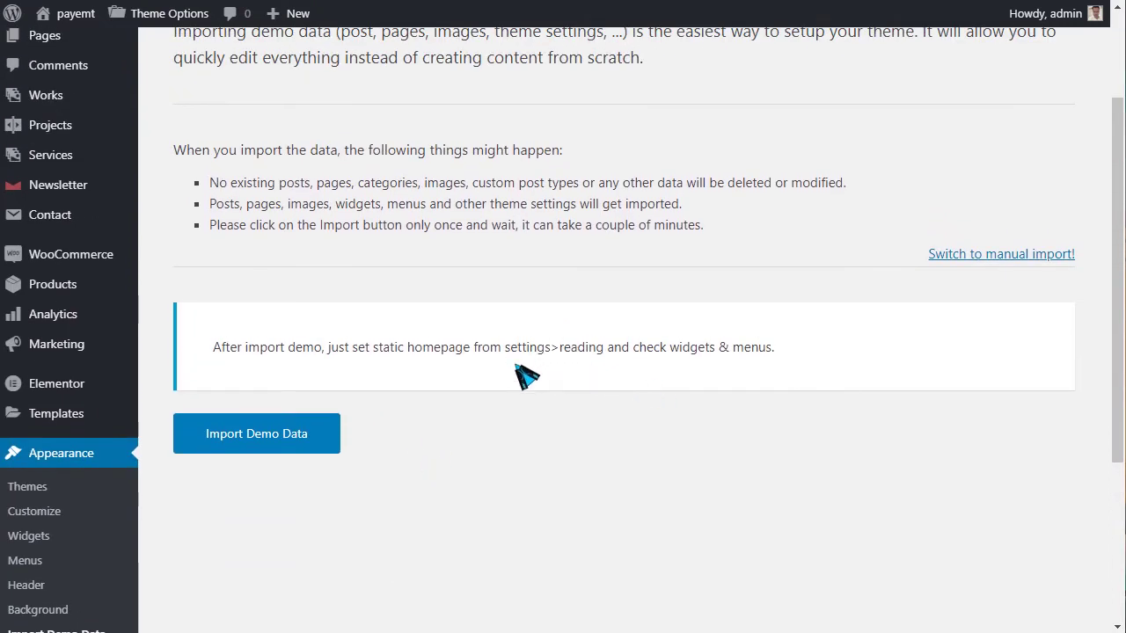
pyautogui.moveTo(506, 359); pyautogui.dragTo(795, 367)
pyautogui.click(633, 480)
pyautogui.scroll(1, 552, 446)
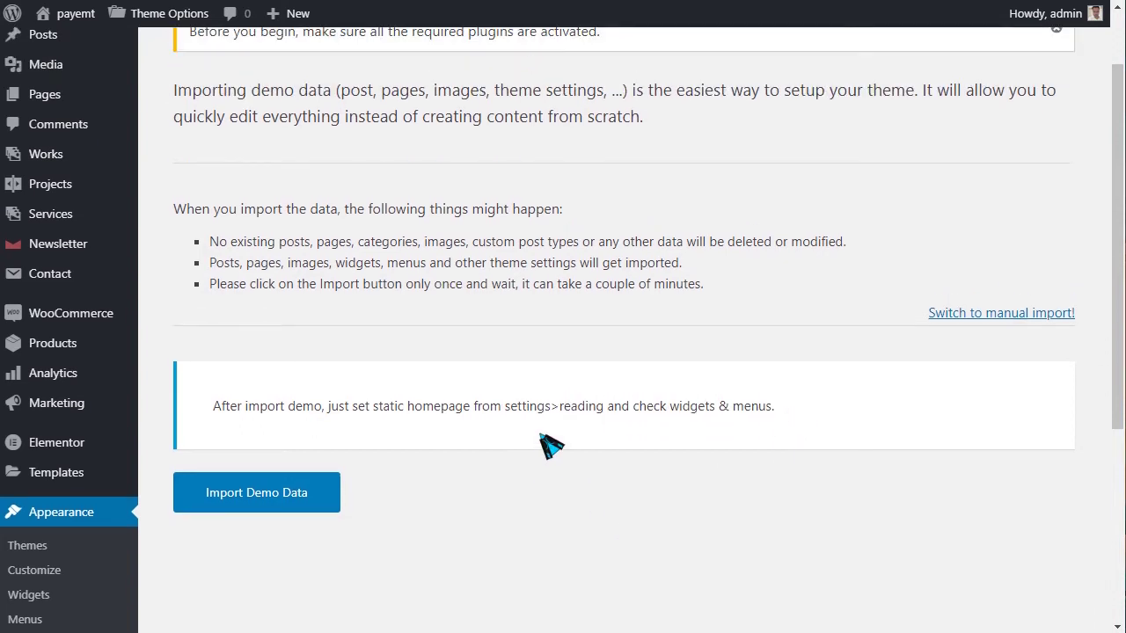
pyautogui.scroll(1, 552, 446)
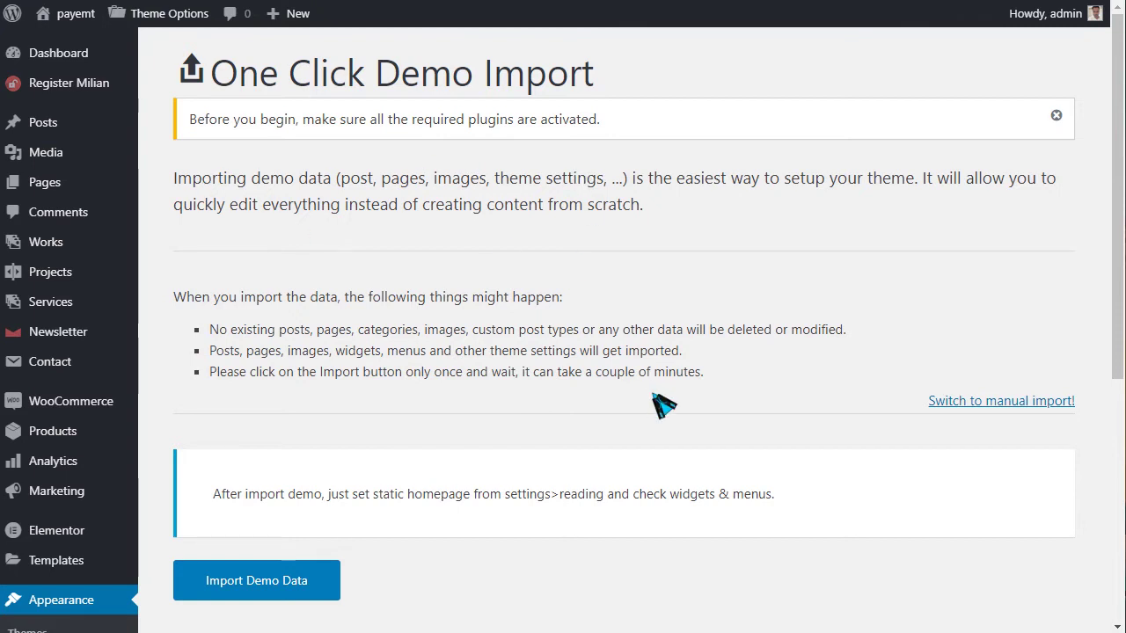
pyautogui.scroll(-3, 666, 407)
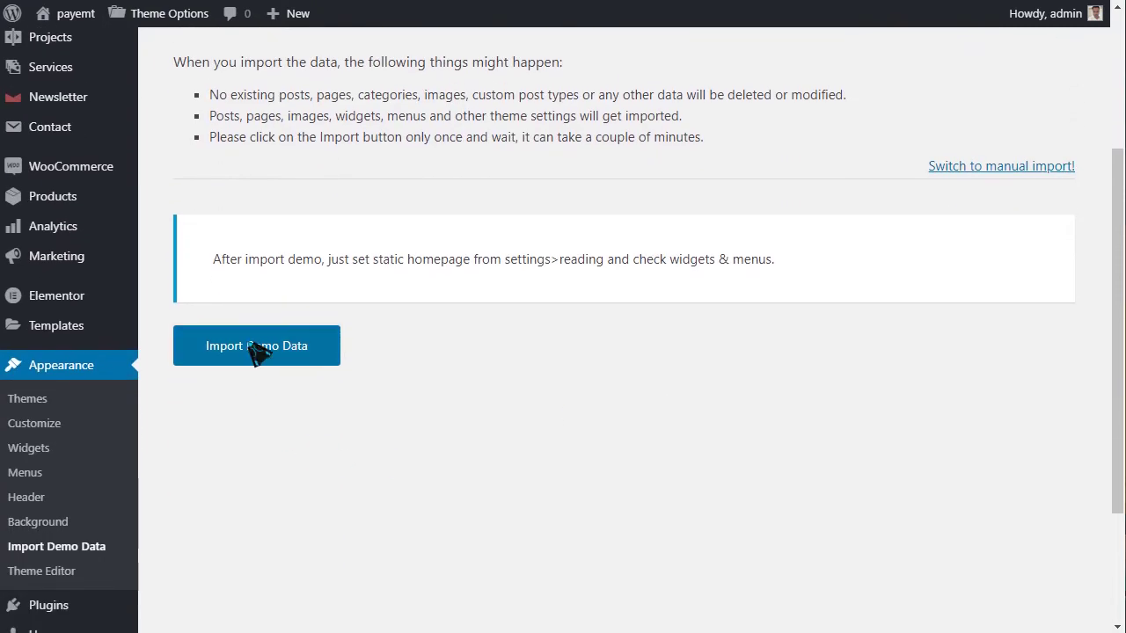
pyautogui.click(322, 359)
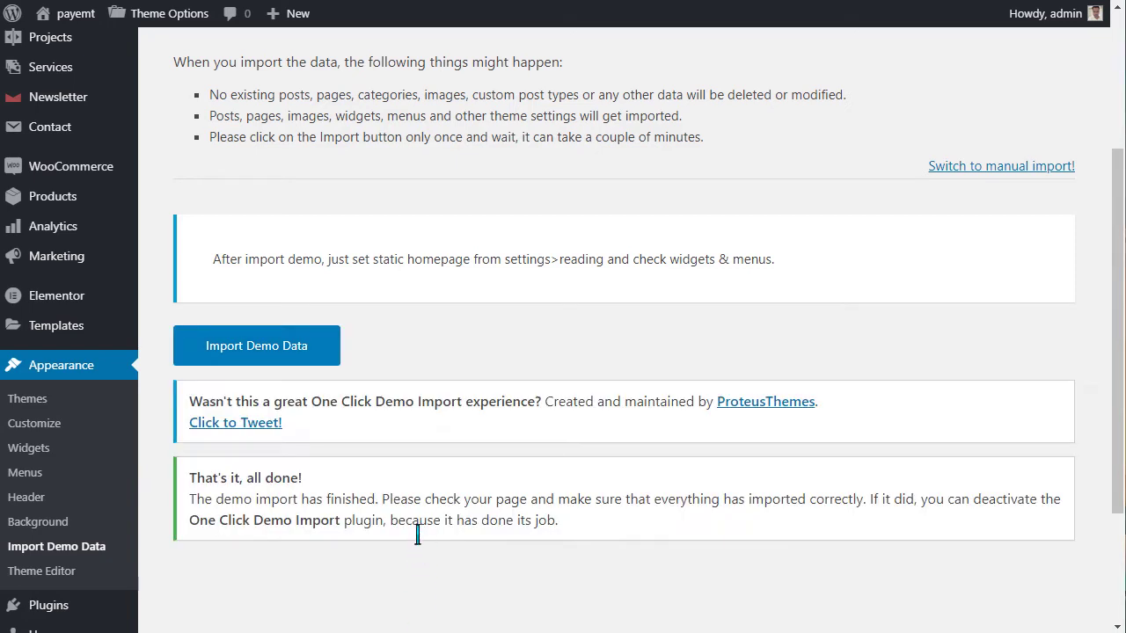
# Review the import completion message and the static homepage instruction, and open the site's Reading settings
pyautogui.moveTo(231, 503); pyautogui.dragTo(581, 541)
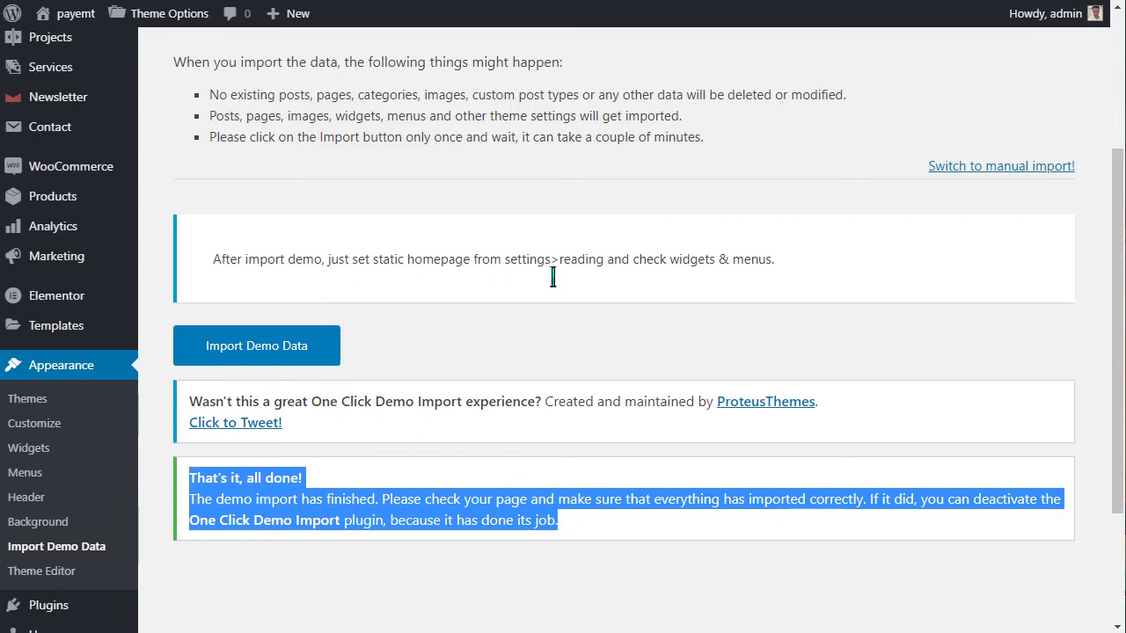
pyautogui.moveTo(505, 260); pyautogui.dragTo(610, 268)
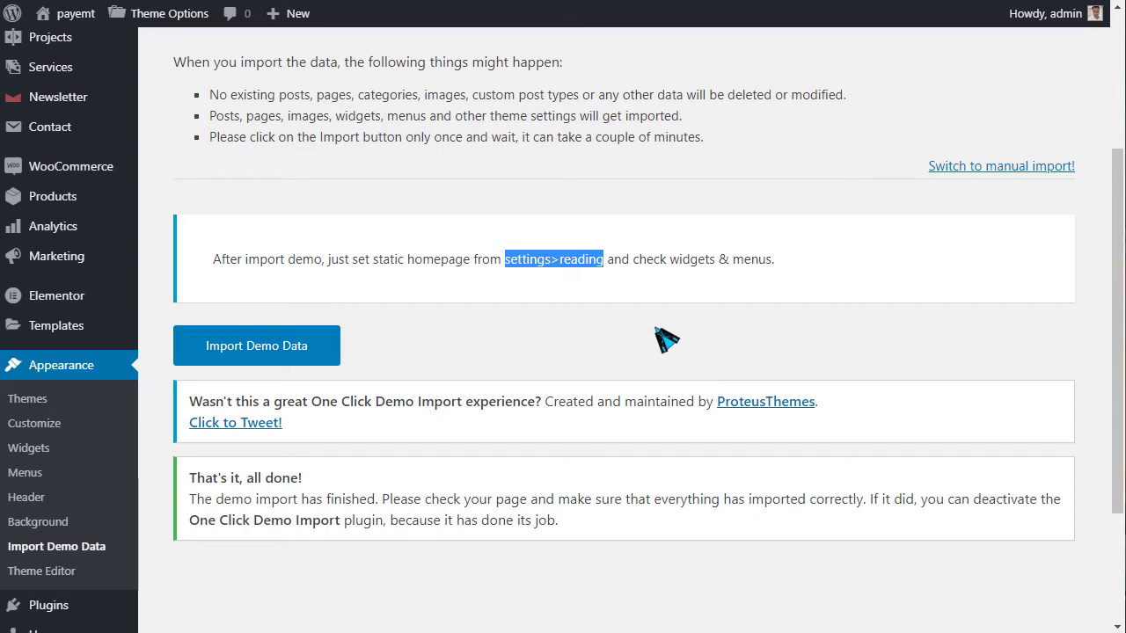
pyautogui.scroll(2, 669, 367)
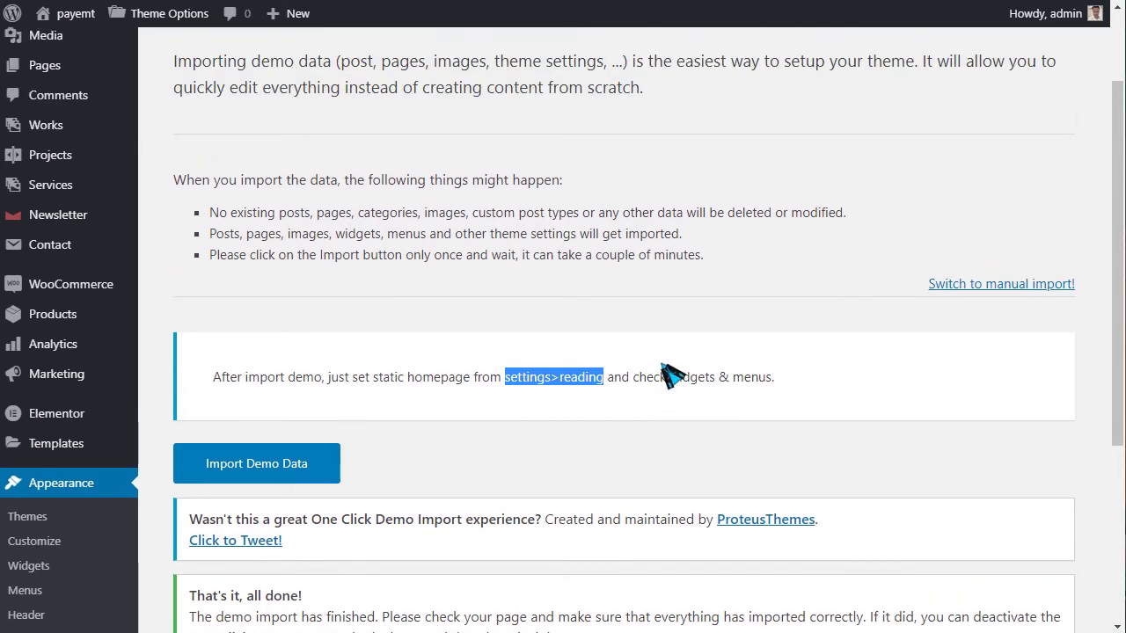
pyautogui.scroll(-3, 320, 360)
pyautogui.scroll(-2, 264, 466)
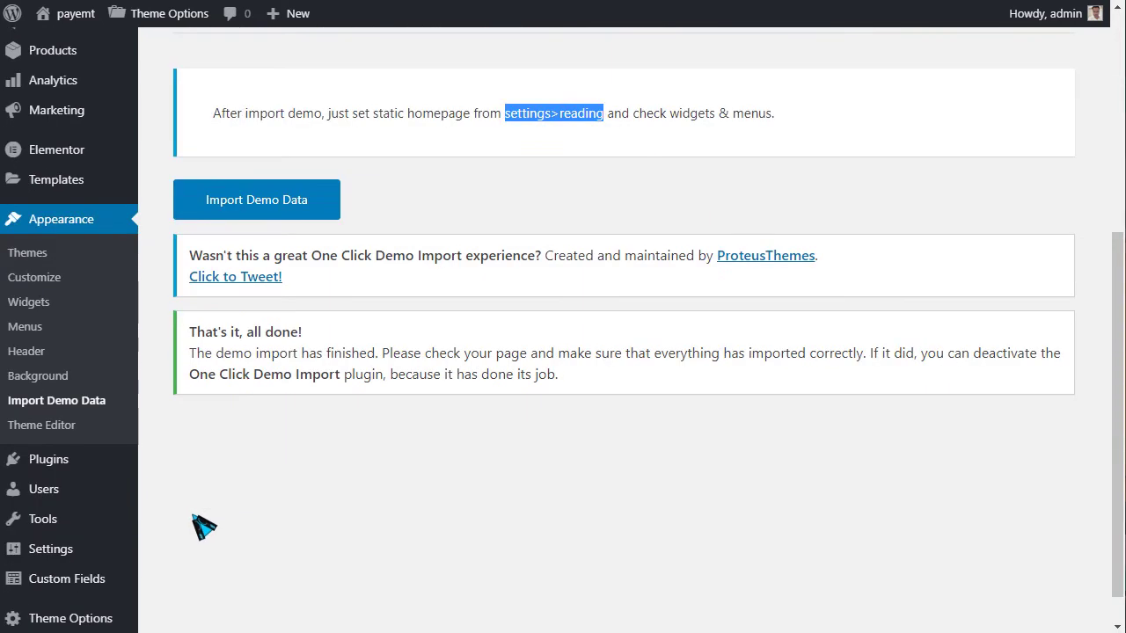
pyautogui.moveTo(74, 553)
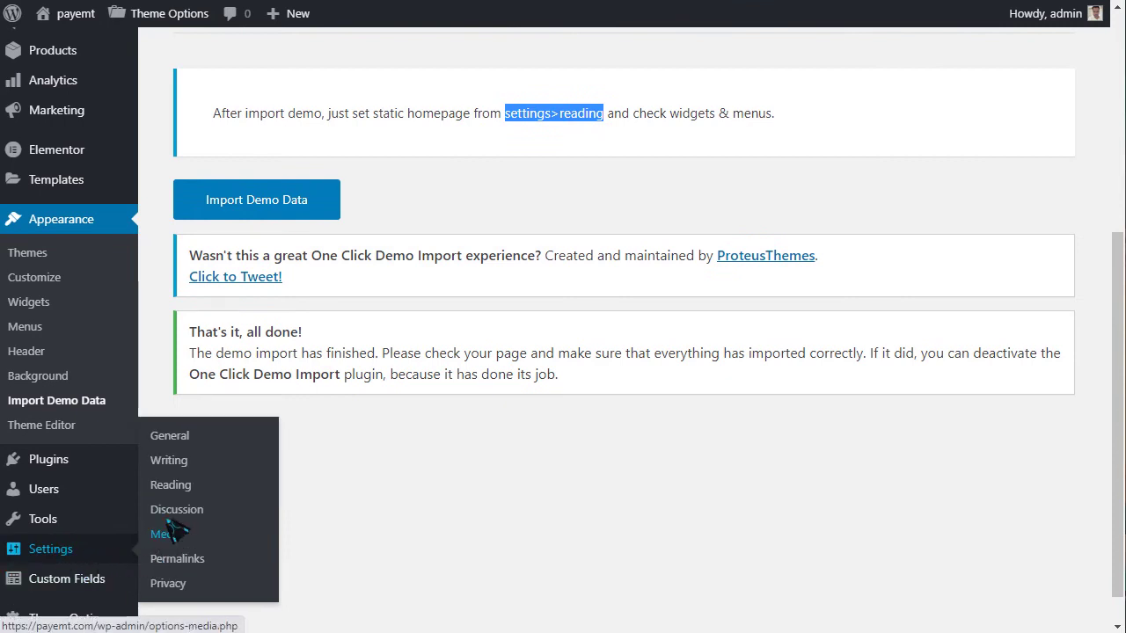
pyautogui.click(170, 485)
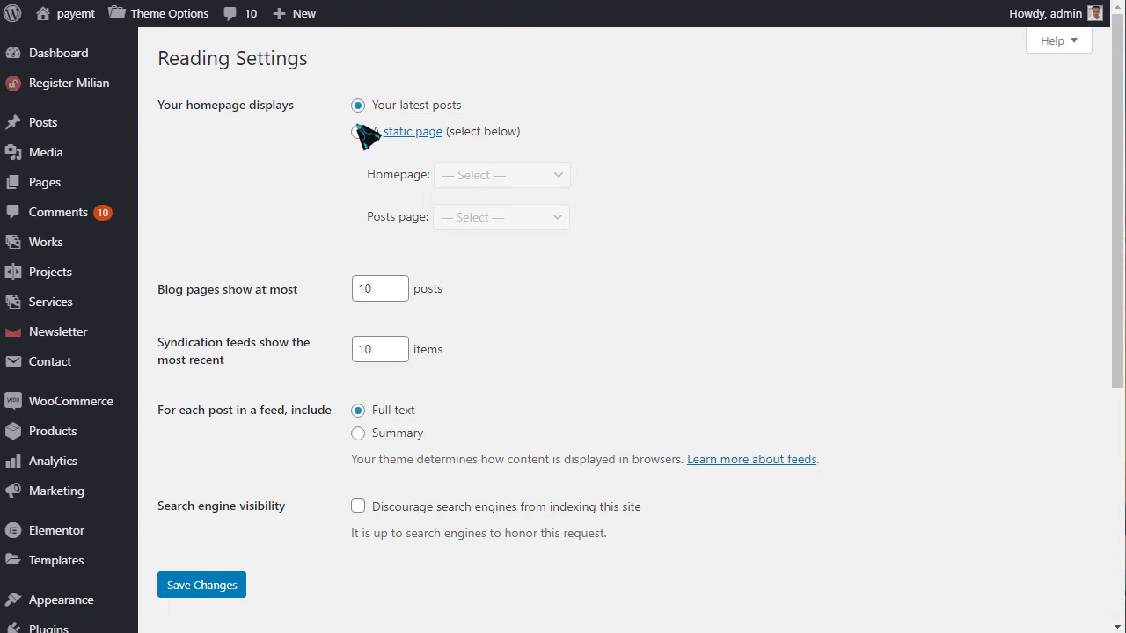
# Set the homepage to display a static page, choose Home One as the Homepage, and save the Reading settings
pyautogui.click(358, 132)
pyautogui.click(498, 179)
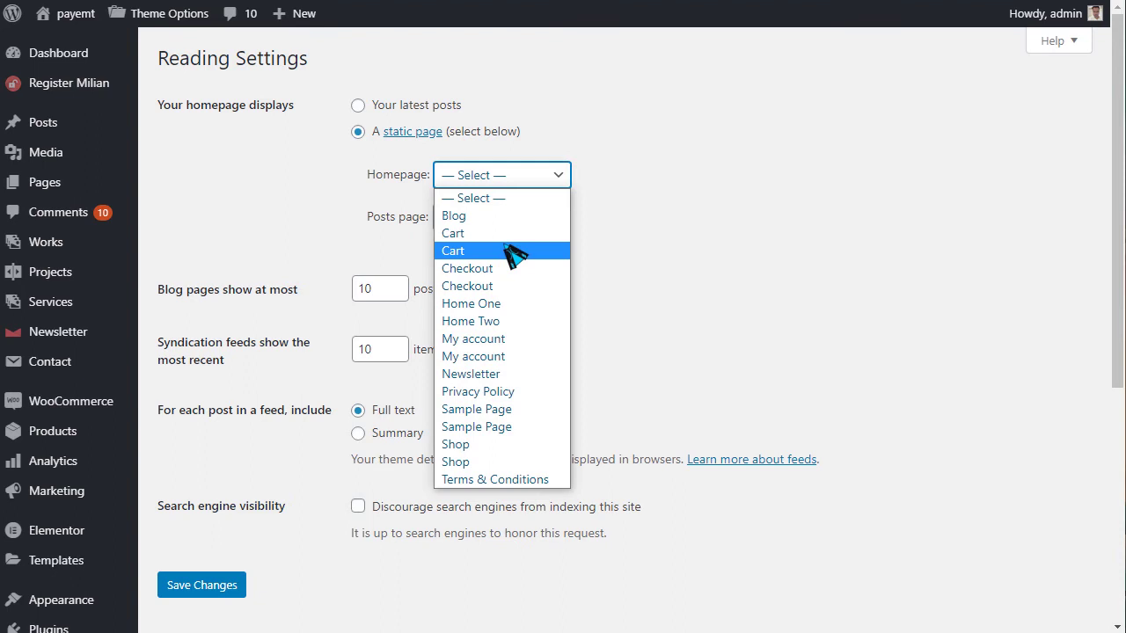
pyautogui.click(494, 306)
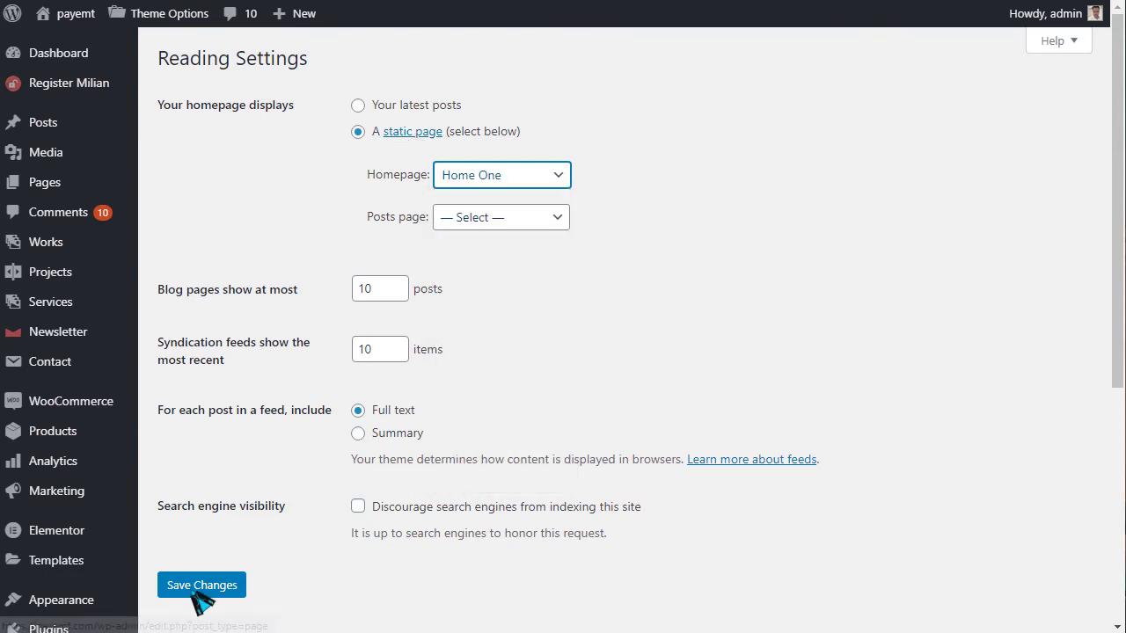
pyautogui.click(231, 589)
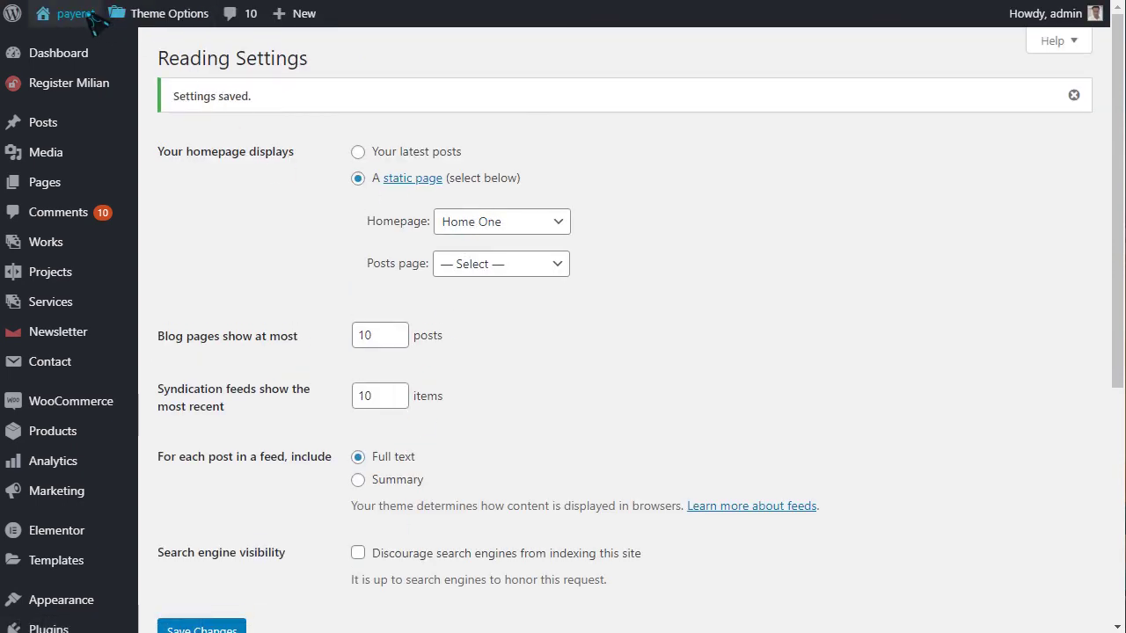
# Open the live site in a new tab and review the homepage sections from the hero banner down to the footer
pyautogui.moveTo(75, 14)
pyautogui.rightClick(63, 53)
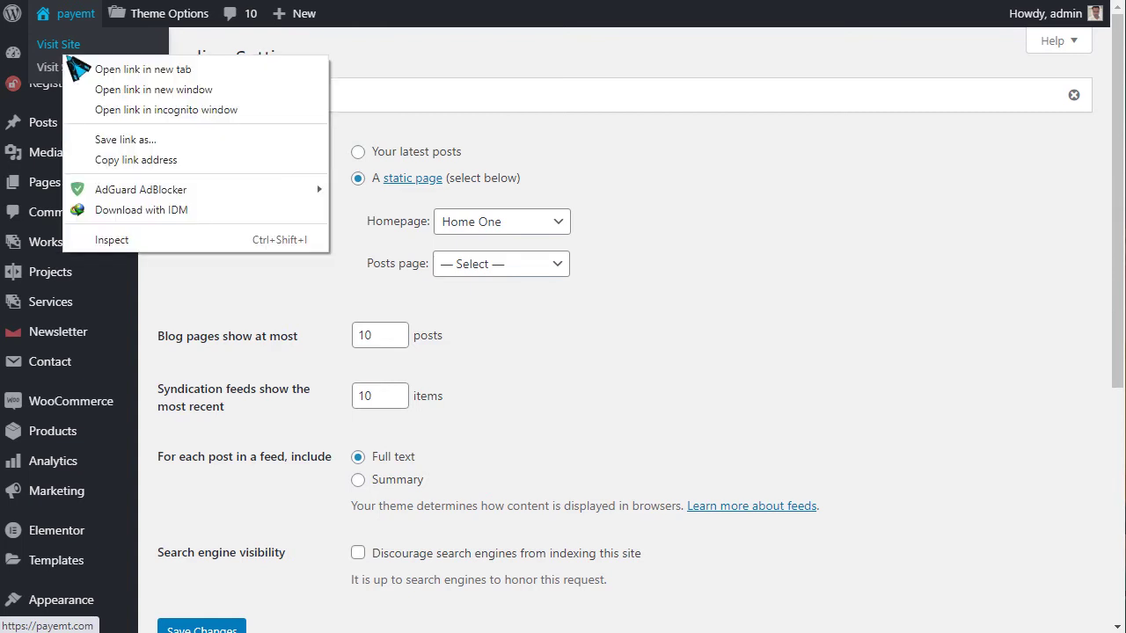
pyautogui.click(131, 67)
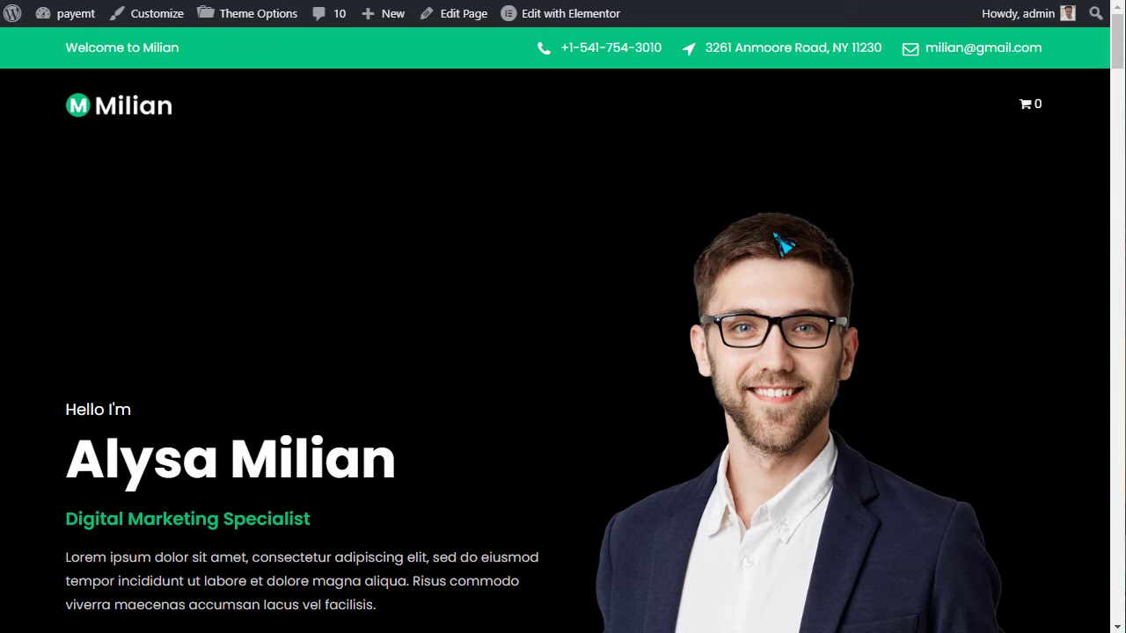
pyautogui.scroll(-8, 422, 256)
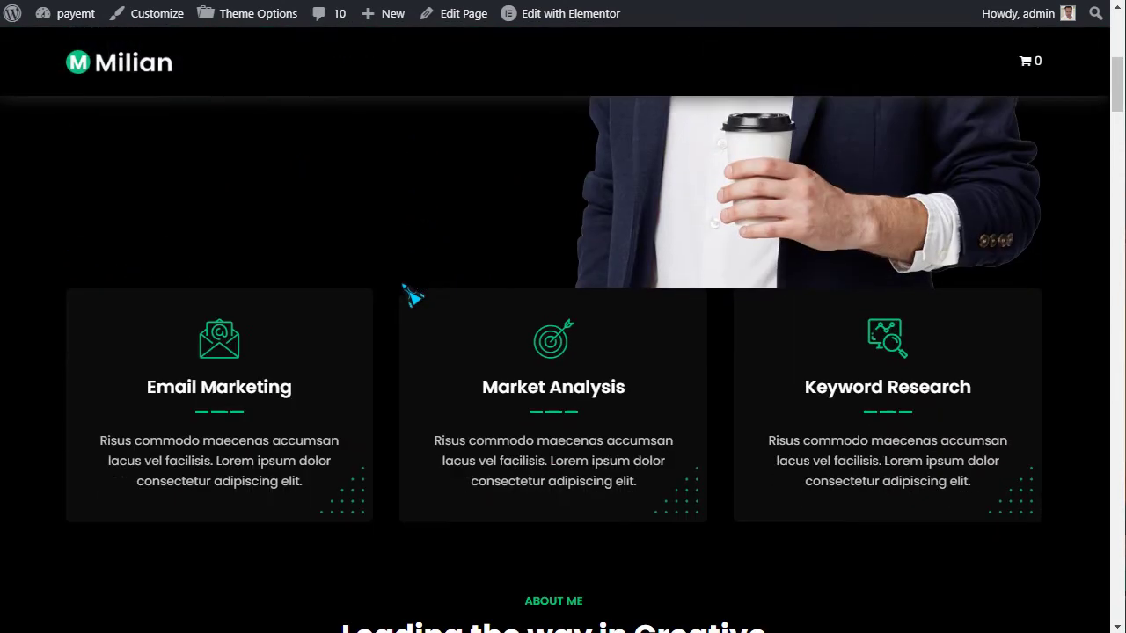
pyautogui.scroll(-10, 387, 394)
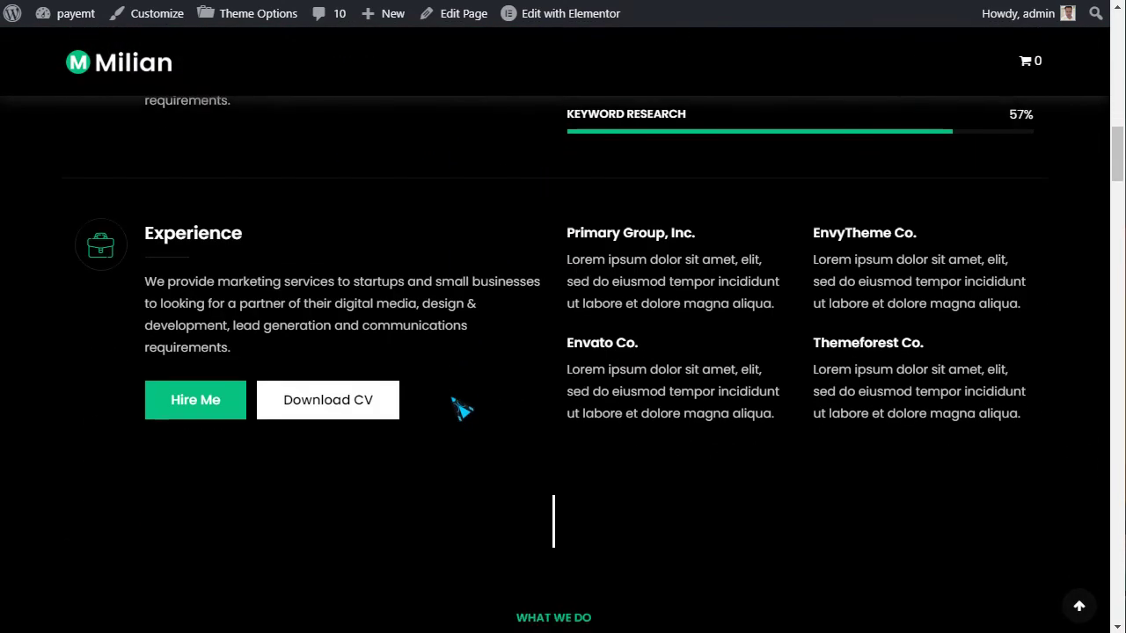
pyautogui.scroll(-9, 462, 407)
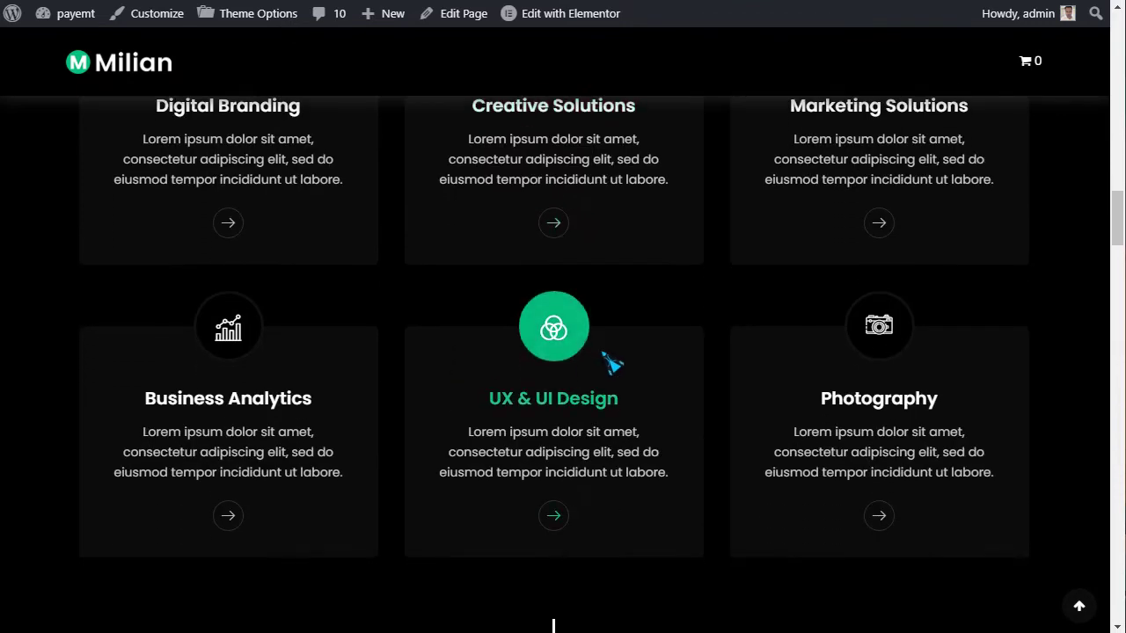
pyautogui.scroll(-7, 985, 358)
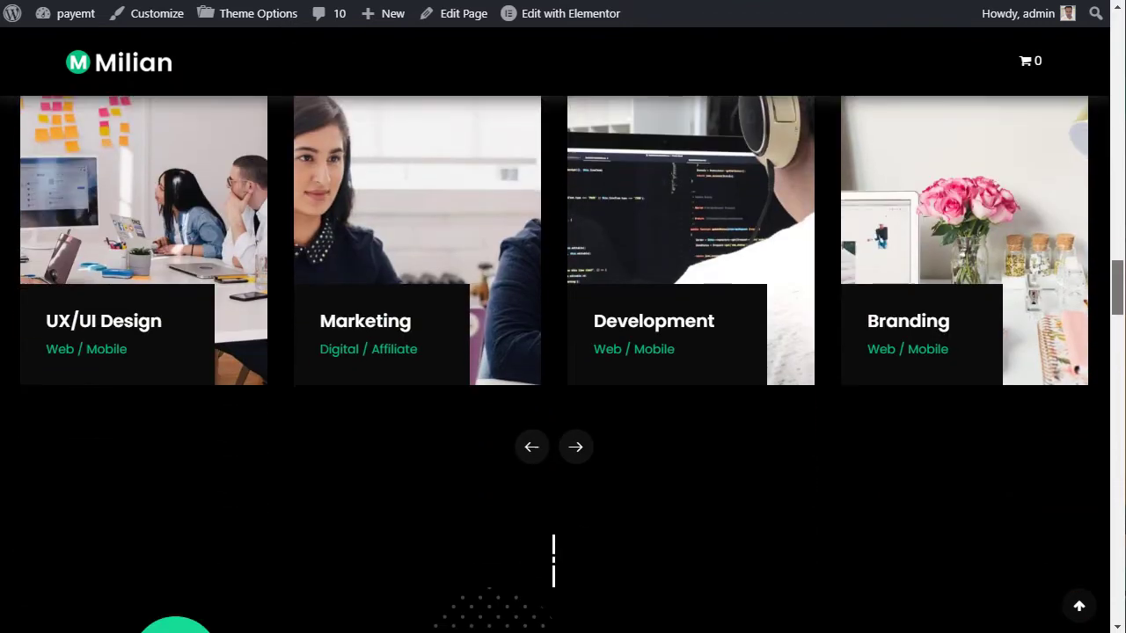
pyautogui.scroll(-4, 564, 364)
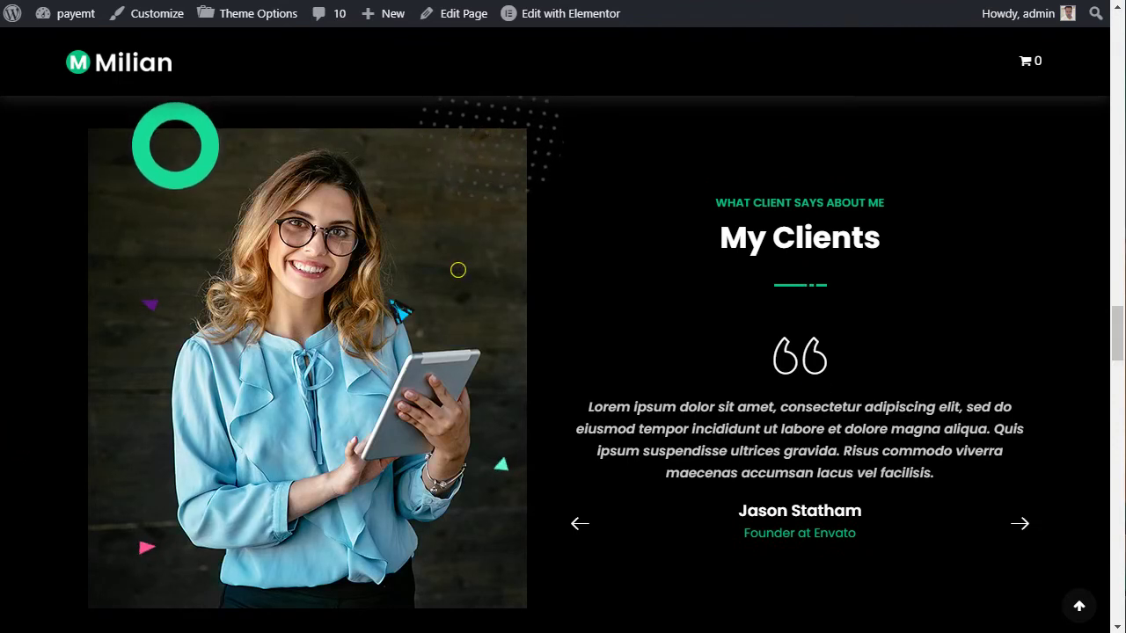
pyautogui.scroll(-3, 643, 334)
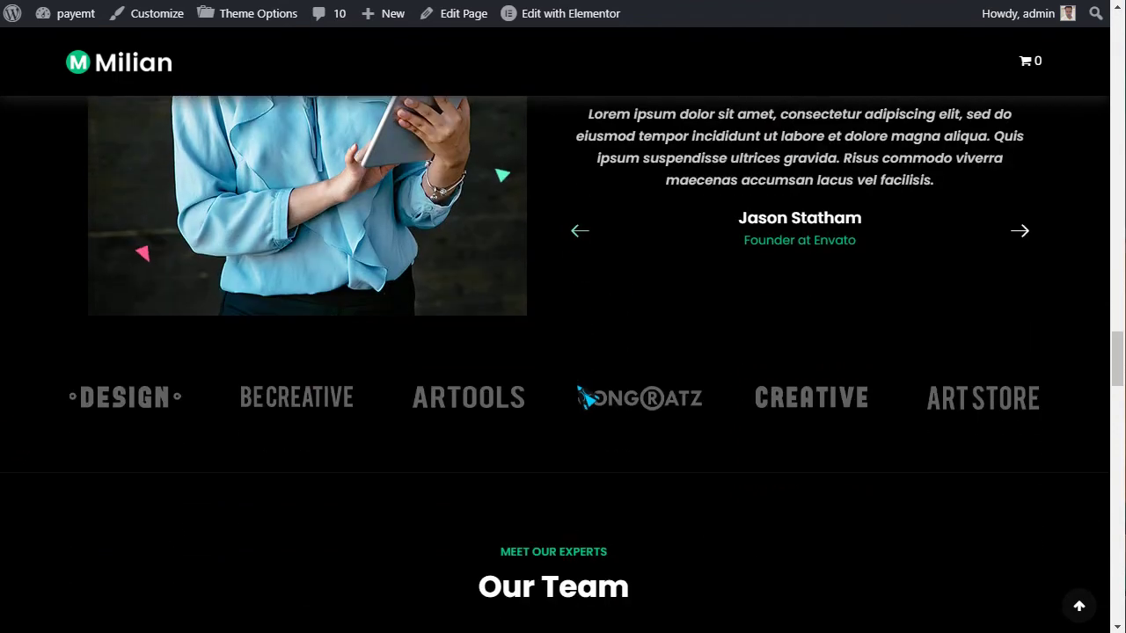
pyautogui.scroll(-10, 535, 433)
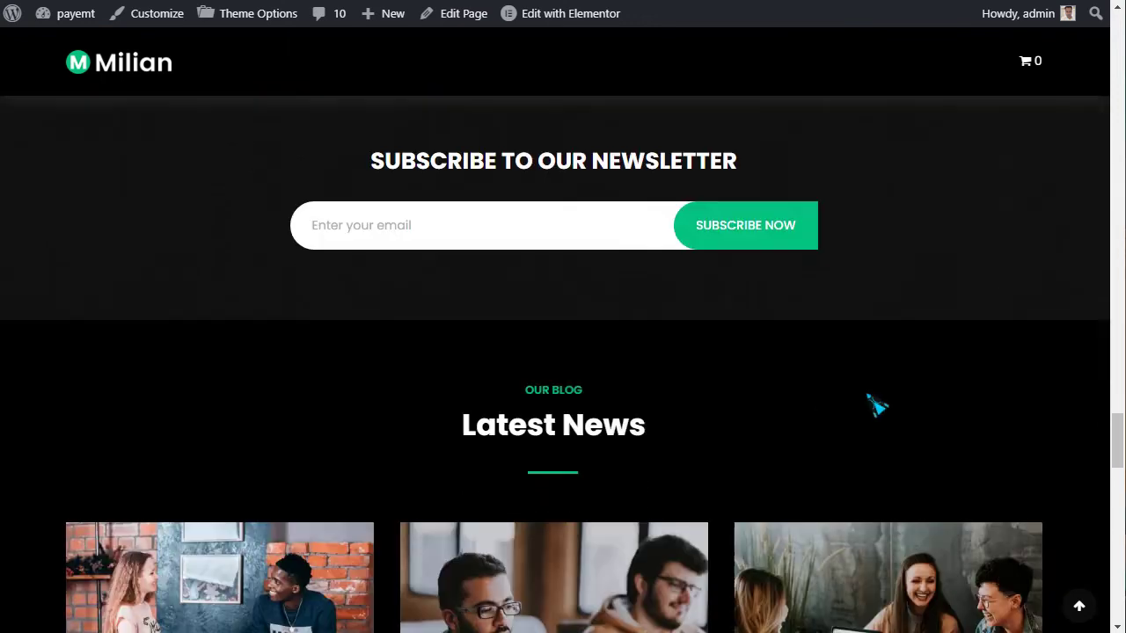
pyautogui.moveTo(1117, 450); pyautogui.dragTo(1117, 603)
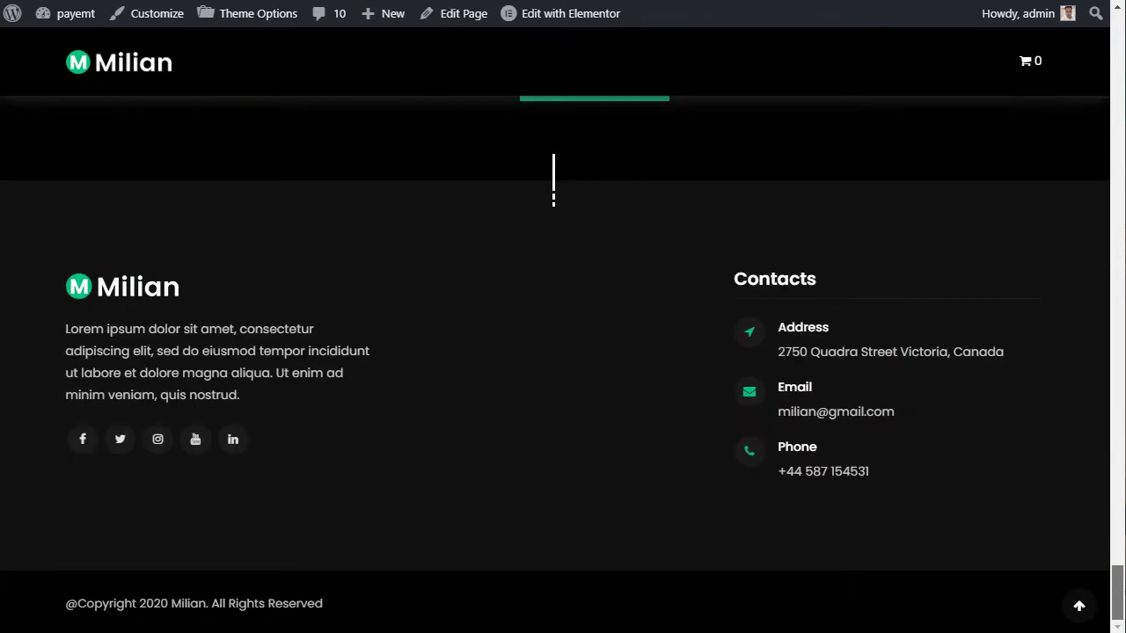
pyautogui.click(1079, 606)
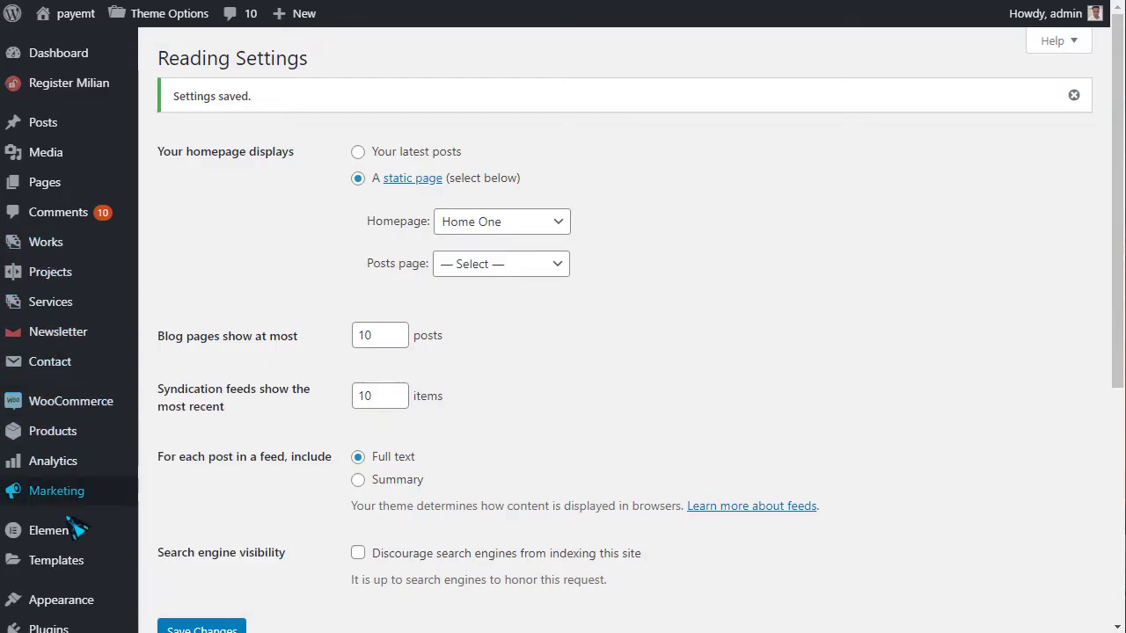
# Open the Menus page under Appearance and save the Footer Bottom Menu with the Footer Menu display location
pyautogui.scroll(-2, 77, 528)
pyautogui.moveTo(60, 456)
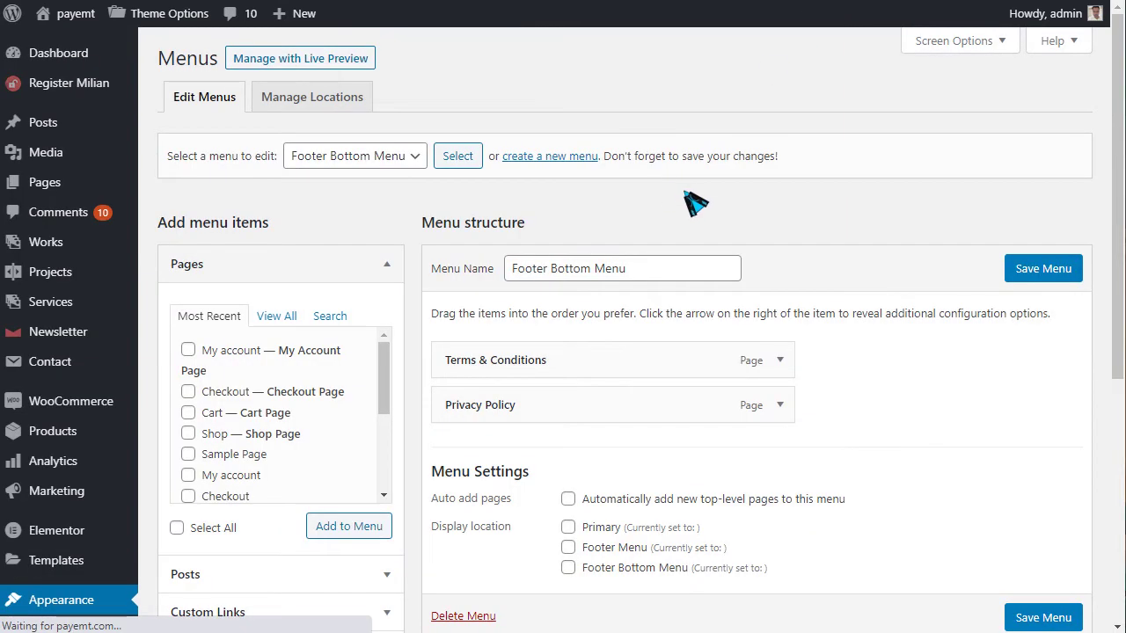
pyautogui.scroll(-1, 695, 203)
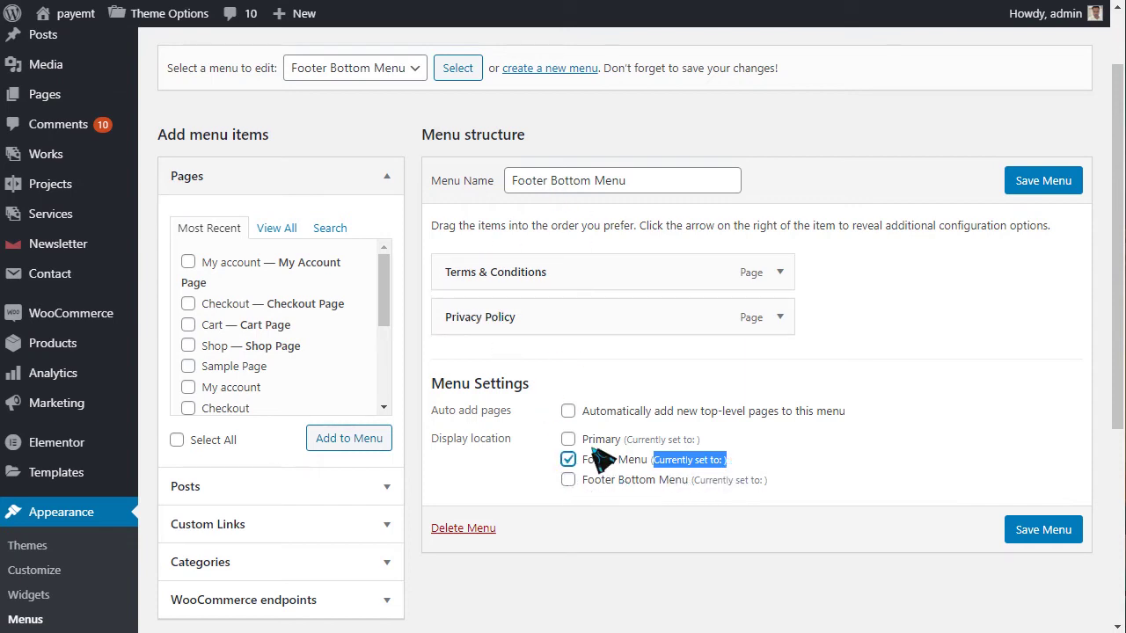
pyautogui.click(1045, 532)
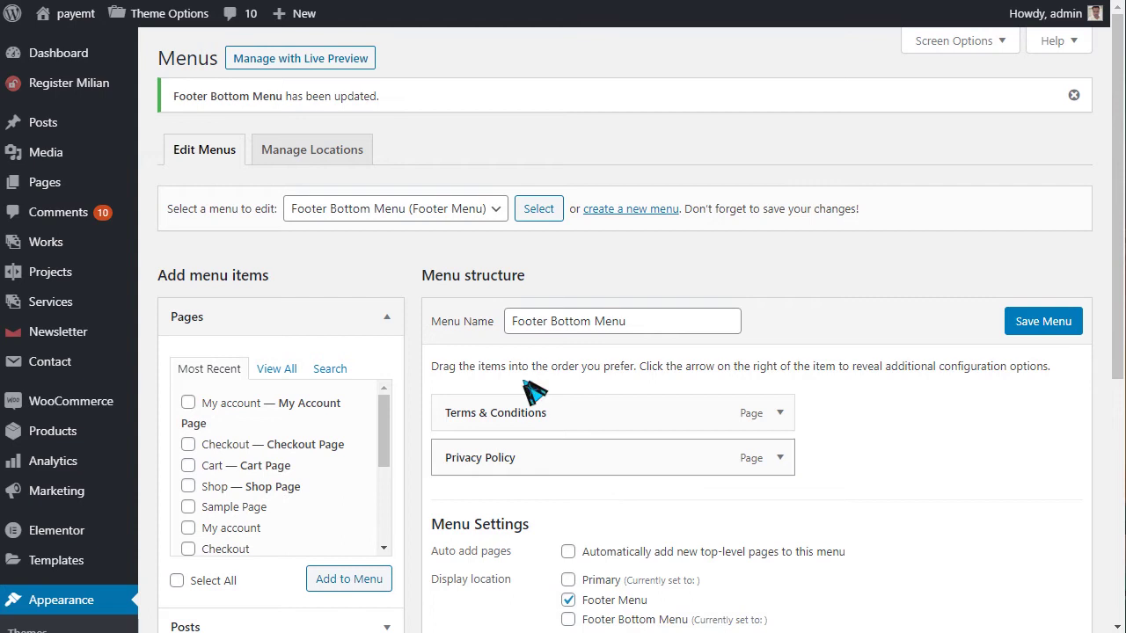
# Switch the Footer Bottom Menu's display location from Footer Menu to Footer Bottom Menu and save it
pyautogui.scroll(-1, 361, 266)
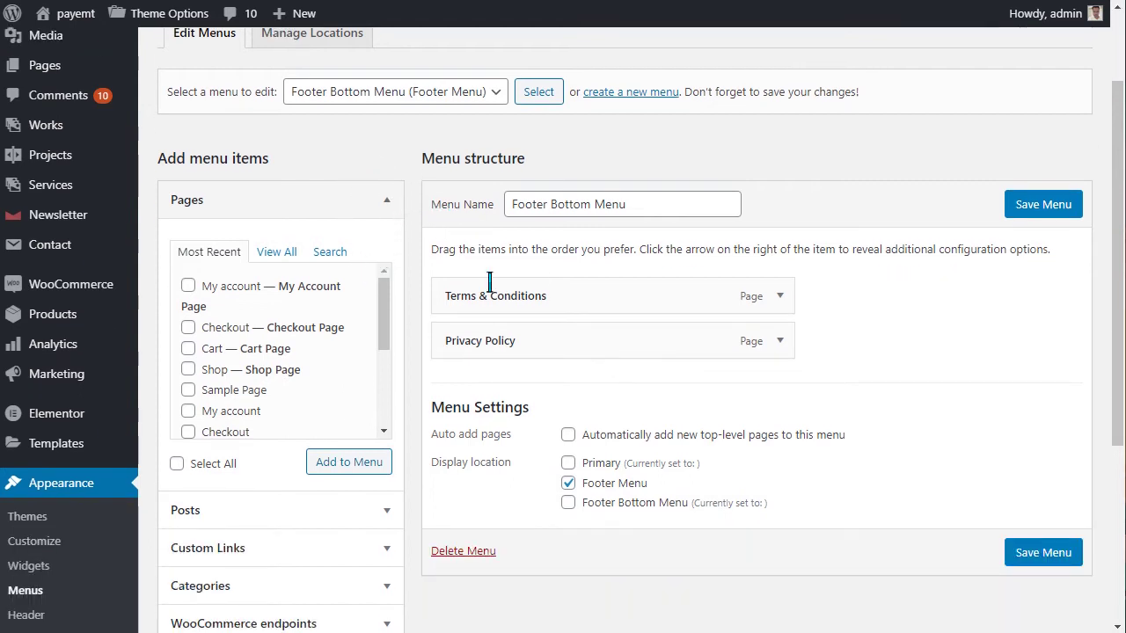
pyautogui.scroll(-1, 475, 255)
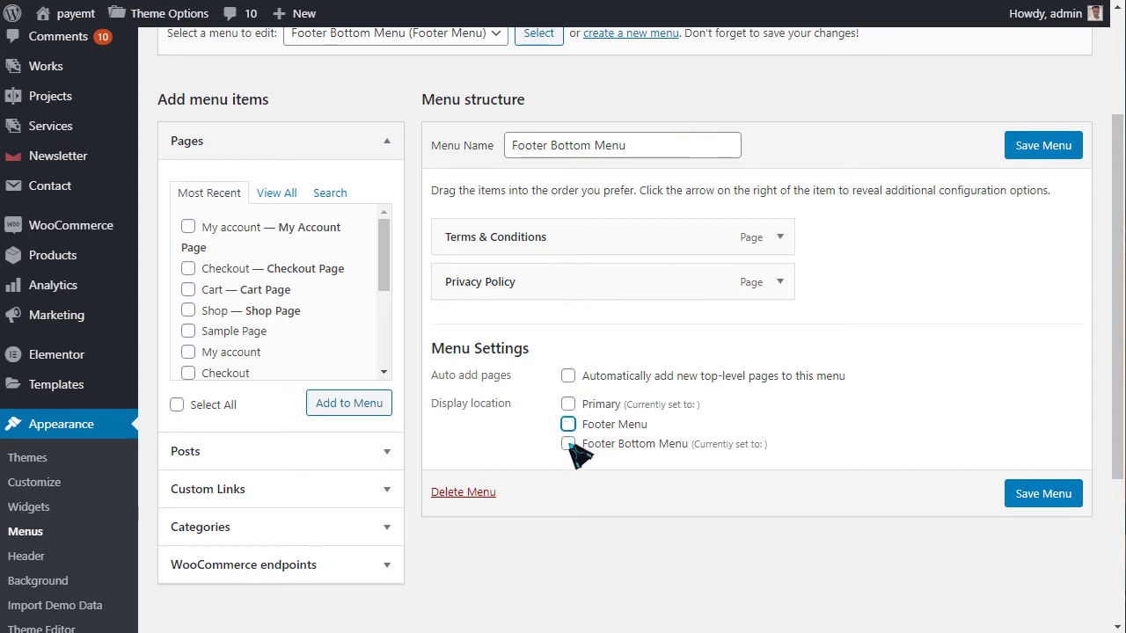
pyautogui.click(1038, 499)
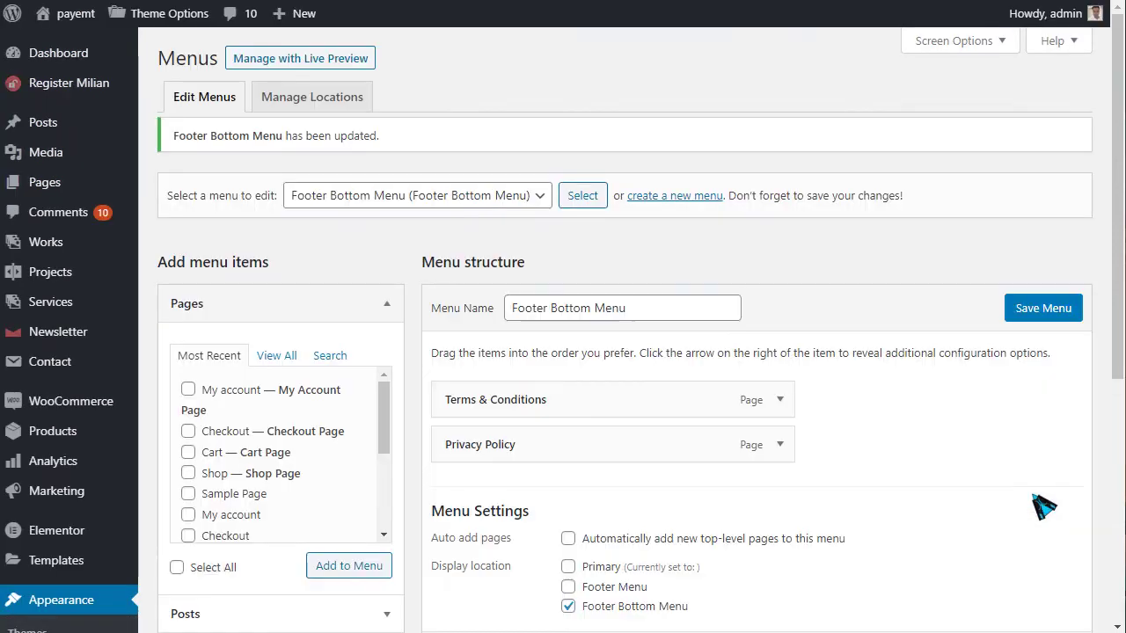
# Load the Footer Menu for editing, assign it to the Footer Menu display location and save it
pyautogui.click(447, 213)
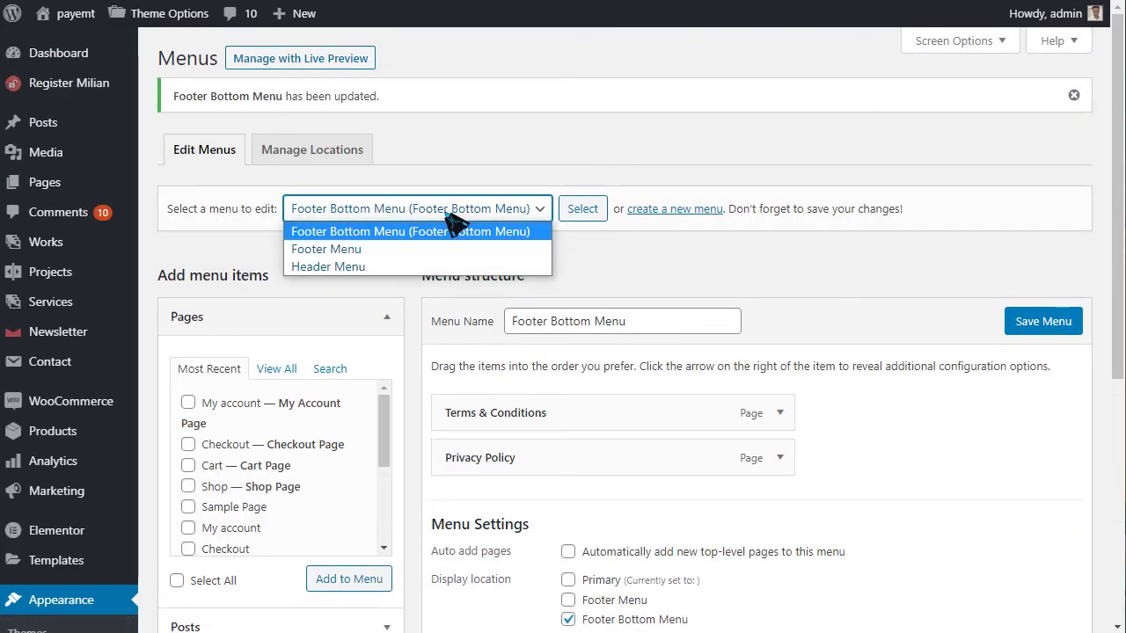
pyautogui.click(362, 253)
pyautogui.click(582, 213)
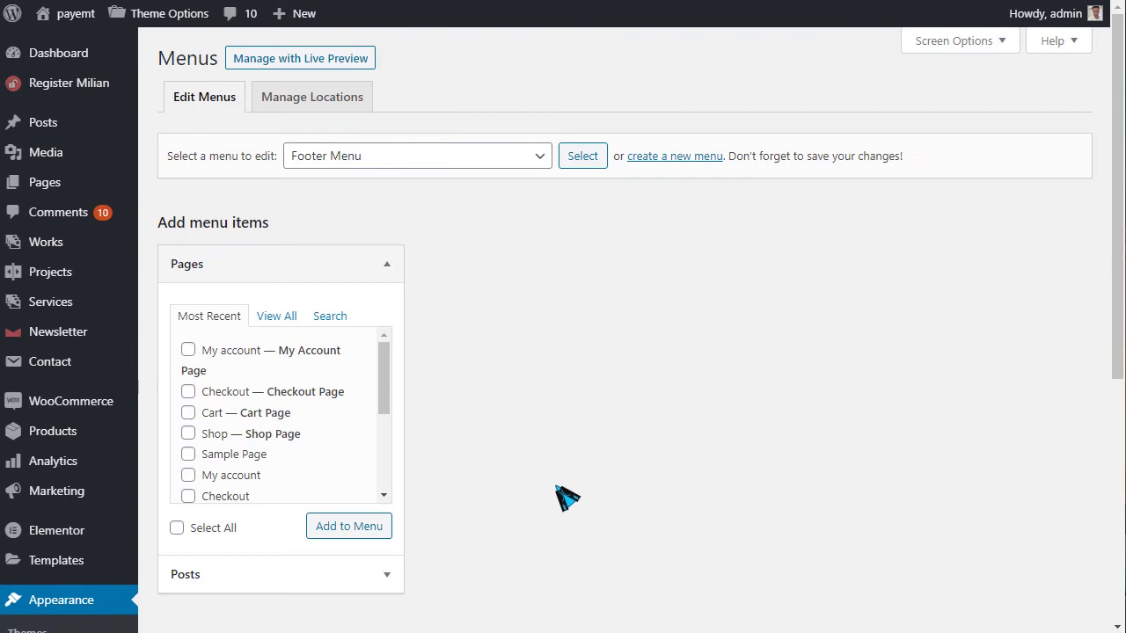
pyautogui.scroll(-2, 563, 475)
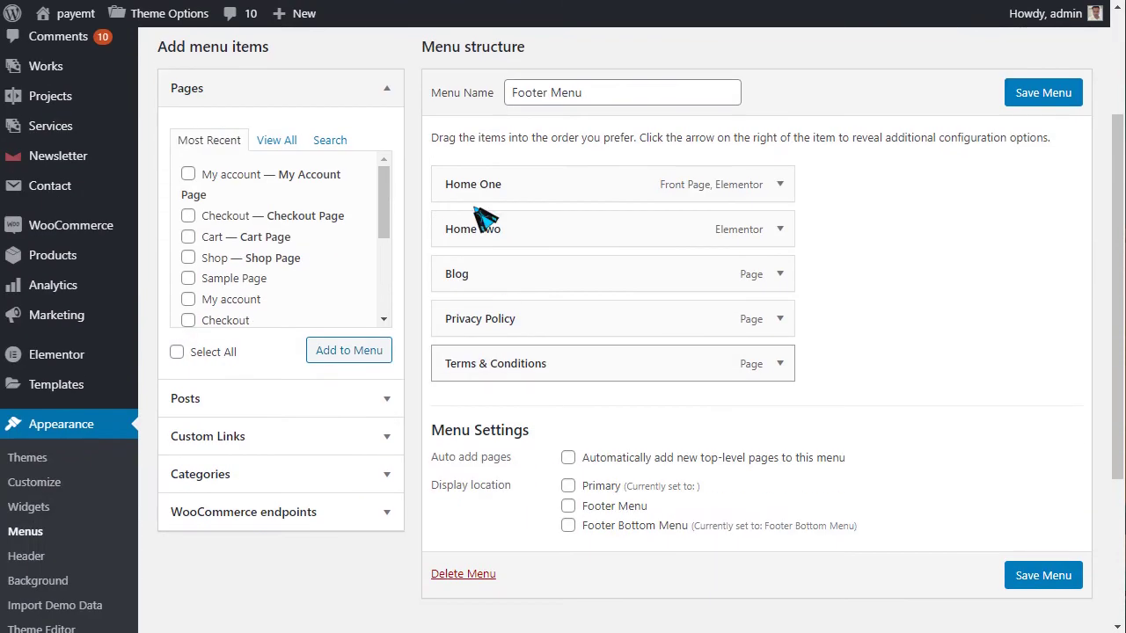
pyautogui.click(568, 506)
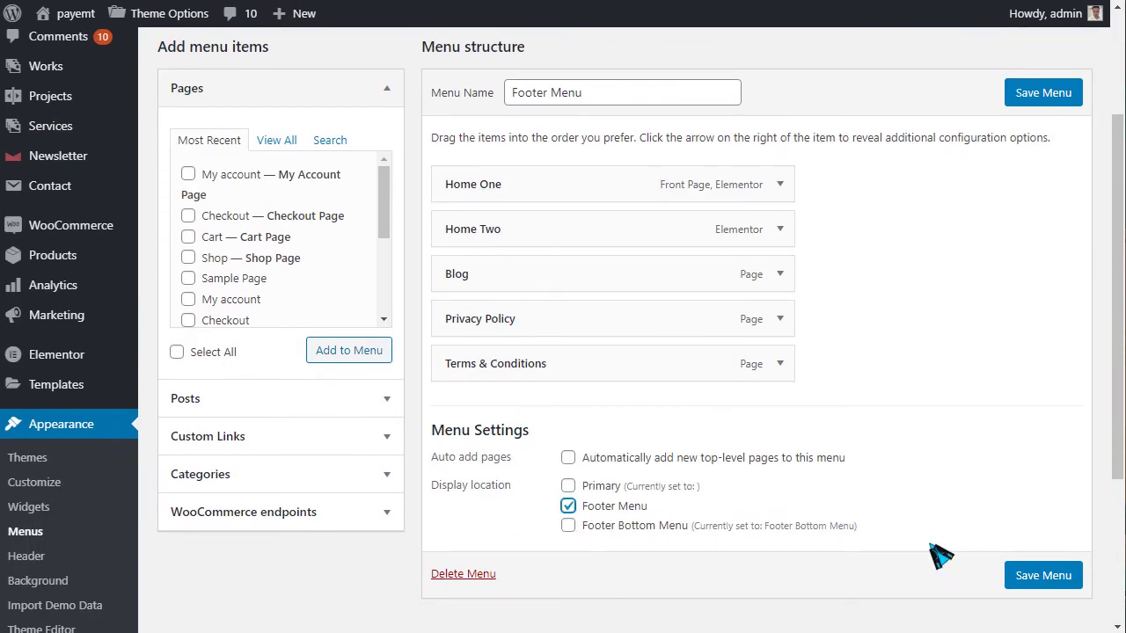
pyautogui.click(1019, 577)
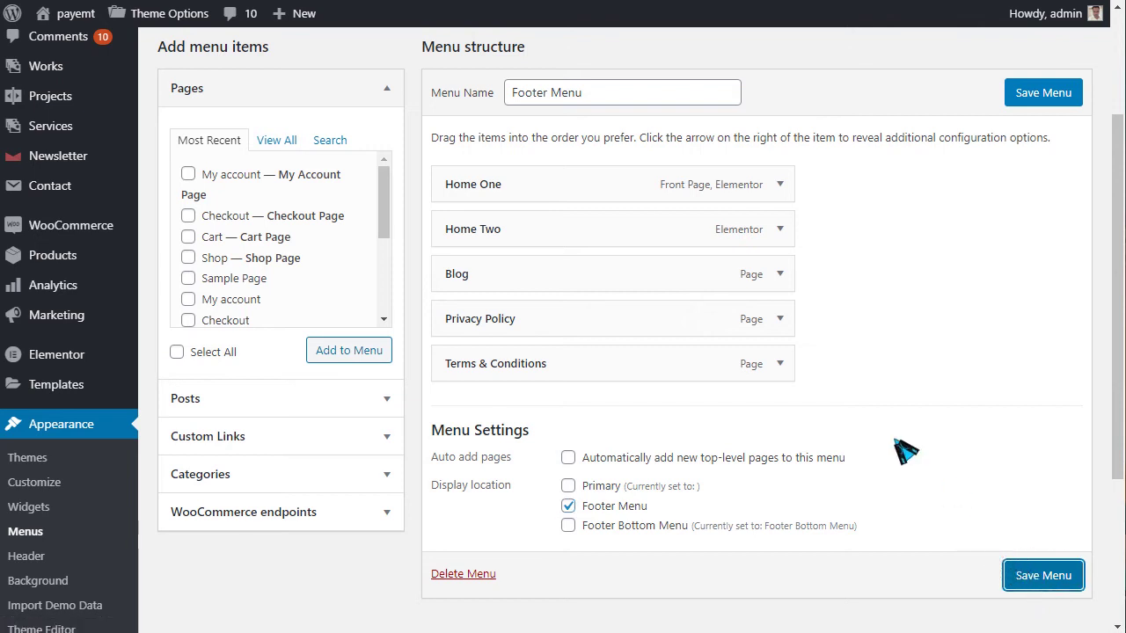
# Load the Header Menu, review its items, assign it to the Primary display location and save it
pyautogui.click(453, 202)
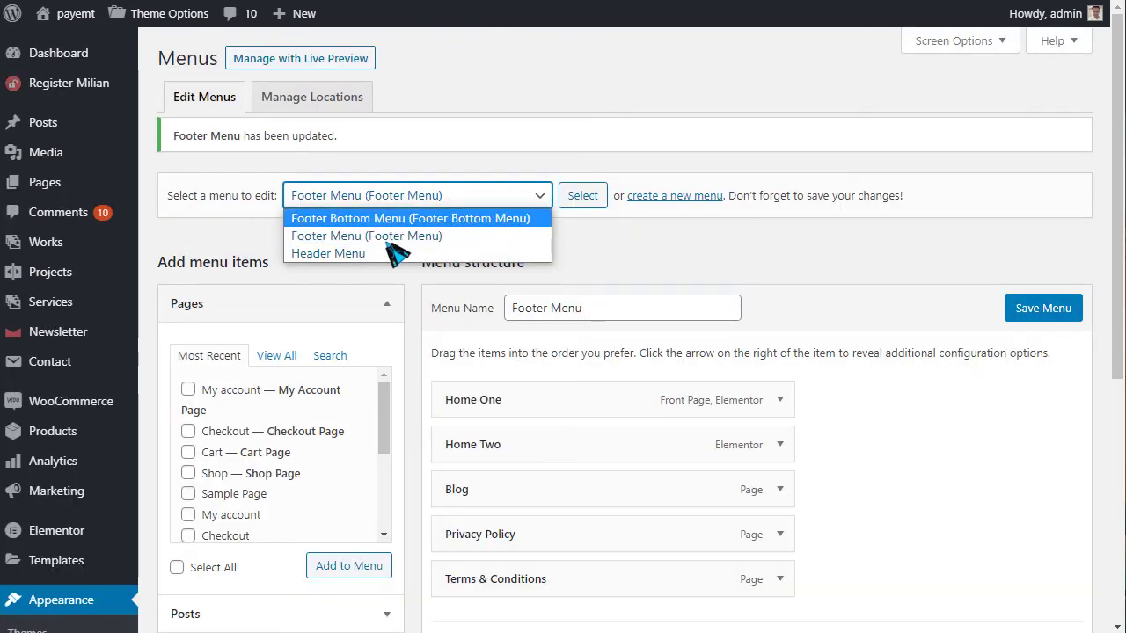
pyautogui.click(350, 270)
pyautogui.click(589, 212)
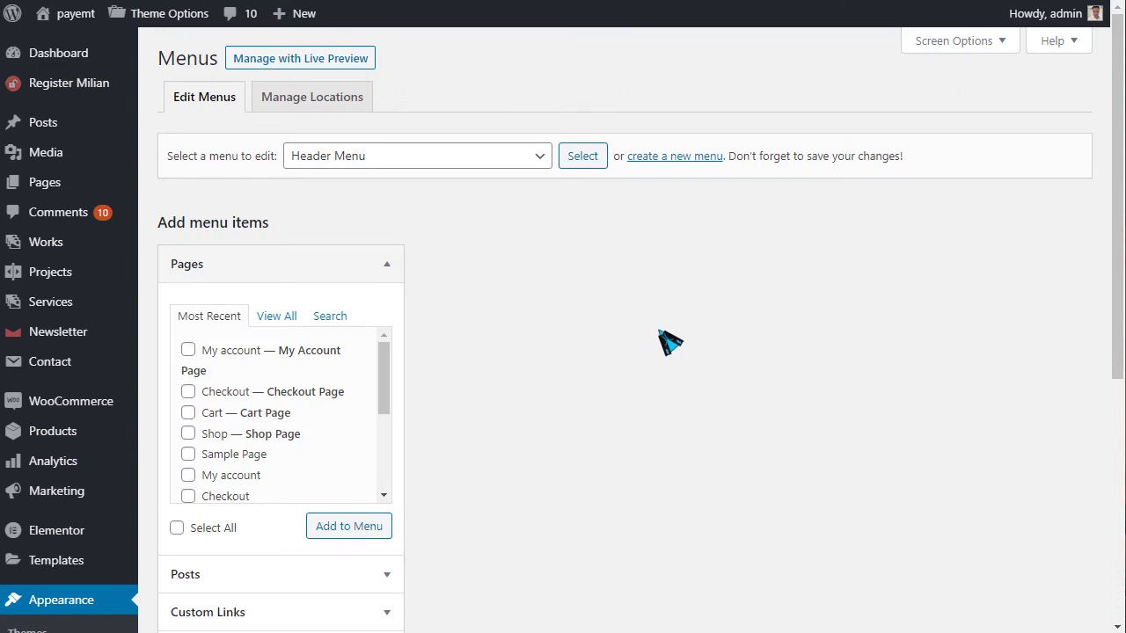
pyautogui.scroll(-5, 666, 340)
pyautogui.scroll(-2, 625, 424)
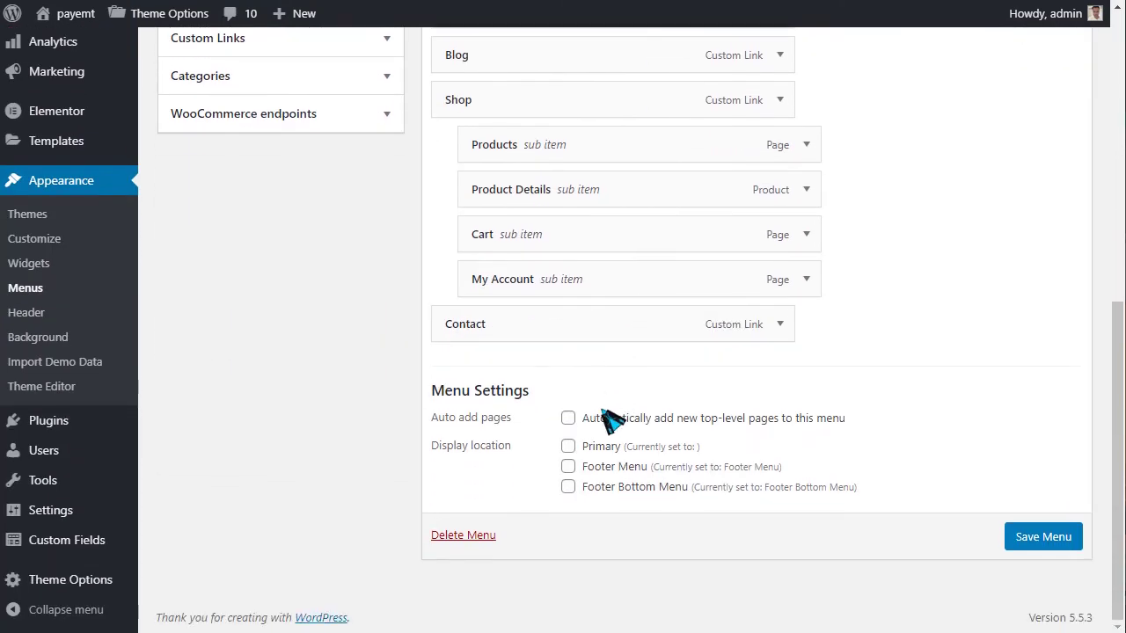
pyautogui.scroll(5, 576, 450)
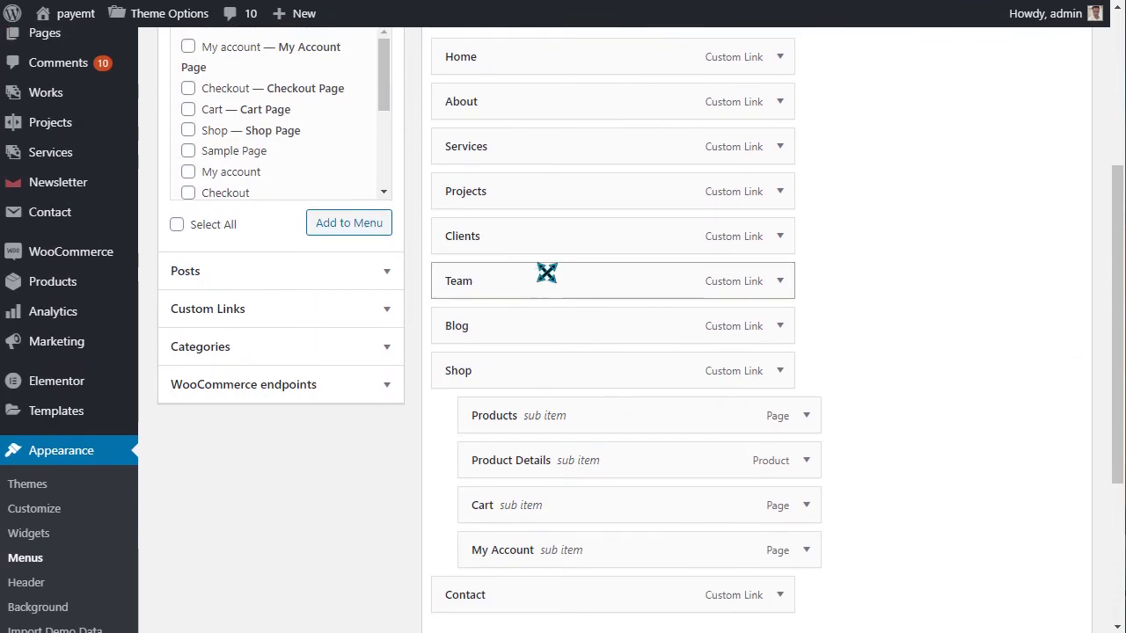
pyautogui.scroll(1, 546, 268)
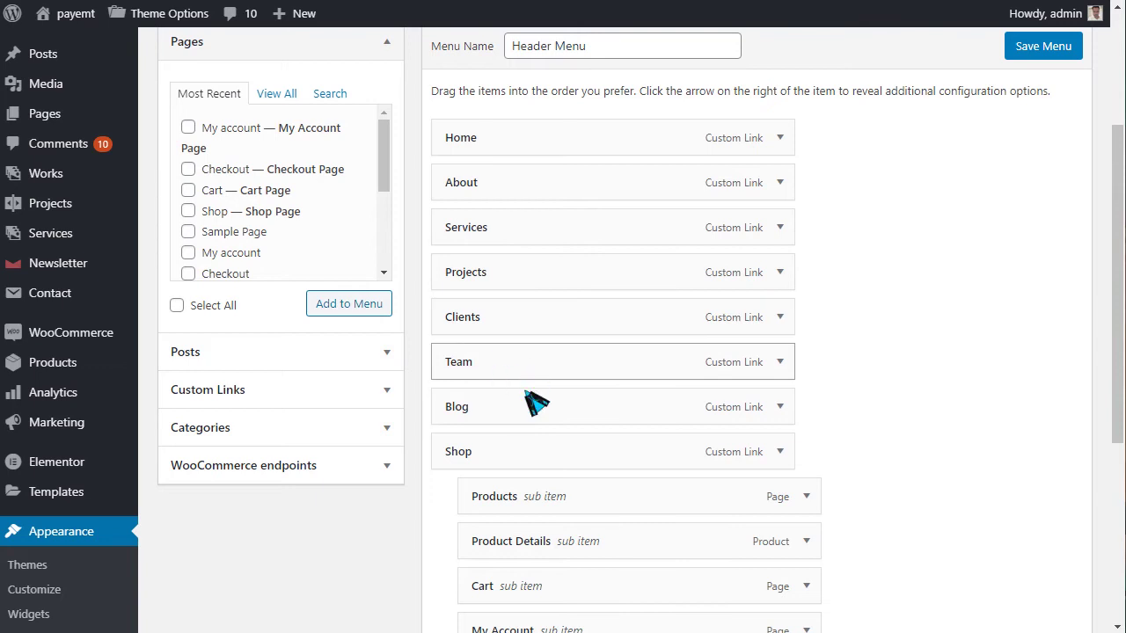
pyautogui.scroll(-2, 528, 423)
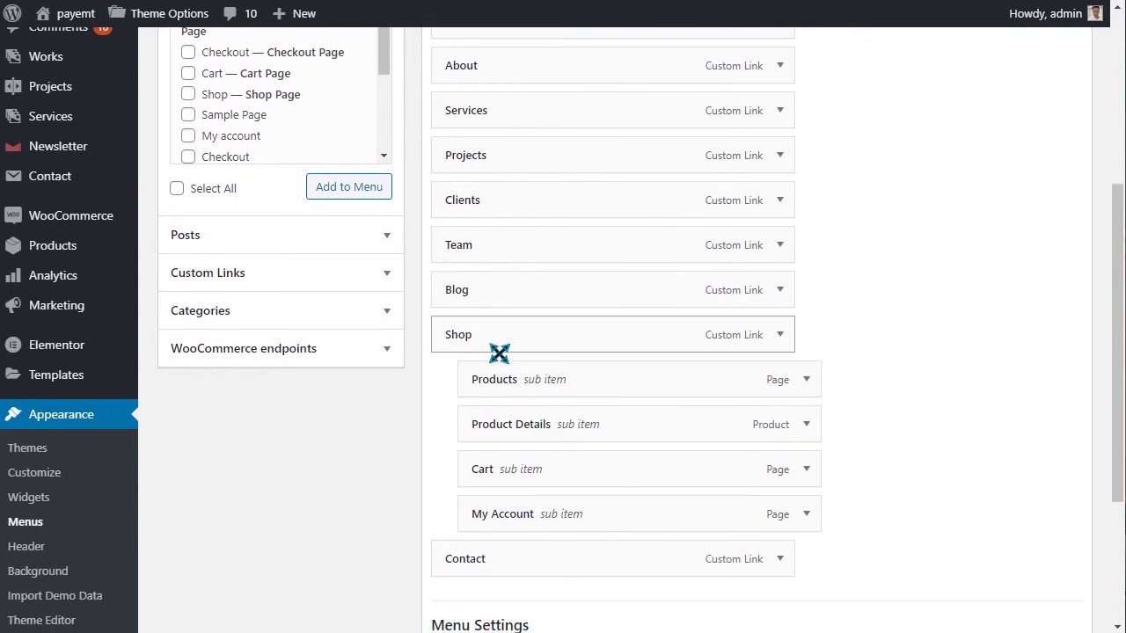
pyautogui.scroll(-2, 563, 448)
pyautogui.scroll(-1, 704, 545)
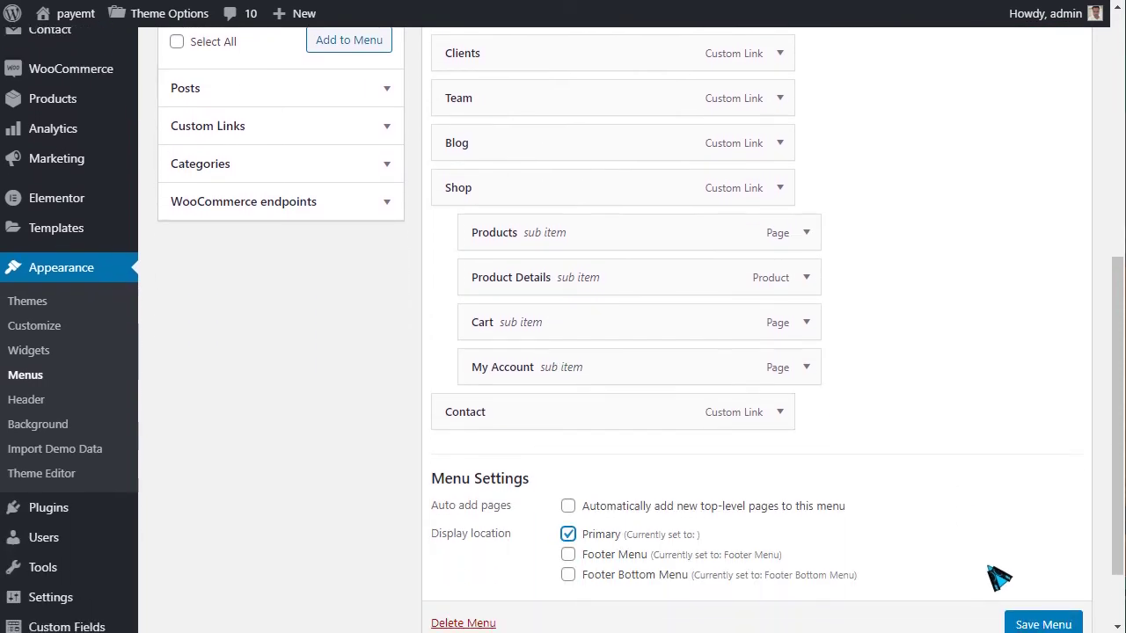
pyautogui.click(1047, 625)
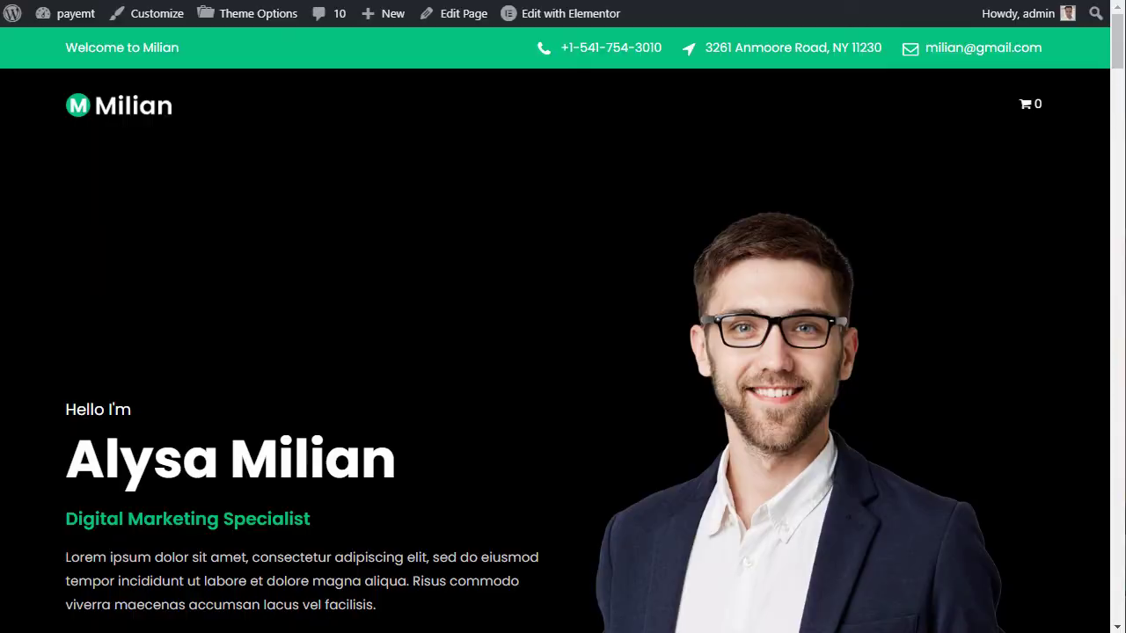
# Reload the live homepage and check the navigation menu in the site header
pyautogui.click(83, 3)
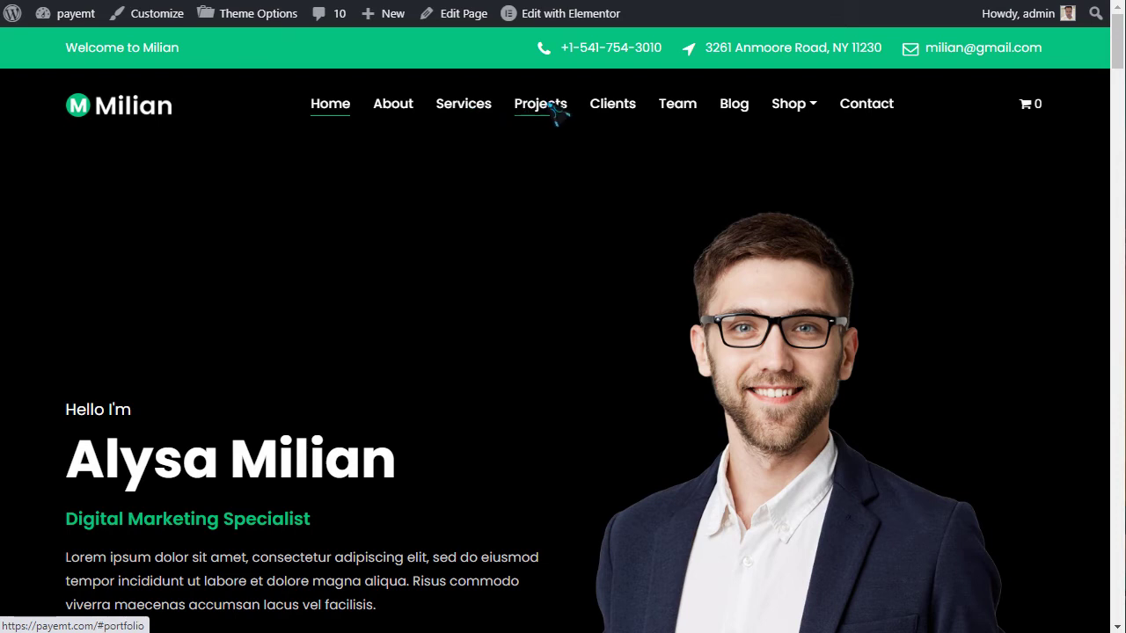
pyautogui.moveTo(805, 104)
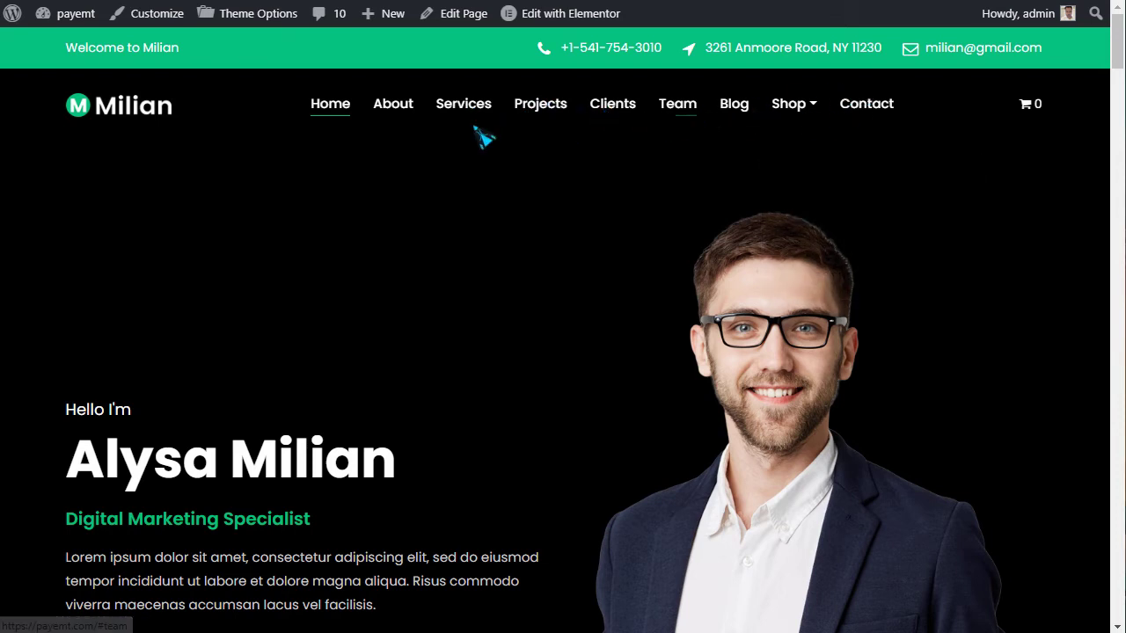
# Test the live homepage's header links from About through Contact, check the Shop submenu, and return to the page top
pyautogui.click(397, 119)
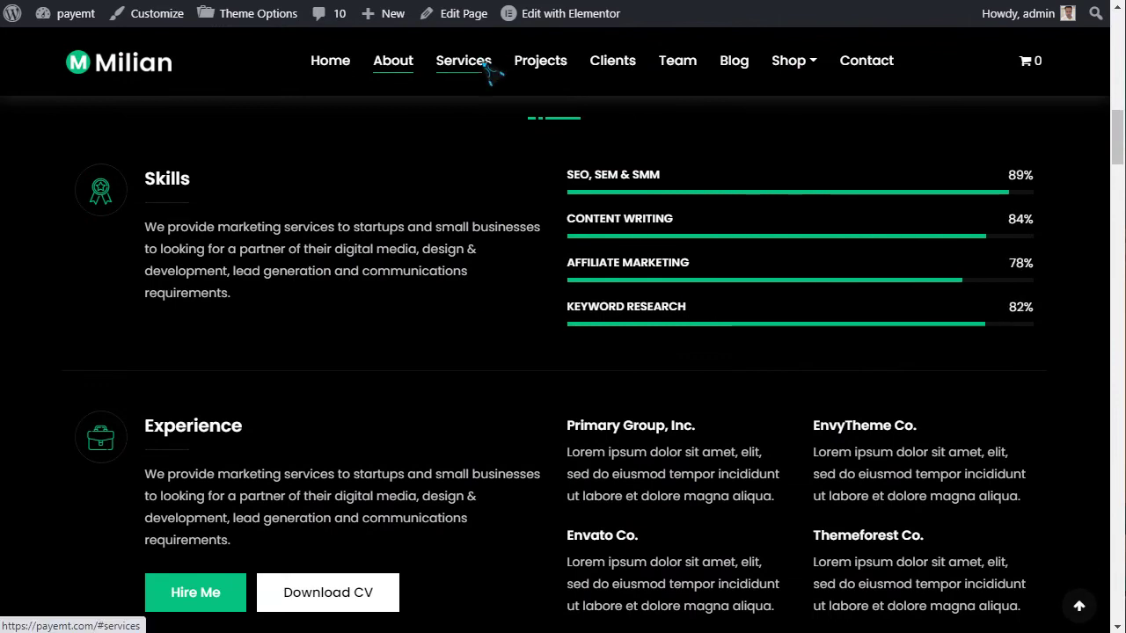
pyautogui.click(482, 68)
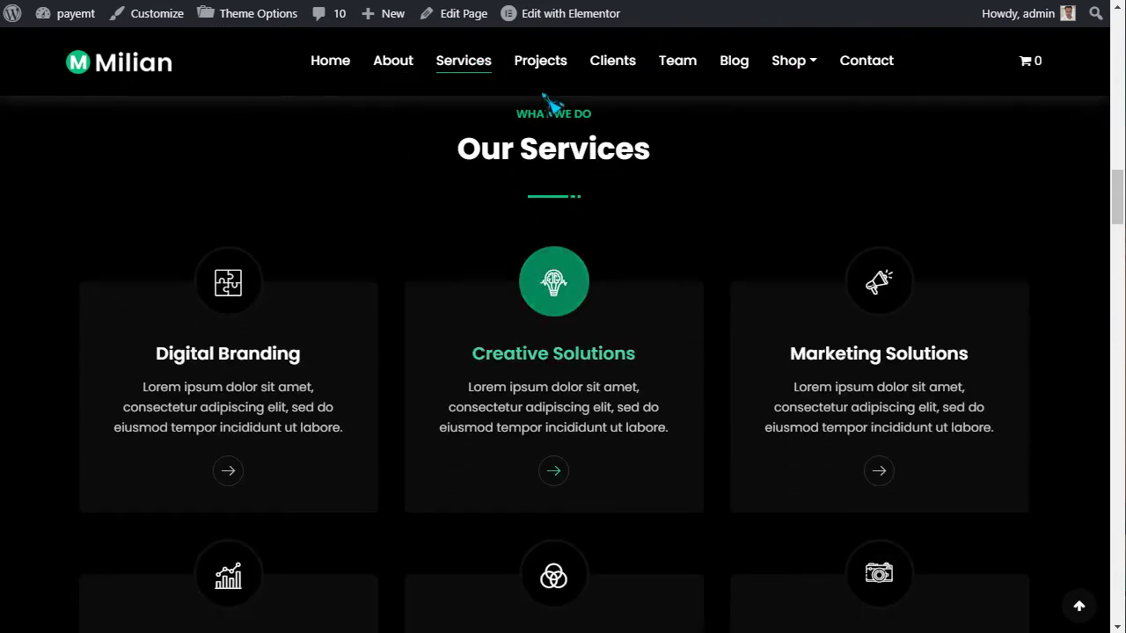
pyautogui.click(540, 70)
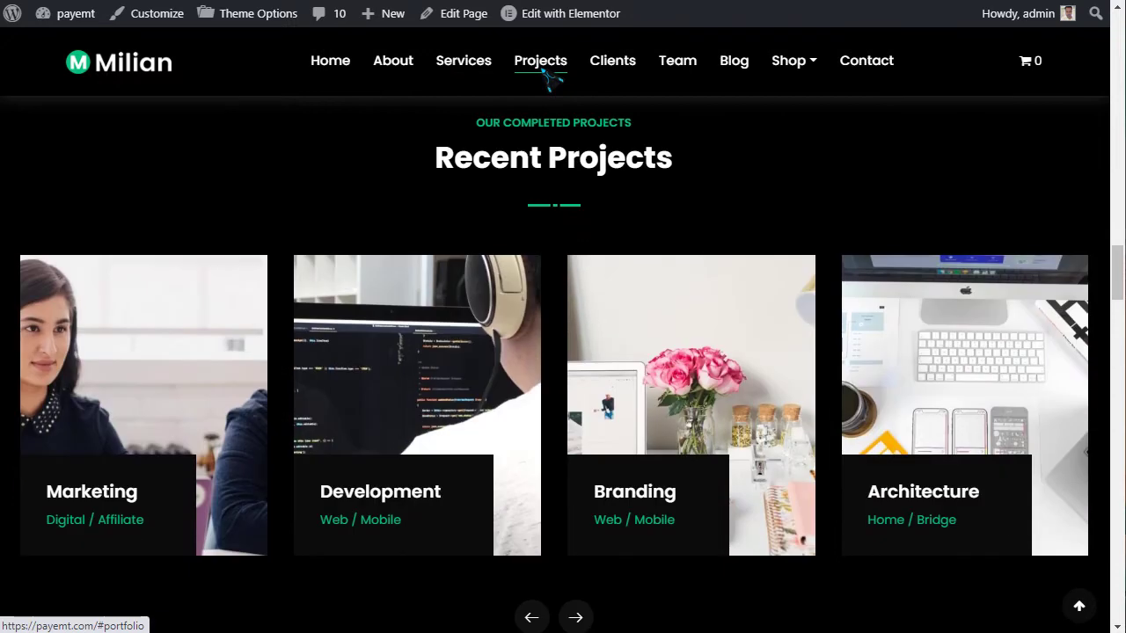
pyautogui.click(621, 75)
pyautogui.click(678, 76)
pyautogui.click(732, 74)
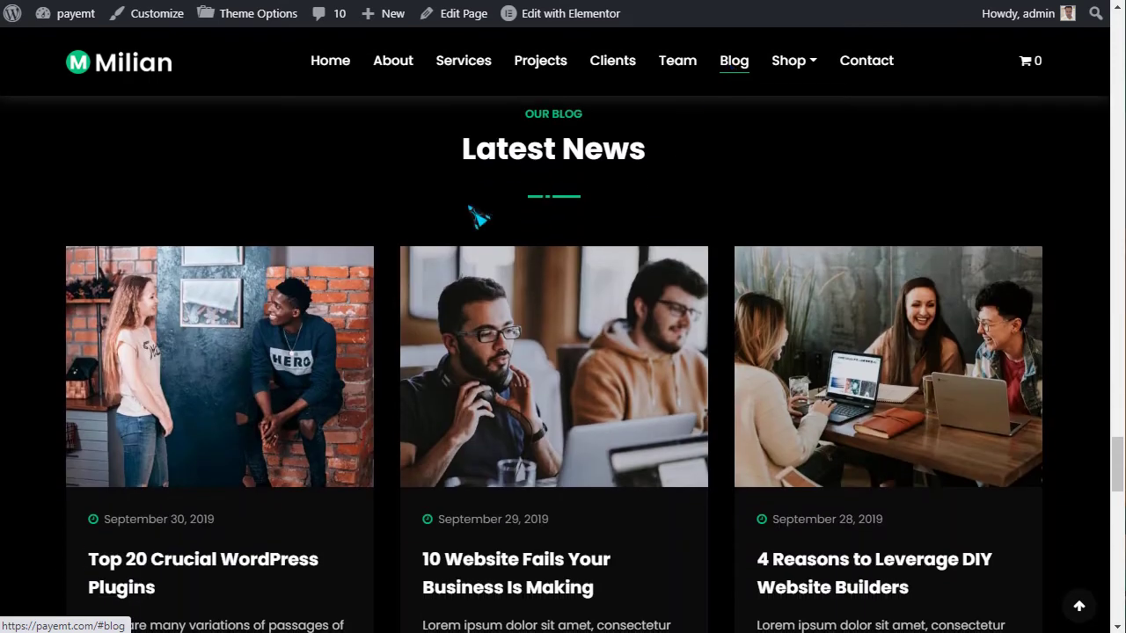
pyautogui.moveTo(792, 83)
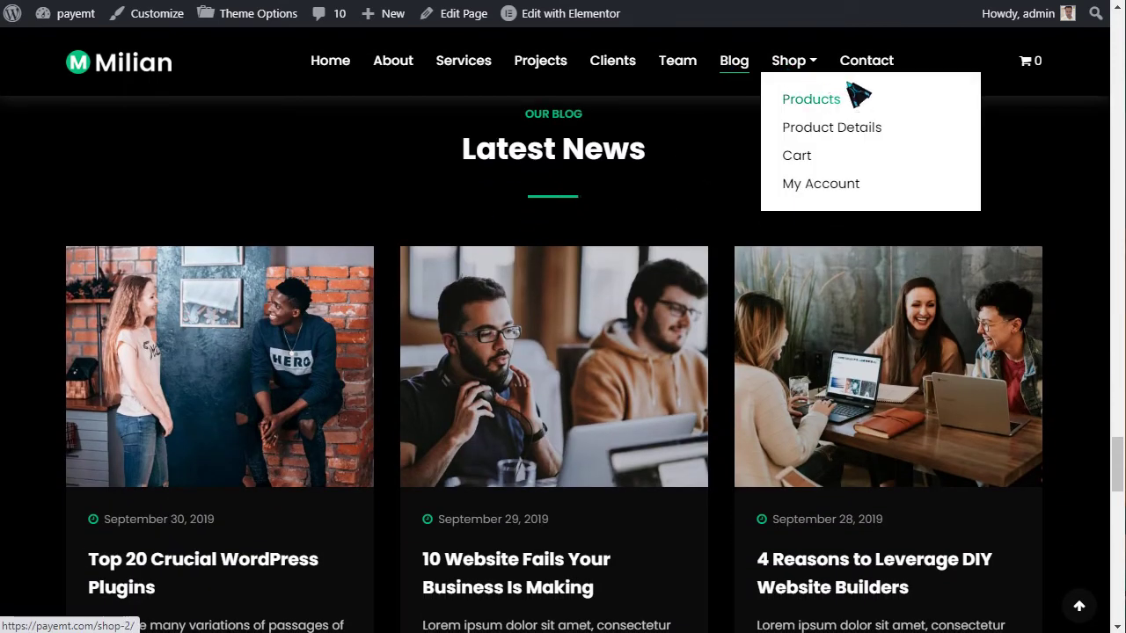
pyautogui.click(873, 69)
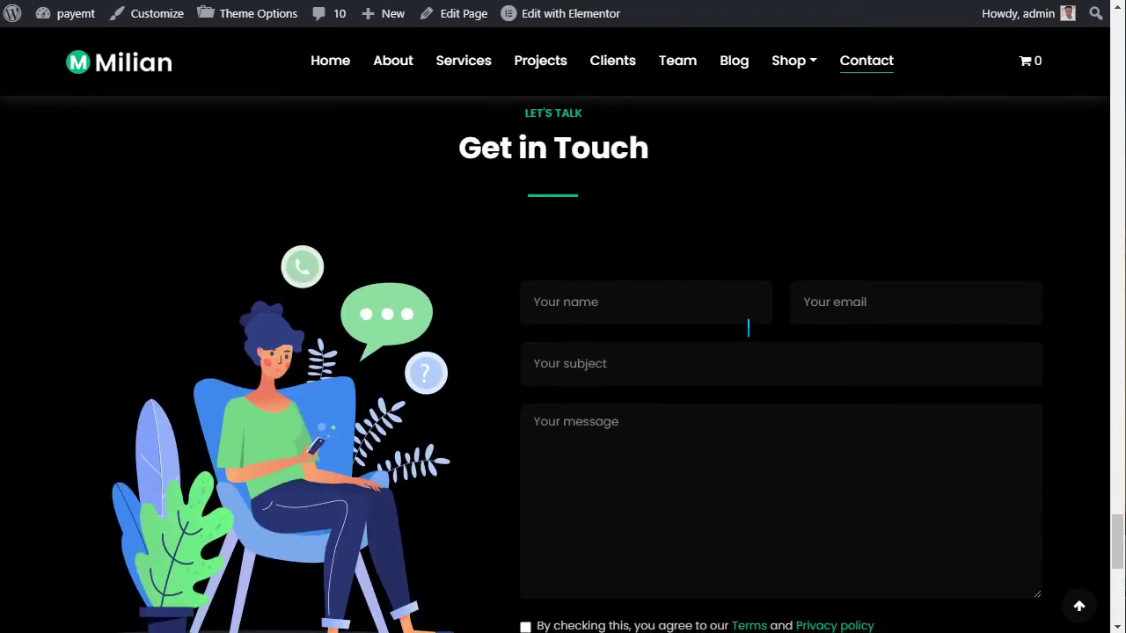
pyautogui.scroll(-3, 748, 327)
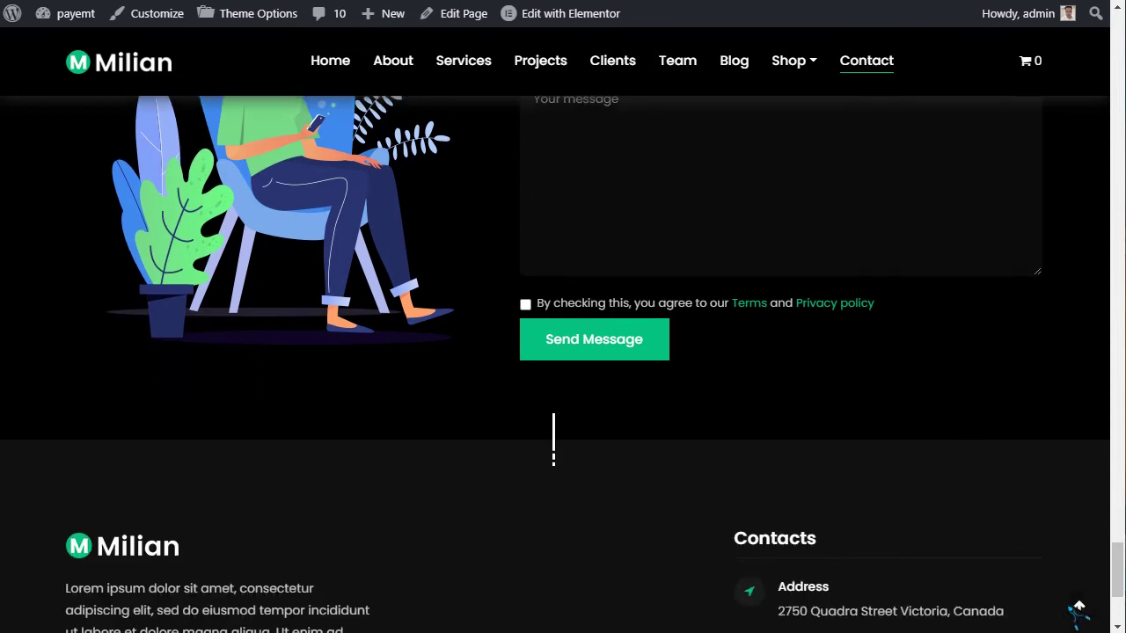
pyautogui.click(1075, 608)
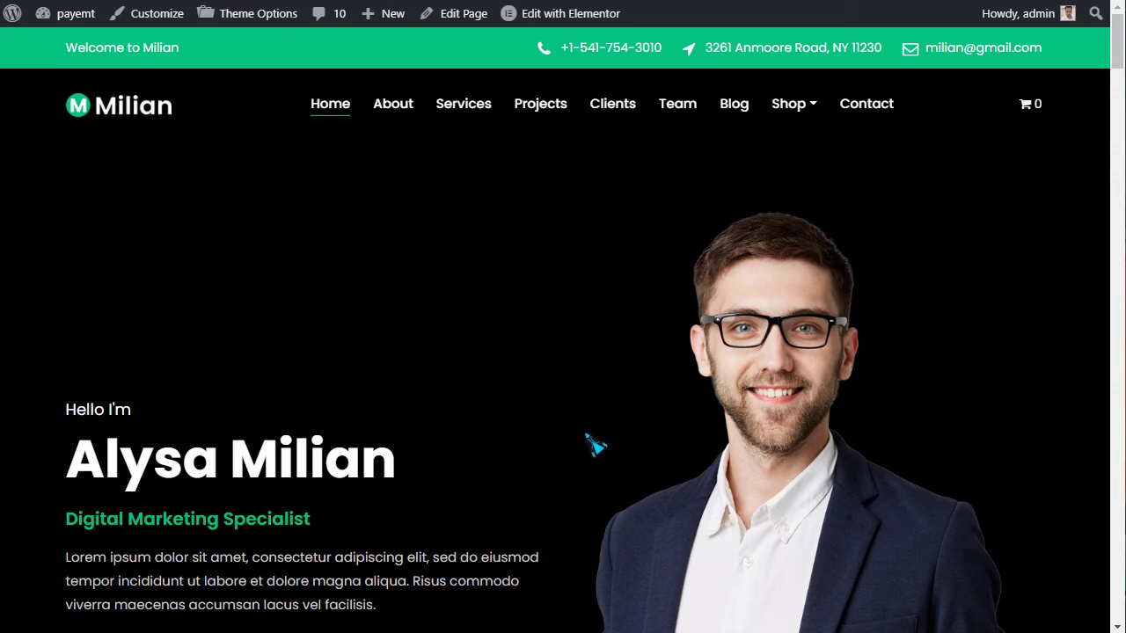
# Return to the WordPress admin and open the theme Customizer in a new browser tab
pyautogui.hotkey('ctrl', 'Tab')
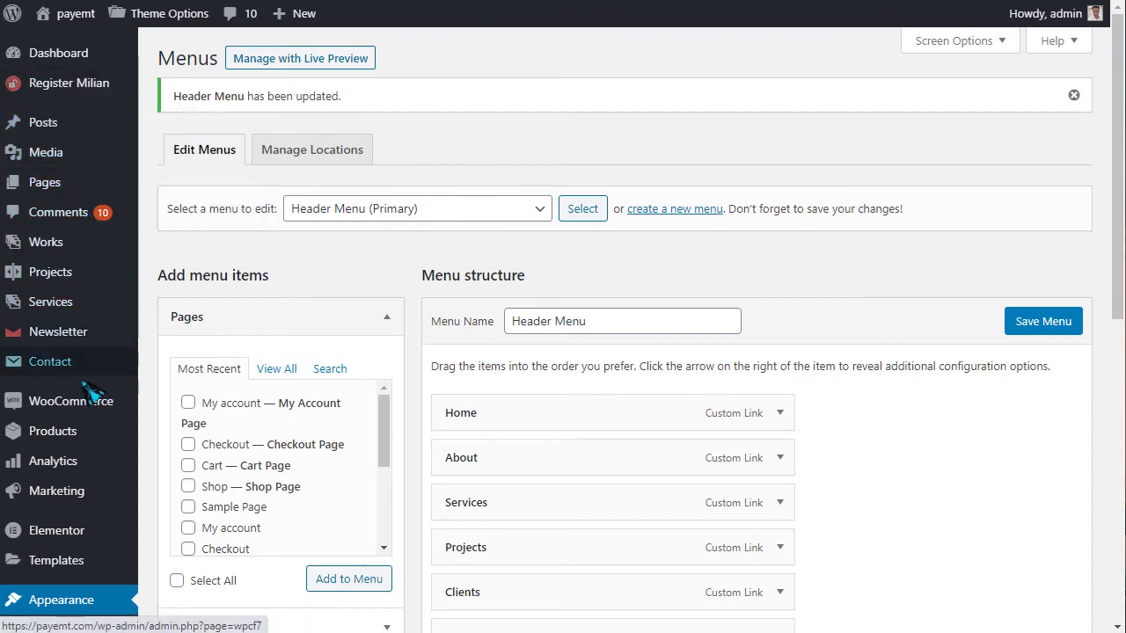
pyautogui.scroll(-2, 97, 497)
pyautogui.scroll(-3, 101, 480)
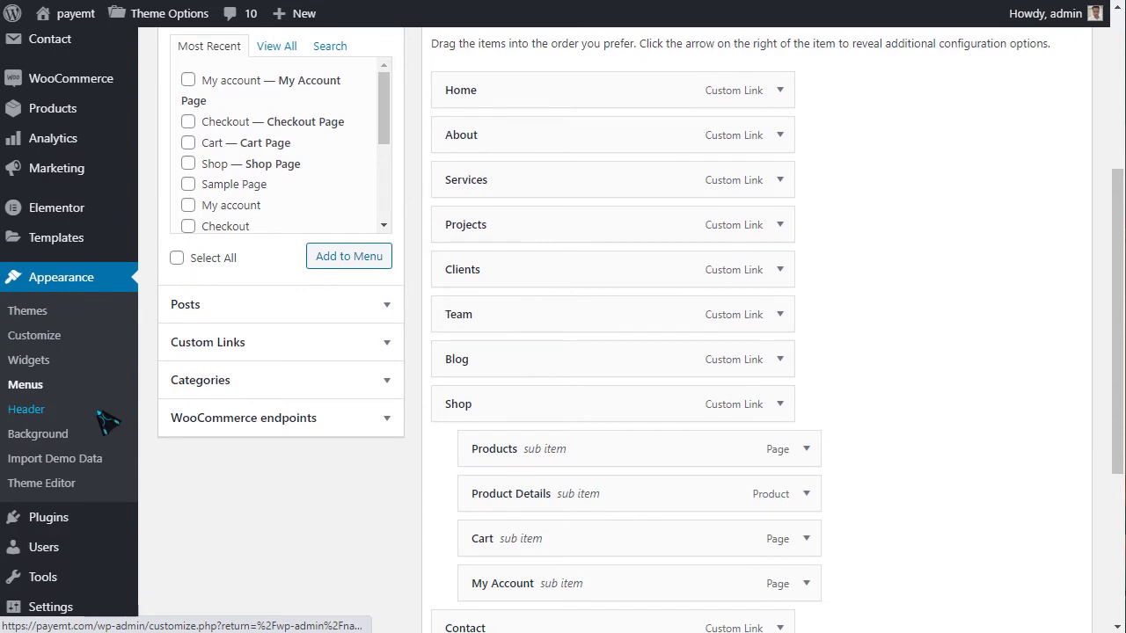
pyautogui.rightClick(37, 344)
pyautogui.click(93, 359)
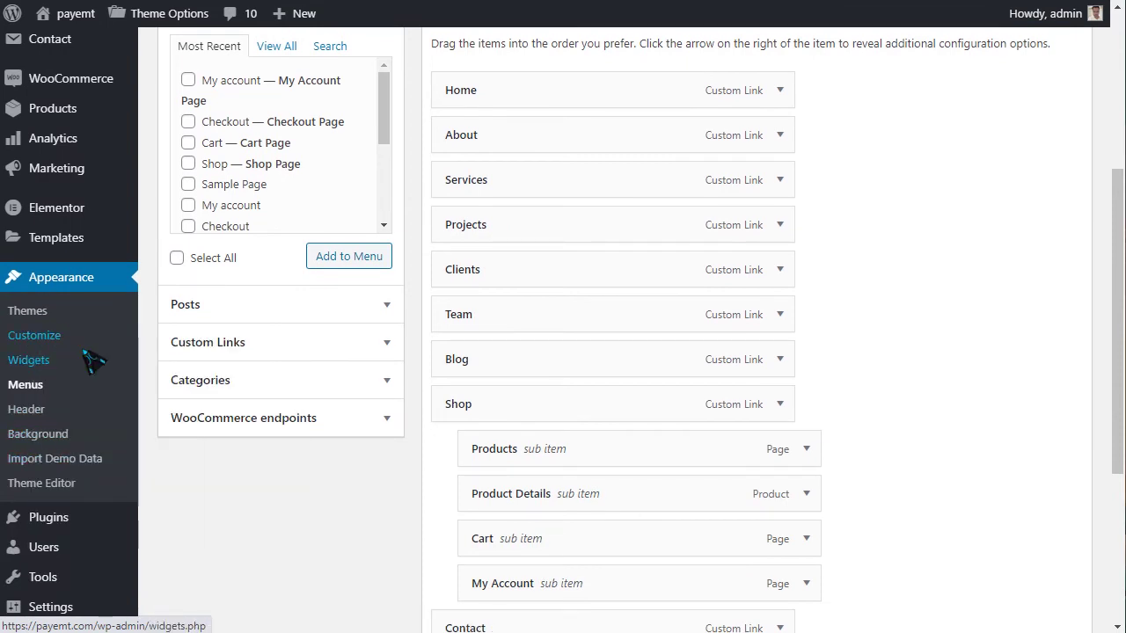
# Open the installed plugins list and review the entries around Advanced Custom Fields PRO
pyautogui.scroll(-1, 123, 519)
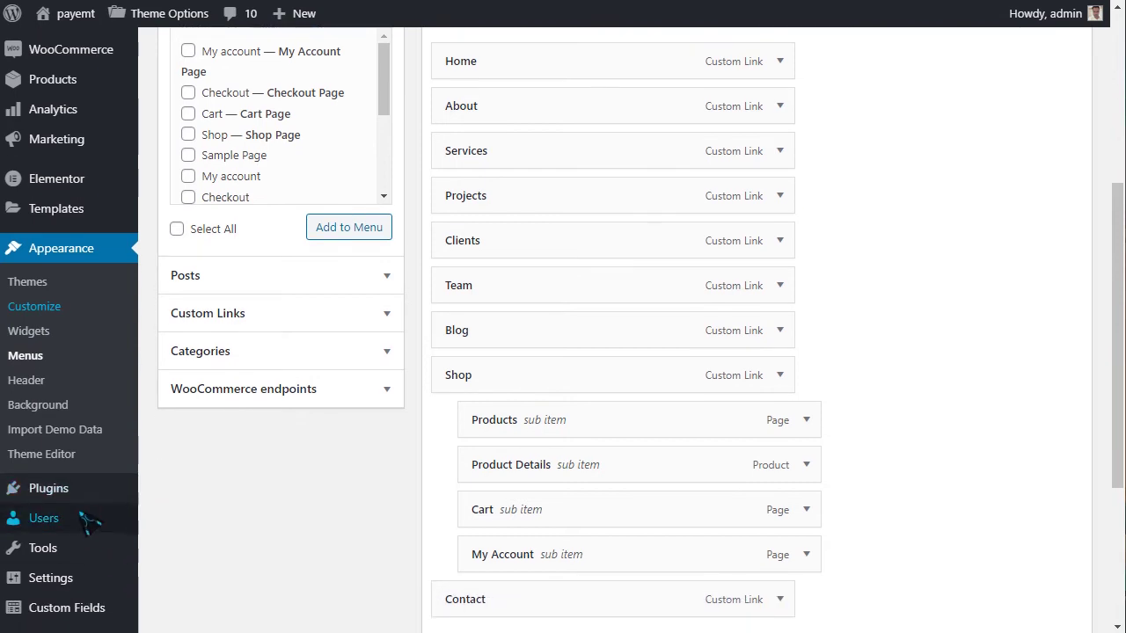
pyautogui.click(74, 500)
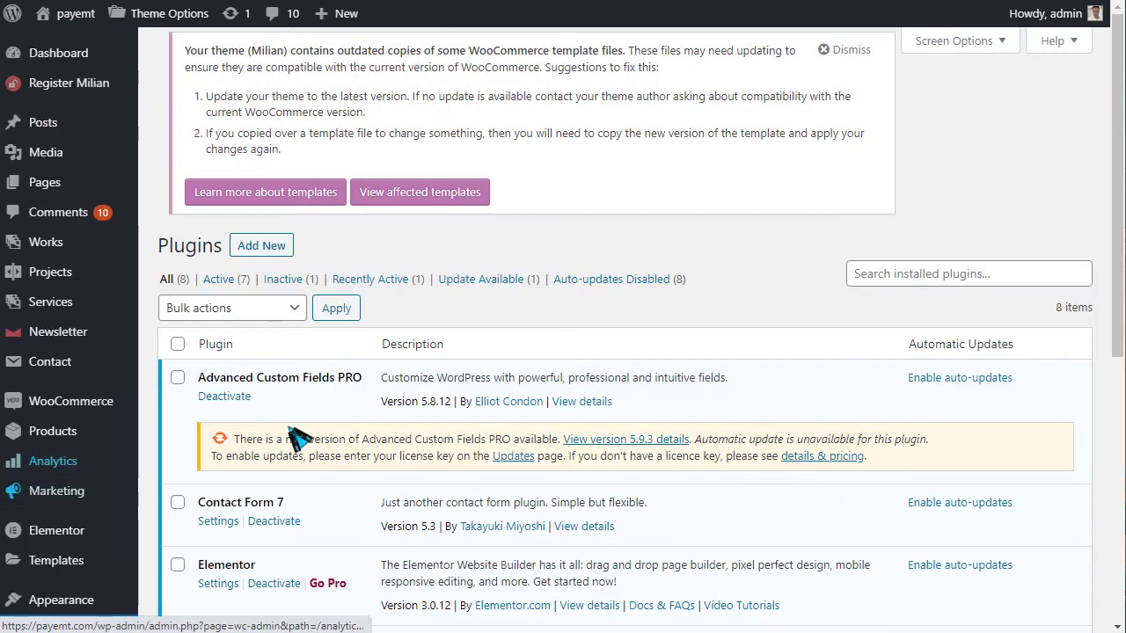
pyautogui.scroll(-4, 374, 387)
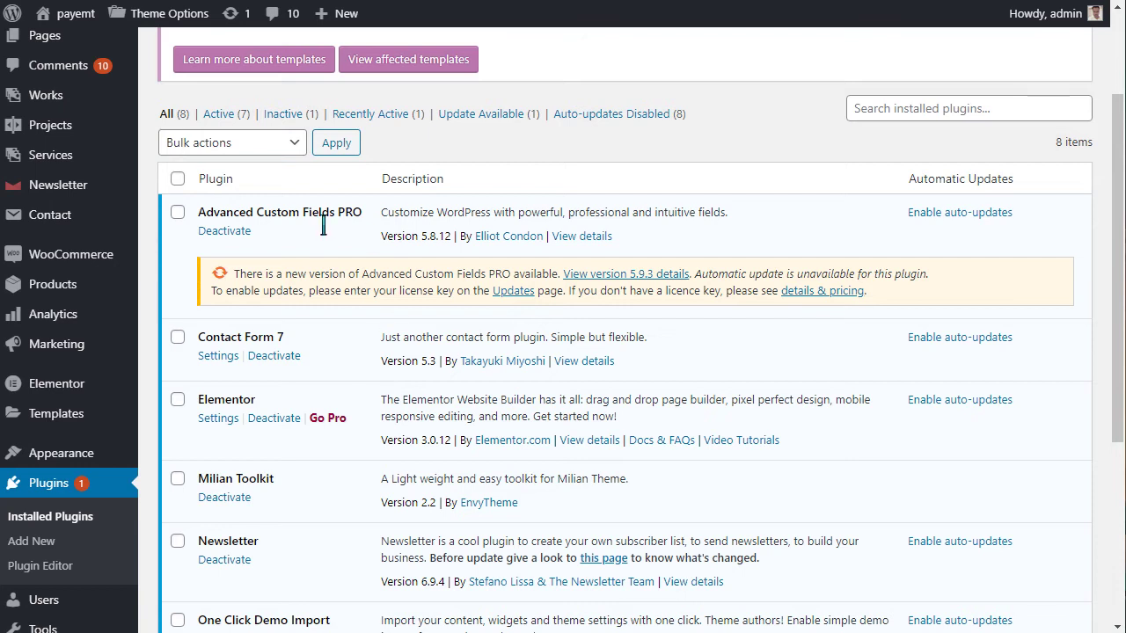
pyautogui.scroll(-2, 369, 271)
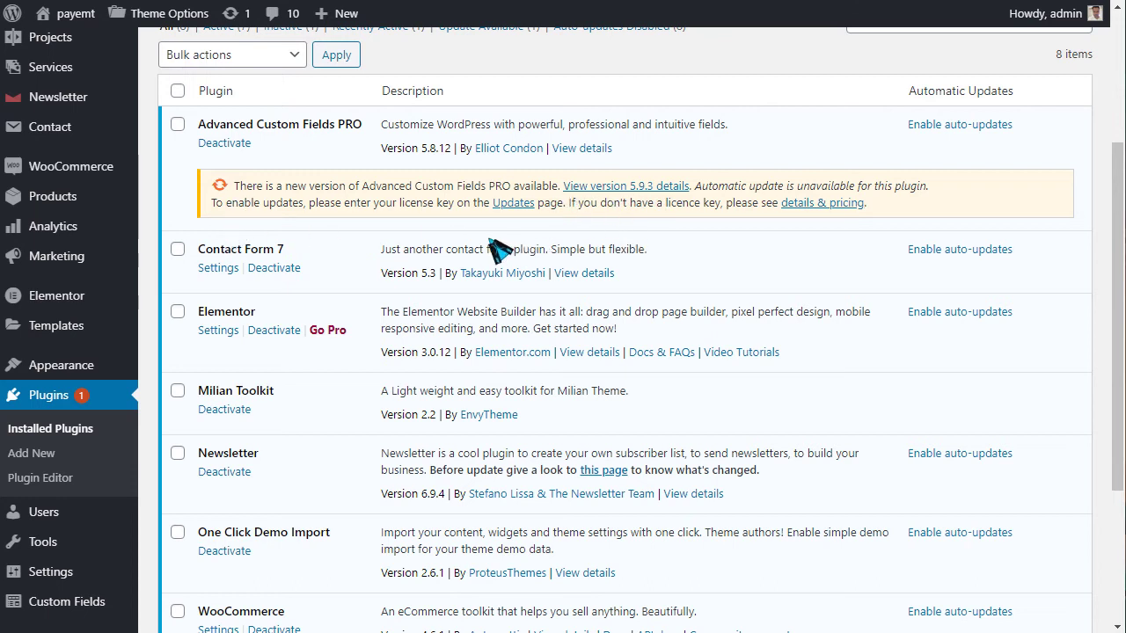
# Inspect the Advanced Custom Fields PRO license and update information, and return to the installed plugins list
pyautogui.click(515, 205)
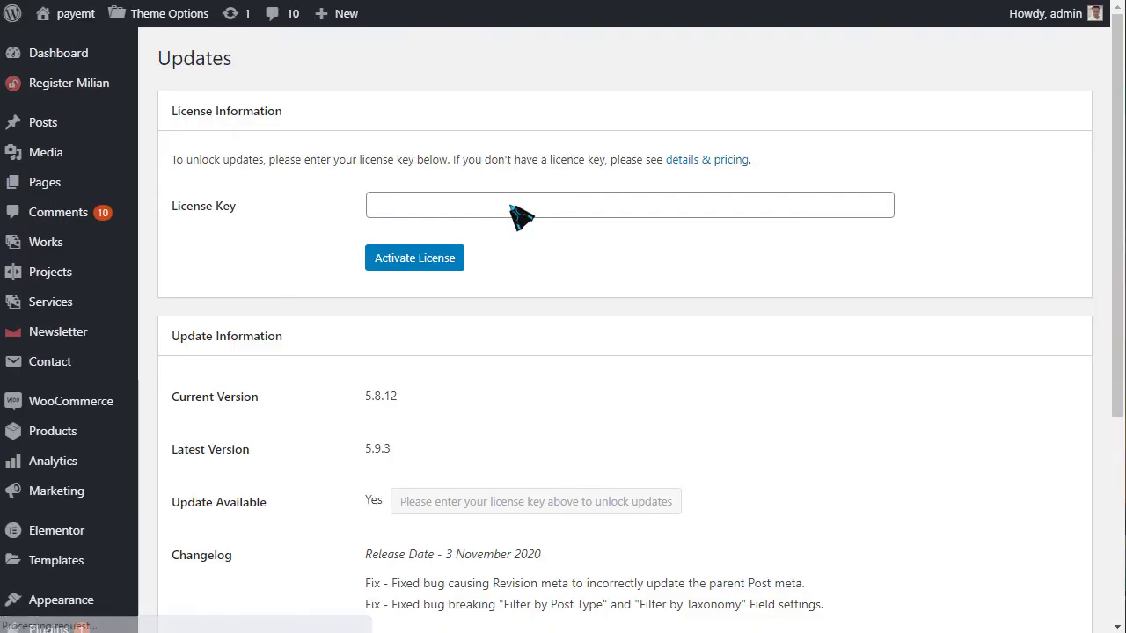
pyautogui.scroll(-2, 497, 264)
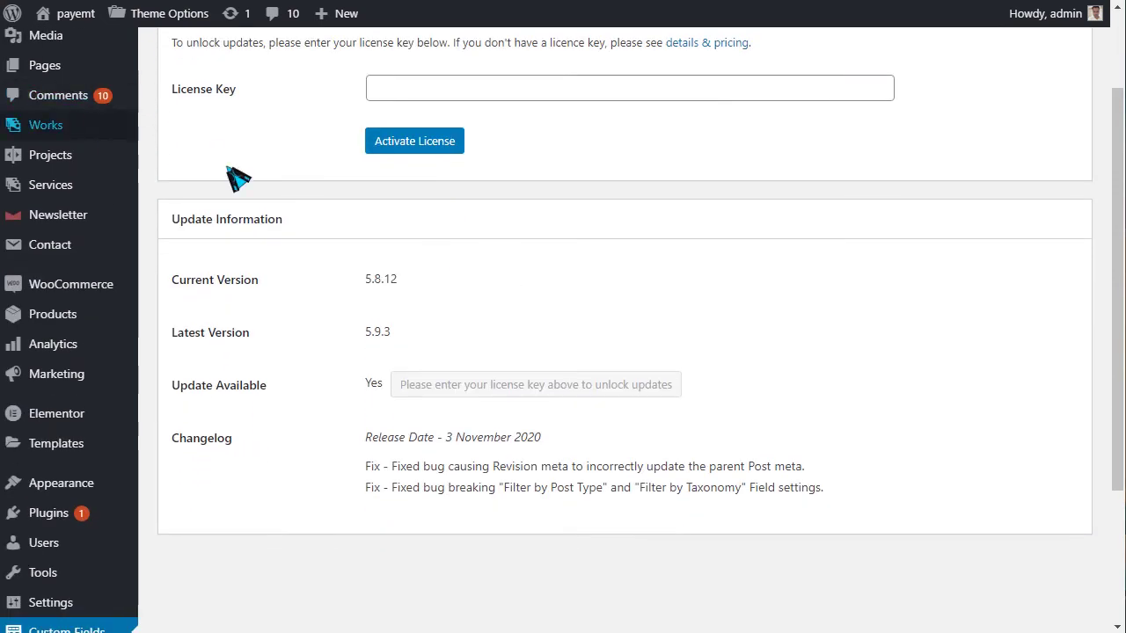
pyautogui.hotkey('alt', 'Left')
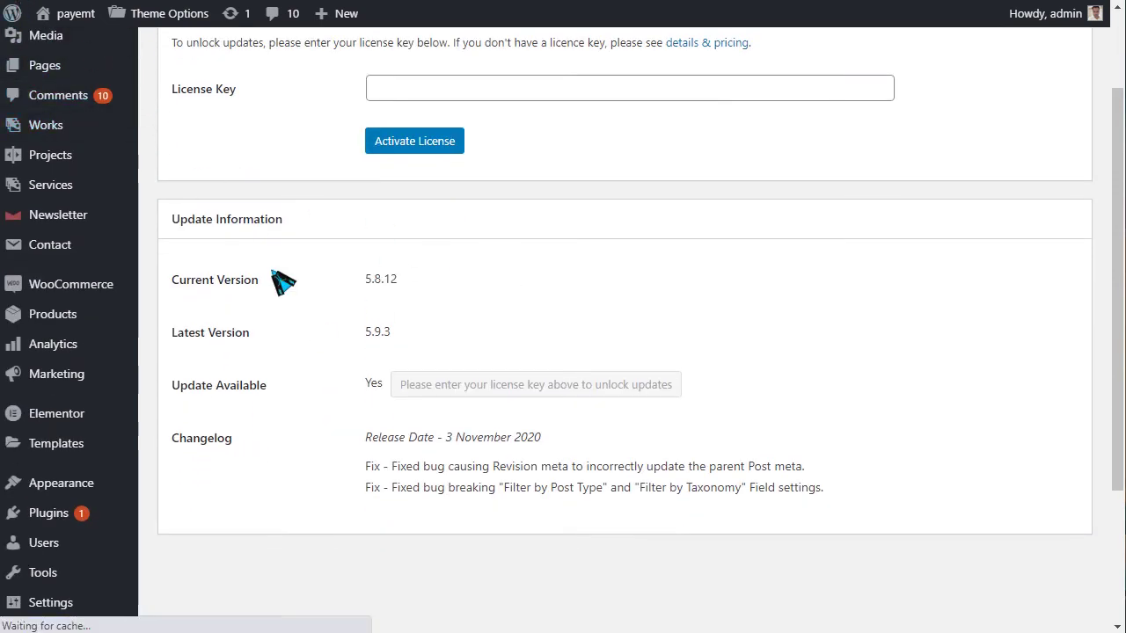
# Review the remaining installed plugins and mark One Click Demo Import in the list
pyautogui.scroll(-1, 295, 283)
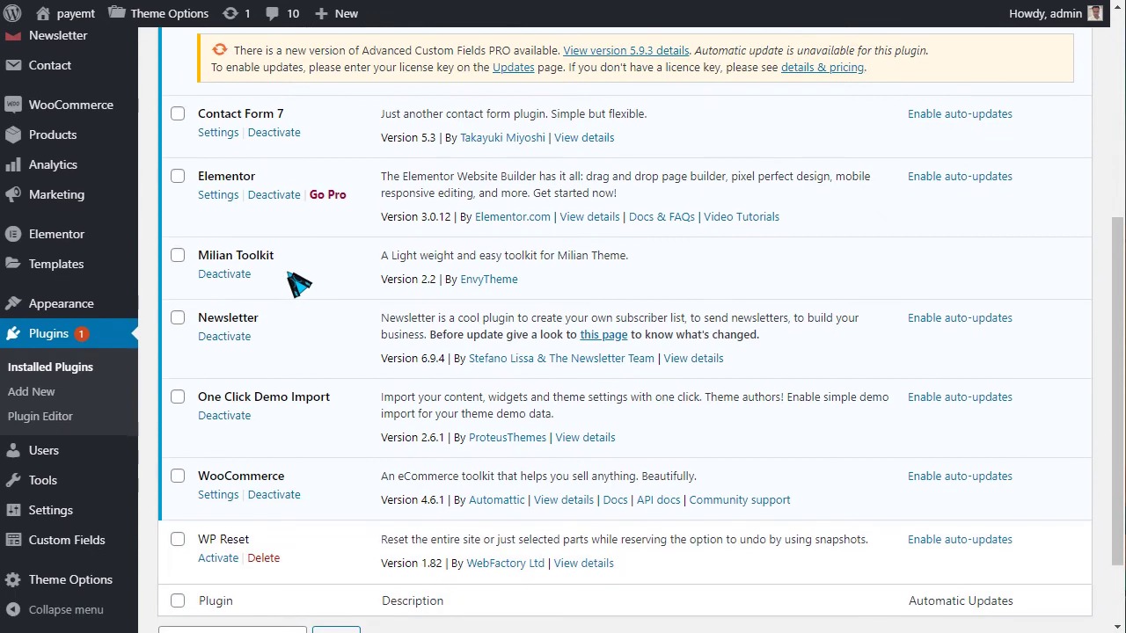
pyautogui.scroll(-2, 304, 281)
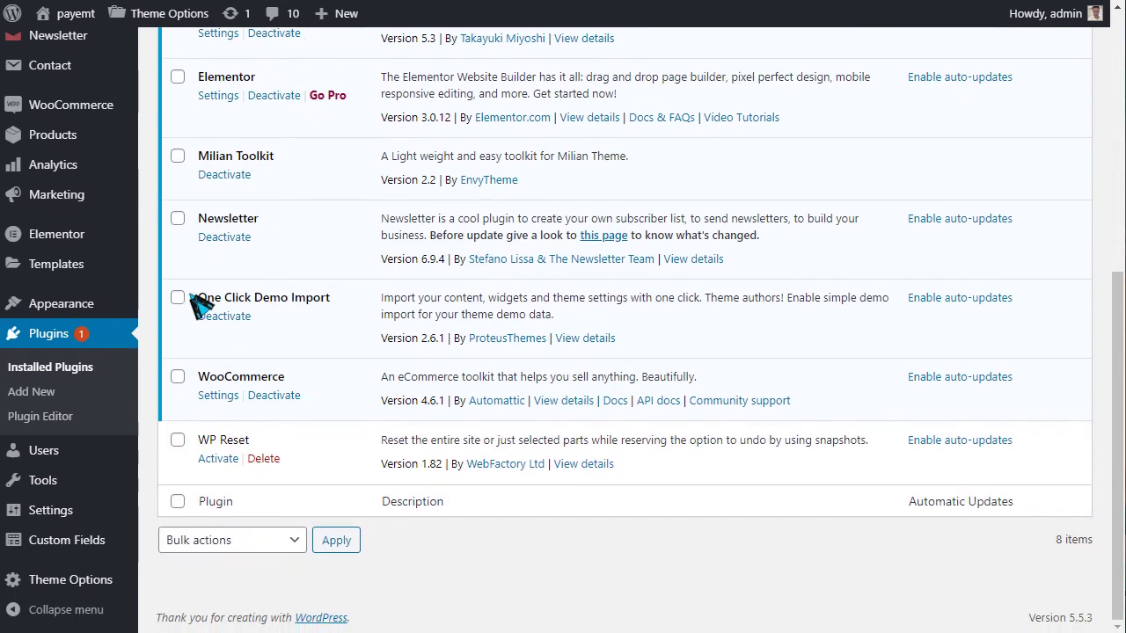
pyautogui.click(178, 298)
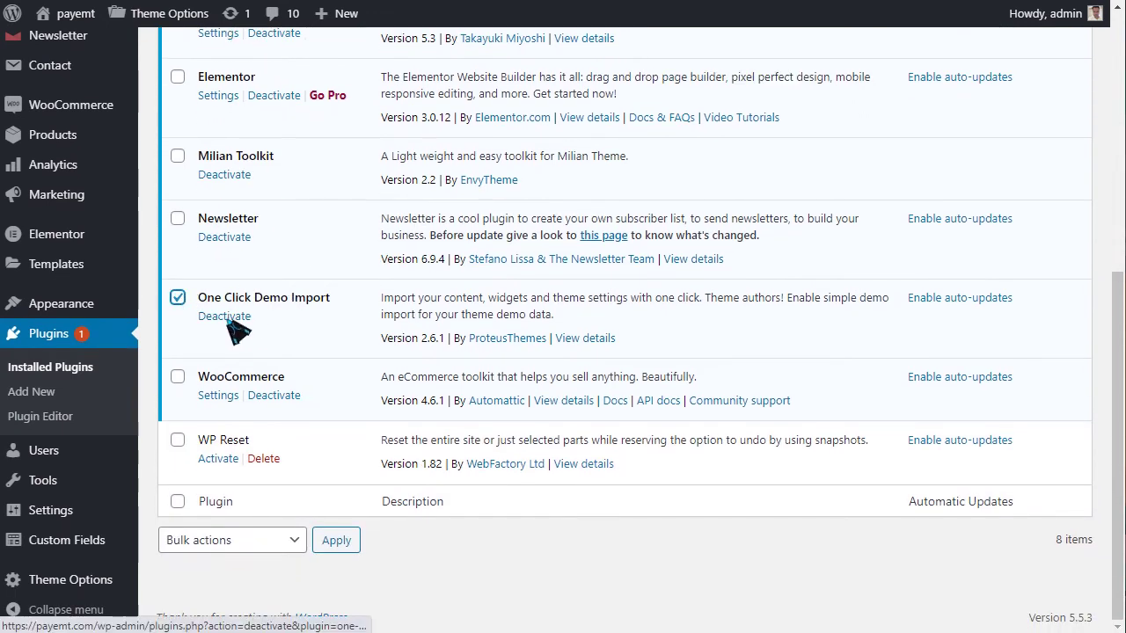
pyautogui.scroll(3, 276, 244)
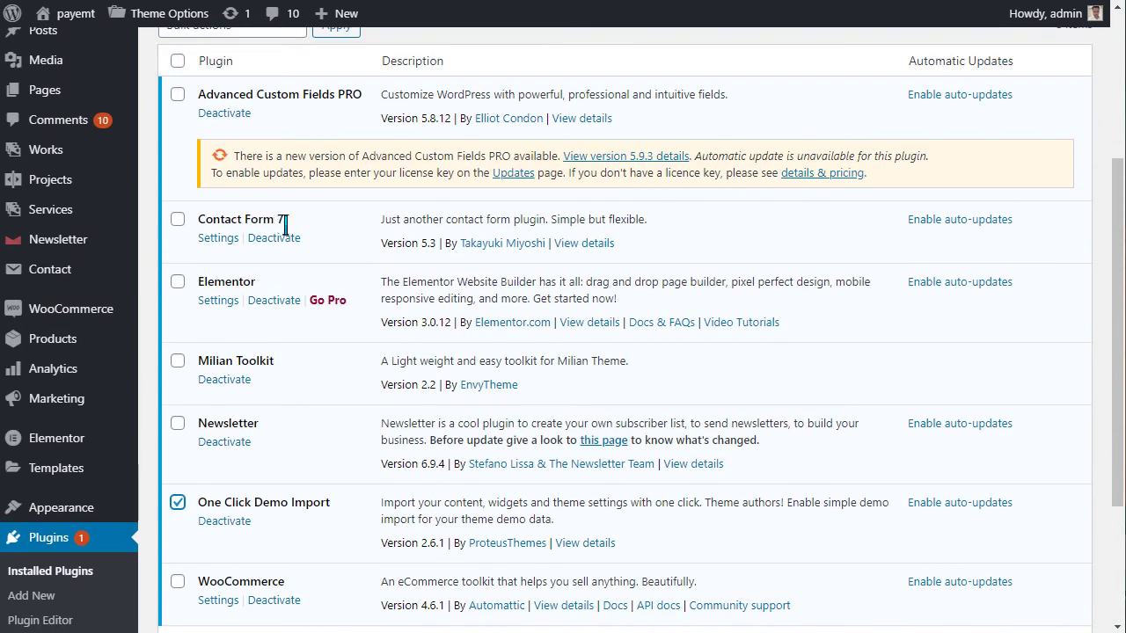
pyautogui.scroll(-3, 286, 225)
pyautogui.click(227, 376)
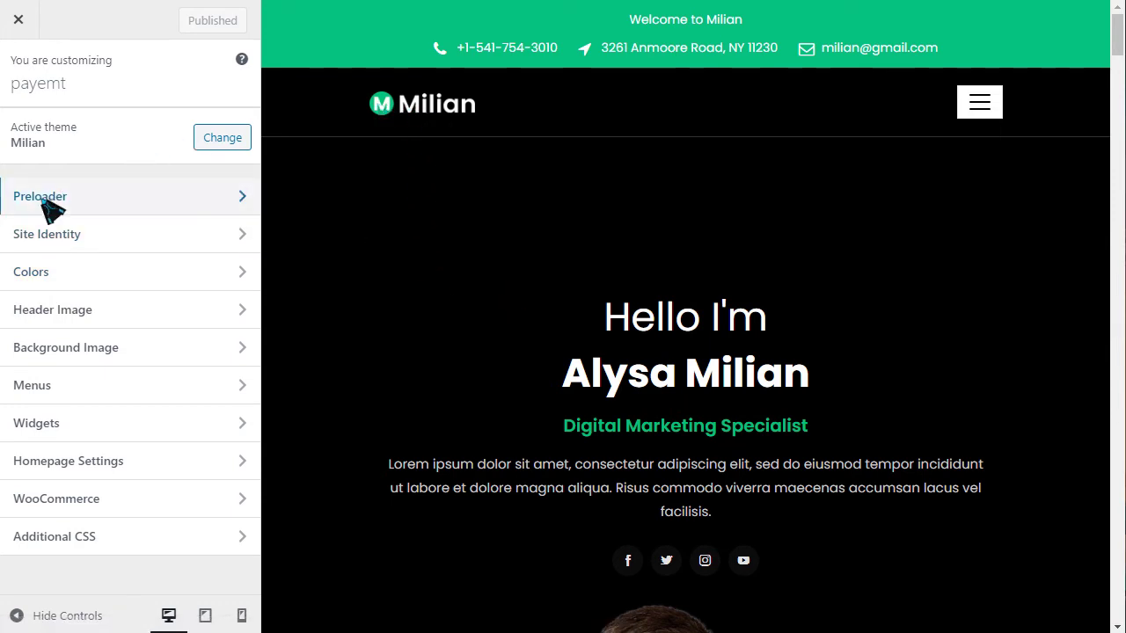
# Examine the Customizer's Preloader options for style, colors, loading text and image alongside the site preview, and return to the main sections
pyautogui.click(77, 206)
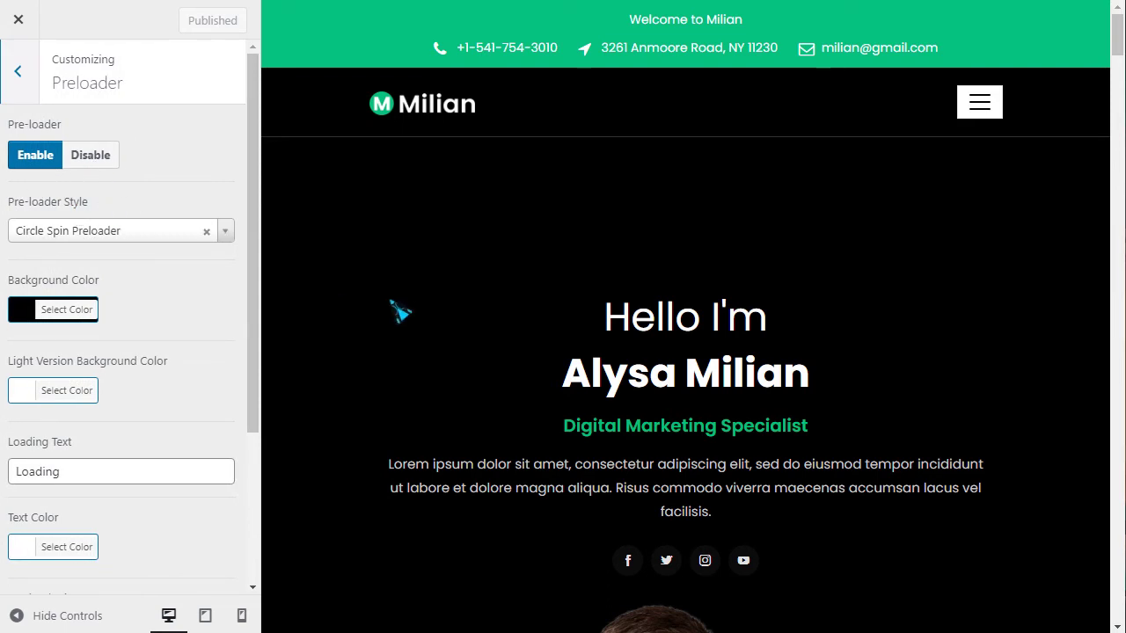
pyautogui.scroll(-2, 415, 309)
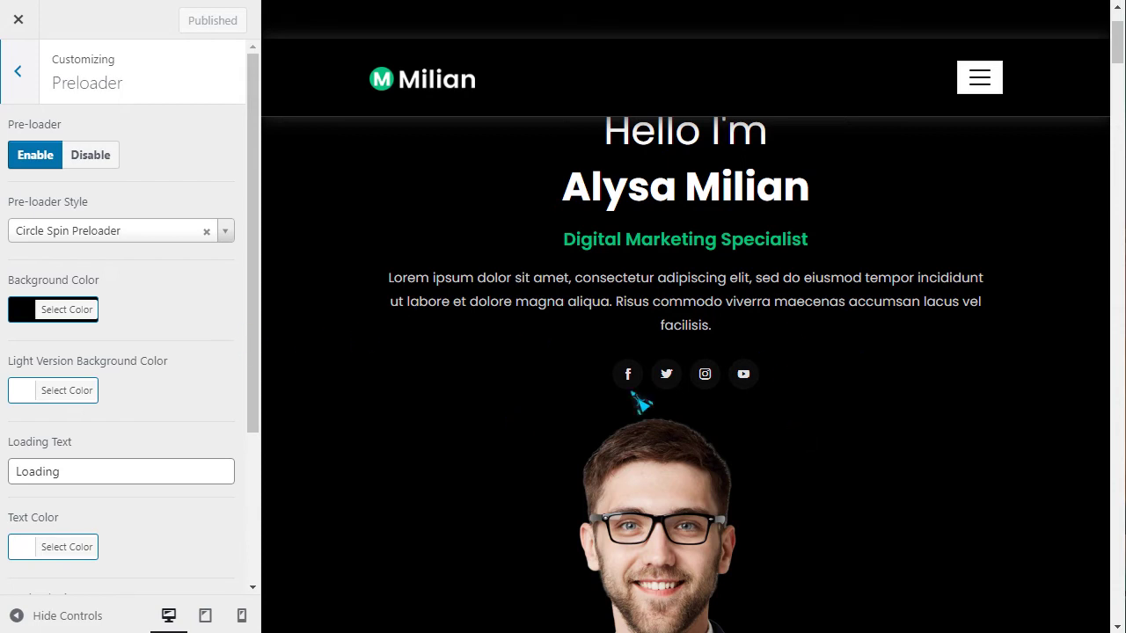
pyautogui.scroll(-2, 862, 345)
pyautogui.scroll(-4, 718, 308)
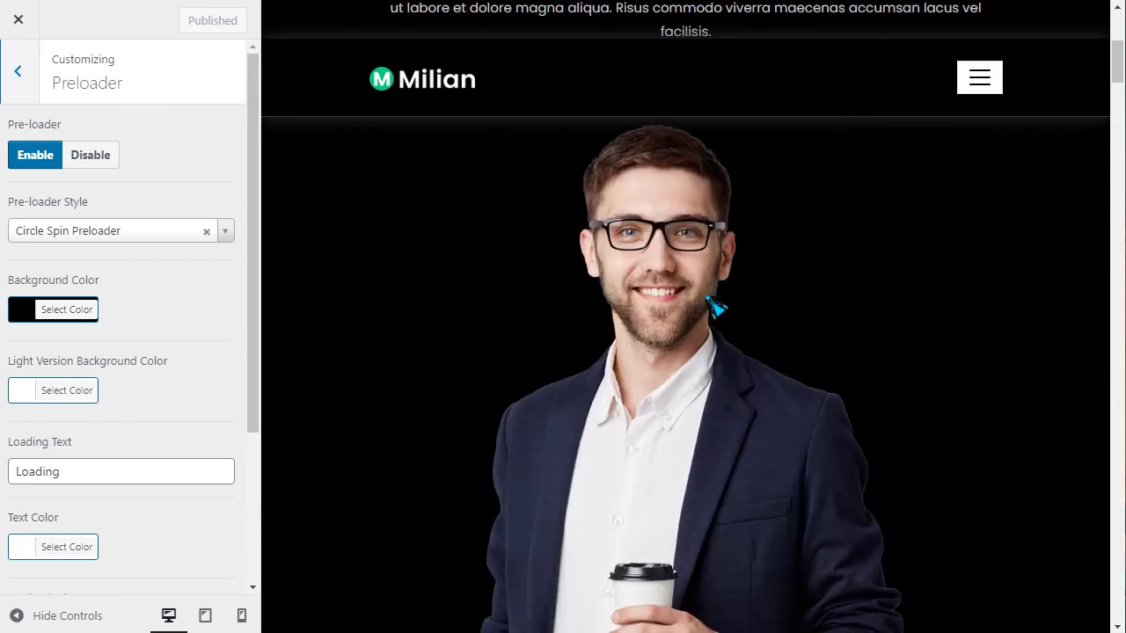
pyautogui.scroll(-1, 224, 391)
pyautogui.scroll(-3, 225, 392)
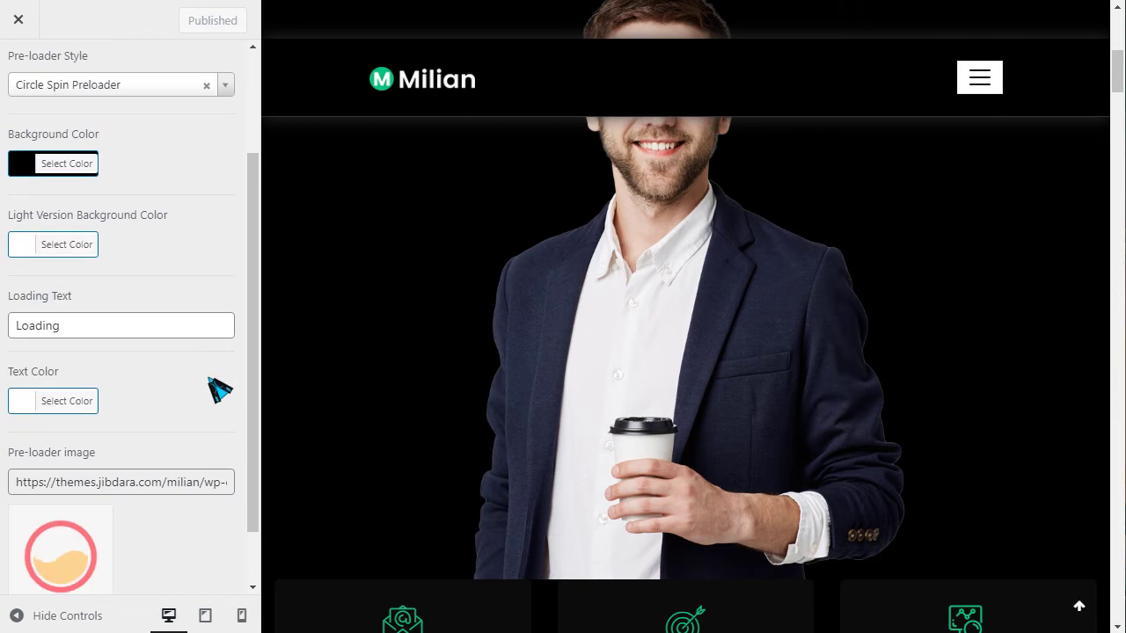
pyautogui.scroll(3, 138, 312)
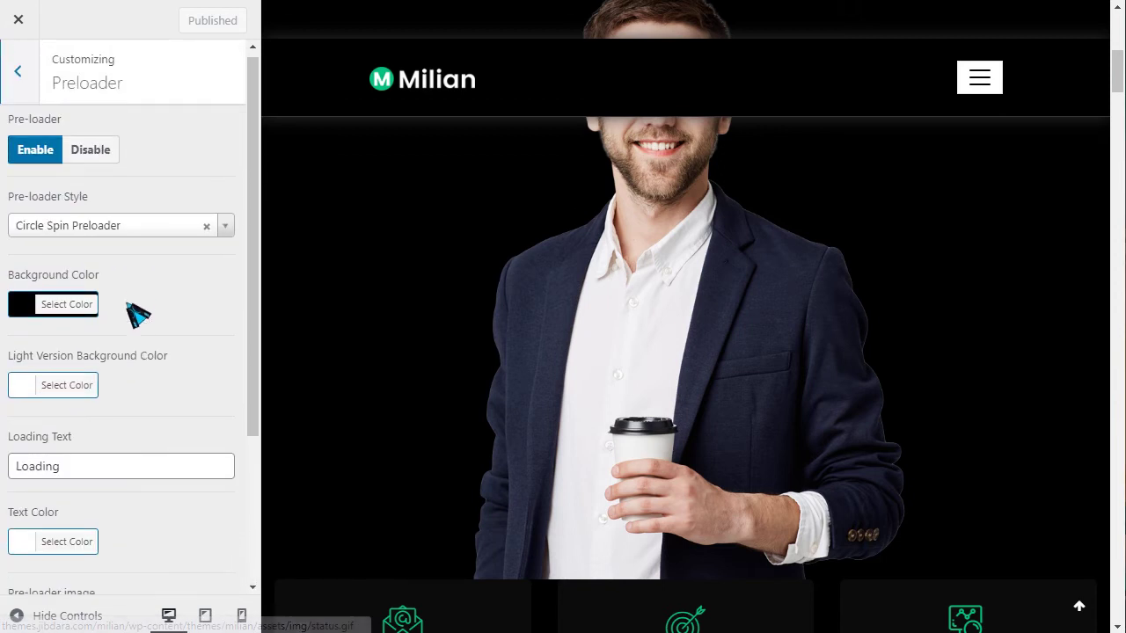
pyautogui.click(18, 80)
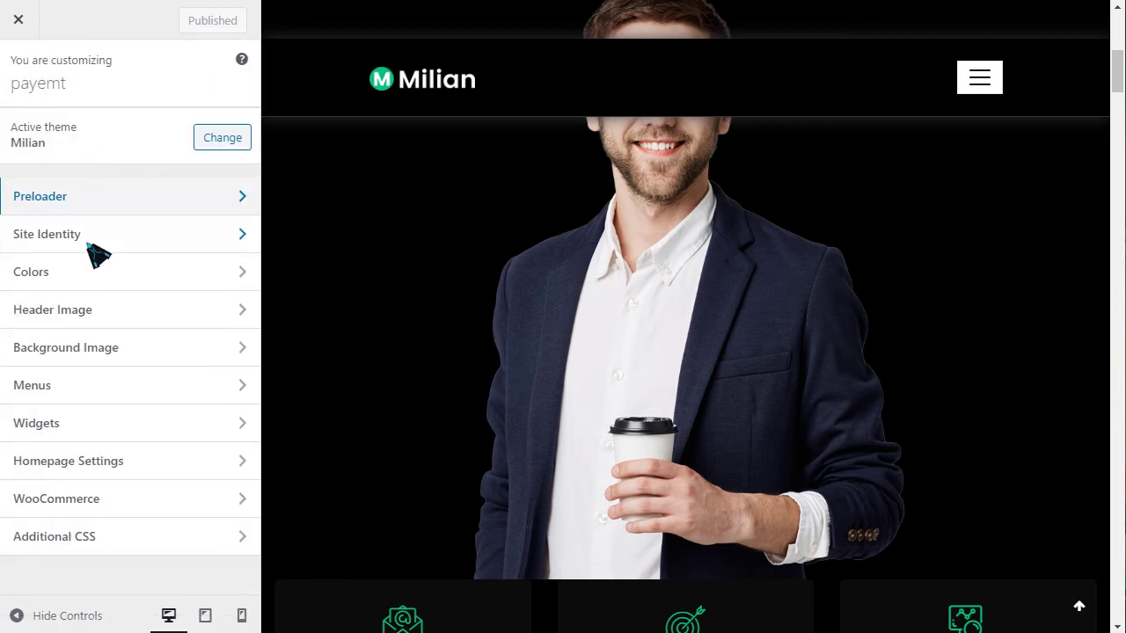
# Open the Site Identity settings and review the logo, site title, tagline and site icon options
pyautogui.click(48, 246)
pyautogui.click(83, 237)
pyautogui.hotkey('ctrl', 'a')
pyautogui.scroll(-1, 127, 334)
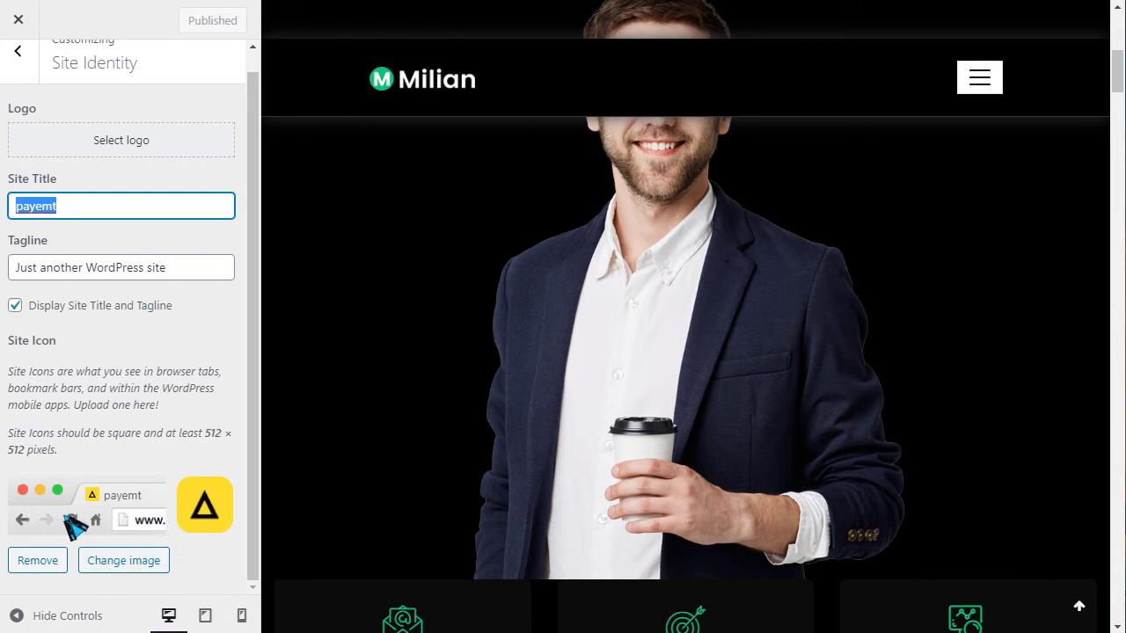
pyautogui.scroll(1, 75, 525)
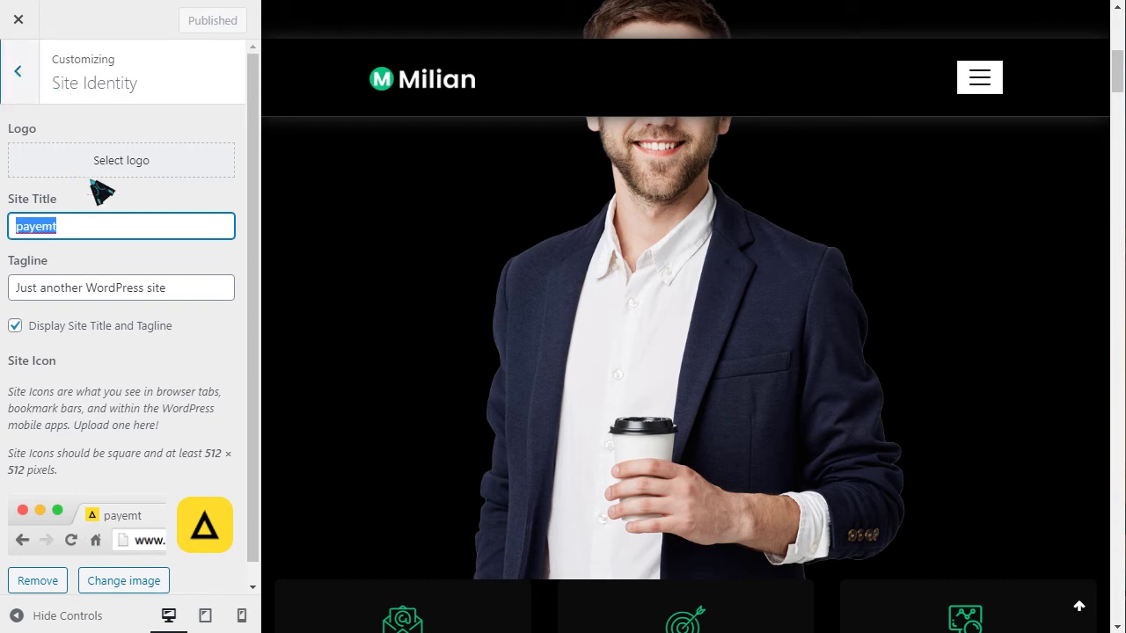
# Upload min.png from the desktop and set it as the site logo without cropping it
pyautogui.click(122, 171)
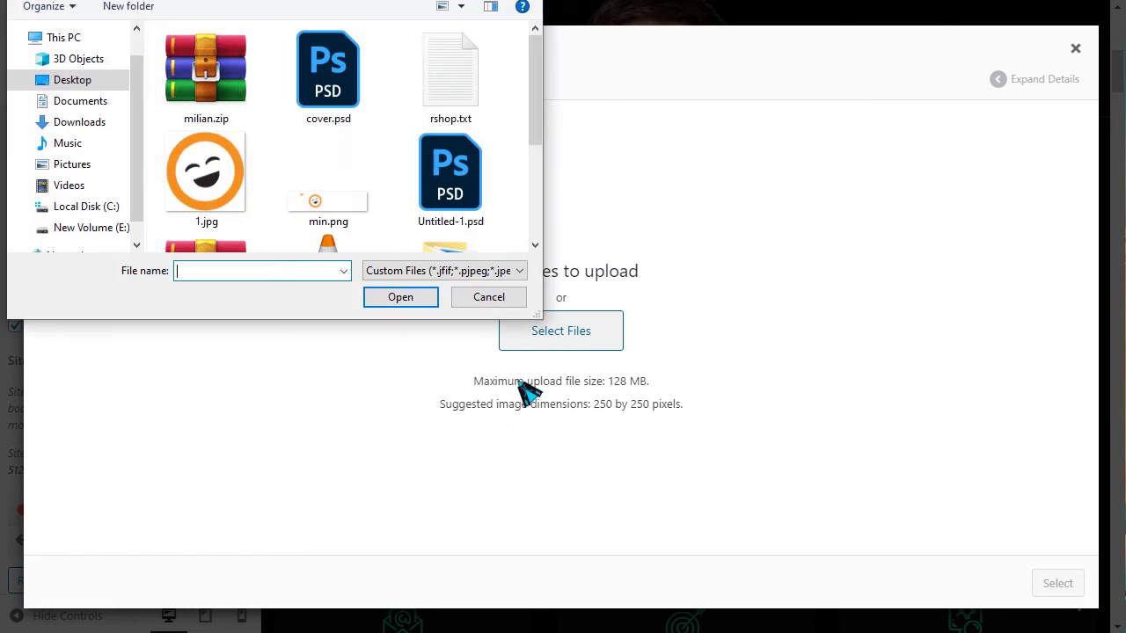
pyautogui.click(332, 220)
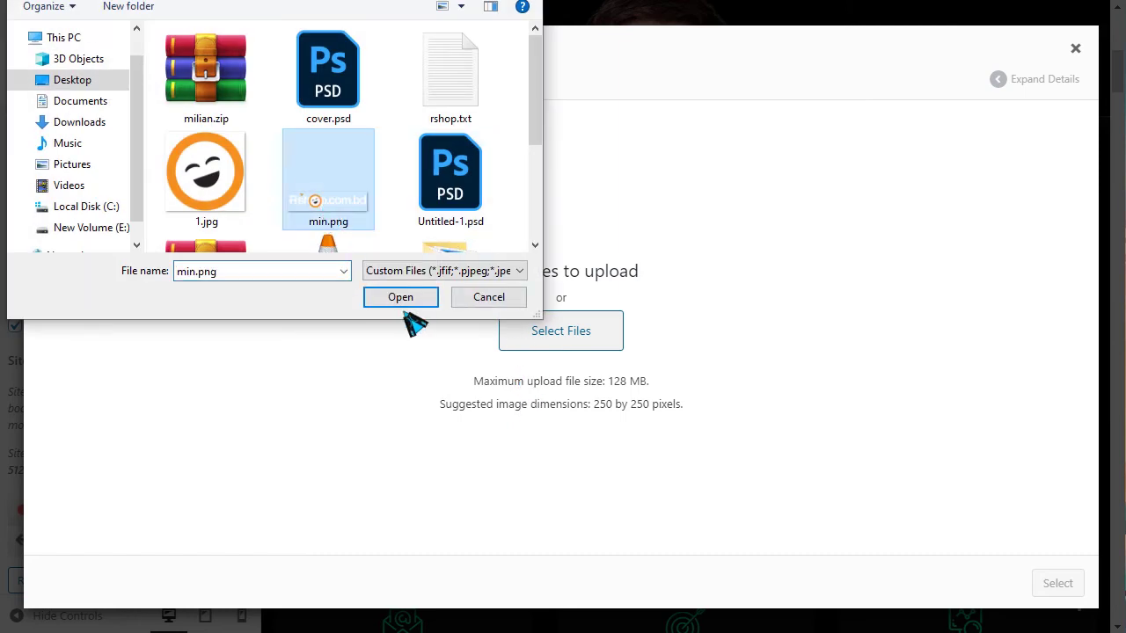
pyautogui.click(401, 299)
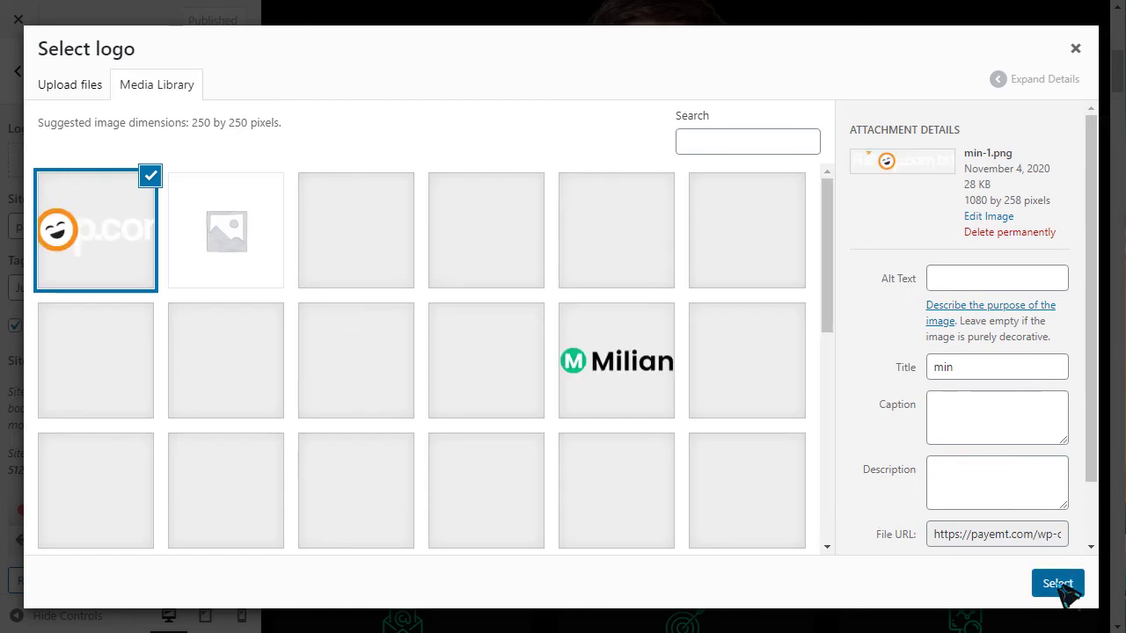
pyautogui.click(1056, 583)
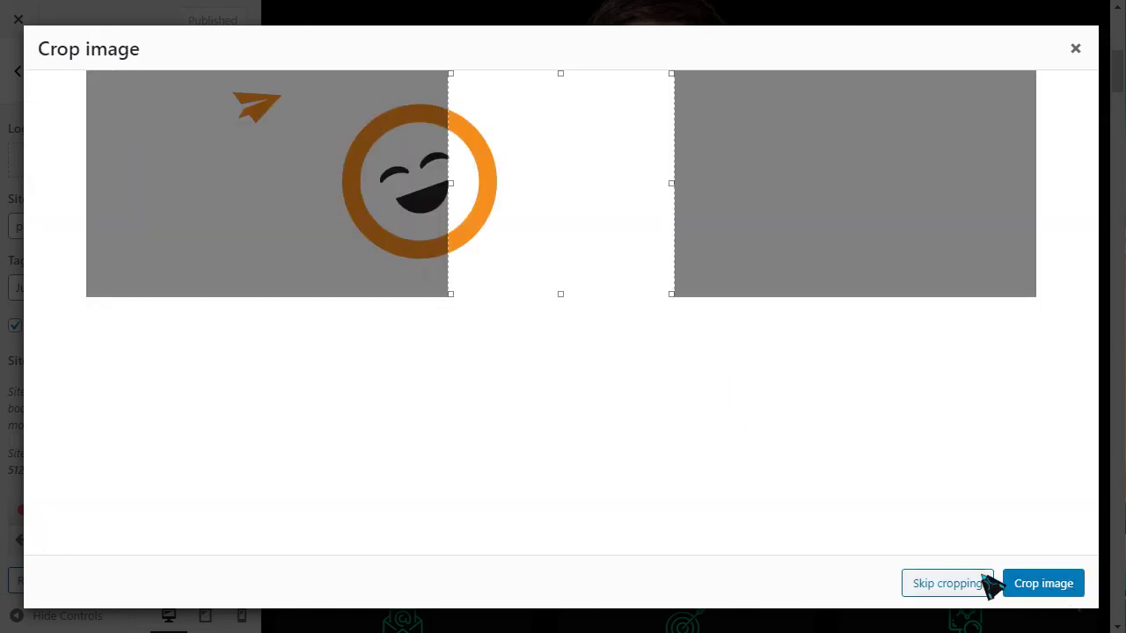
pyautogui.click(955, 584)
# Publish the new logo, turn off the display of the site title and tagline, and publish again
pyautogui.click(202, 23)
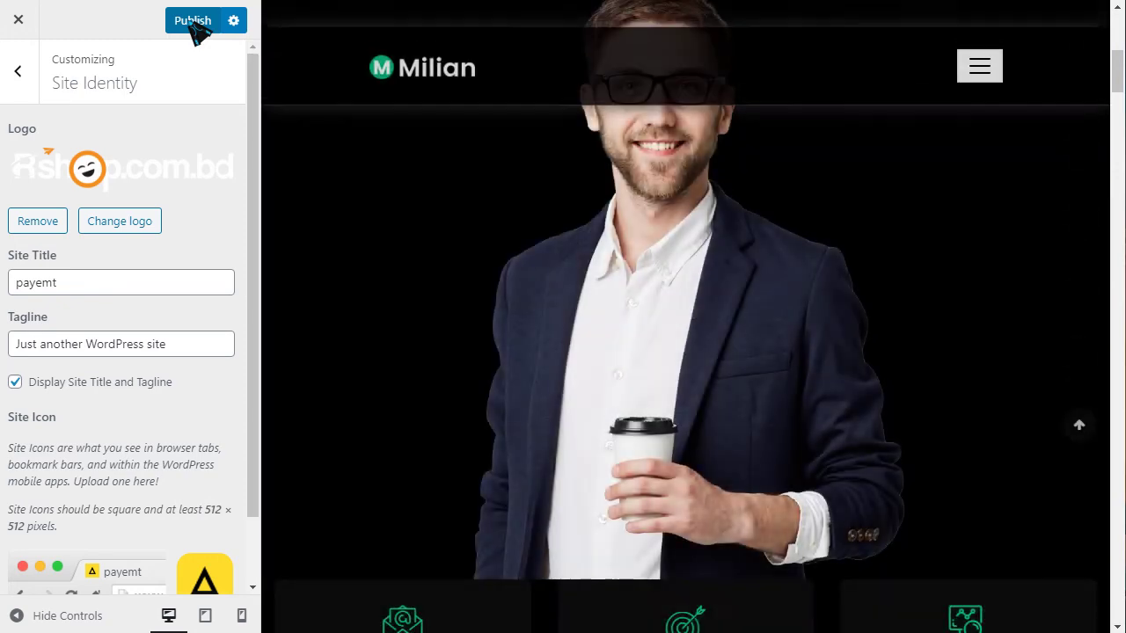
pyautogui.click(197, 26)
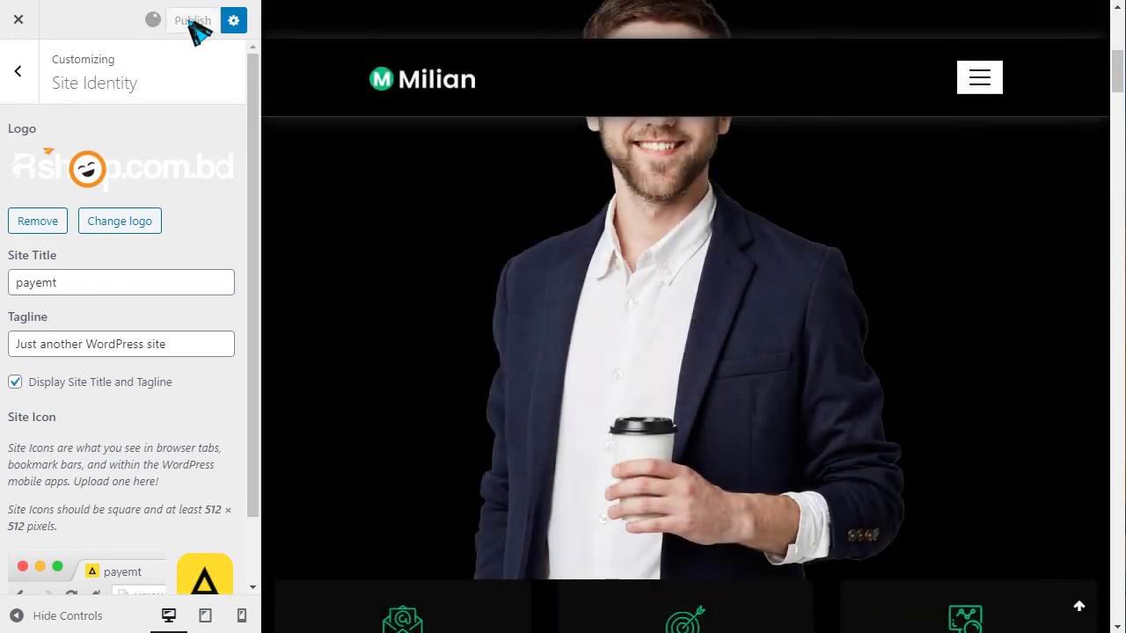
pyautogui.click(68, 384)
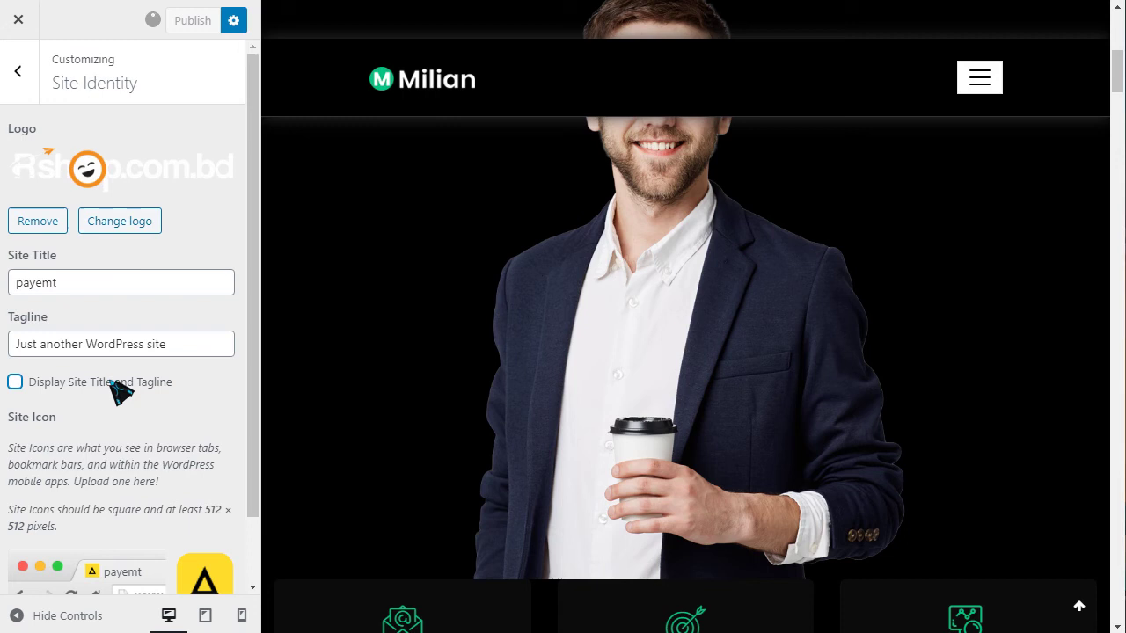
pyautogui.click(190, 24)
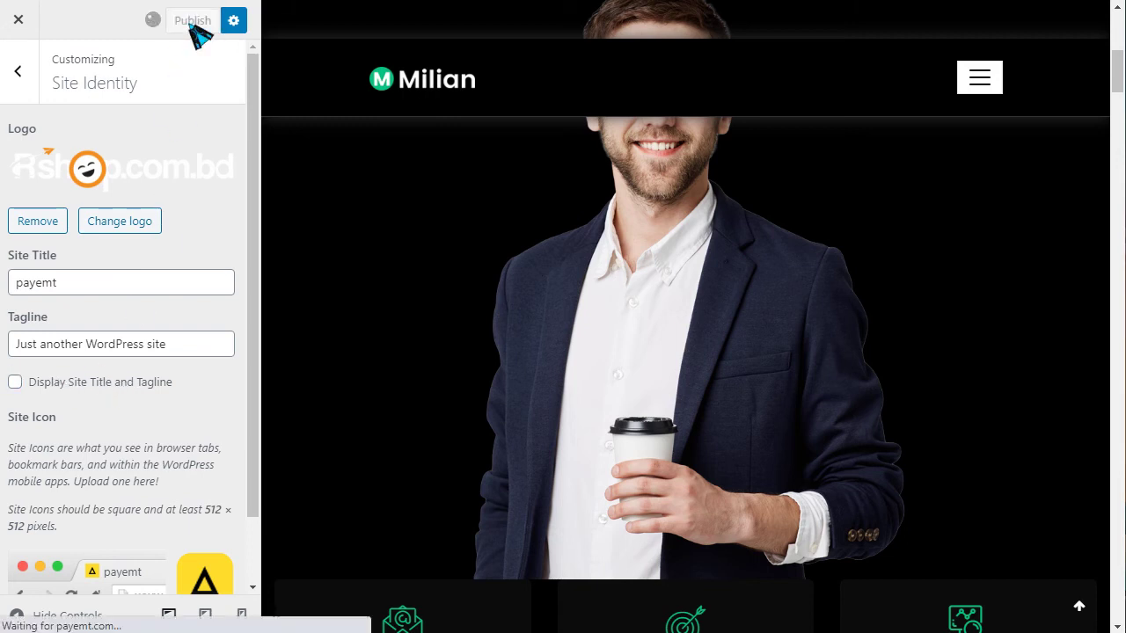
# Look through the Customizer's Colors, Header Image, Background Image, Homepage Settings and WooCommerce sections, and return to the main sections
pyautogui.click(35, 78)
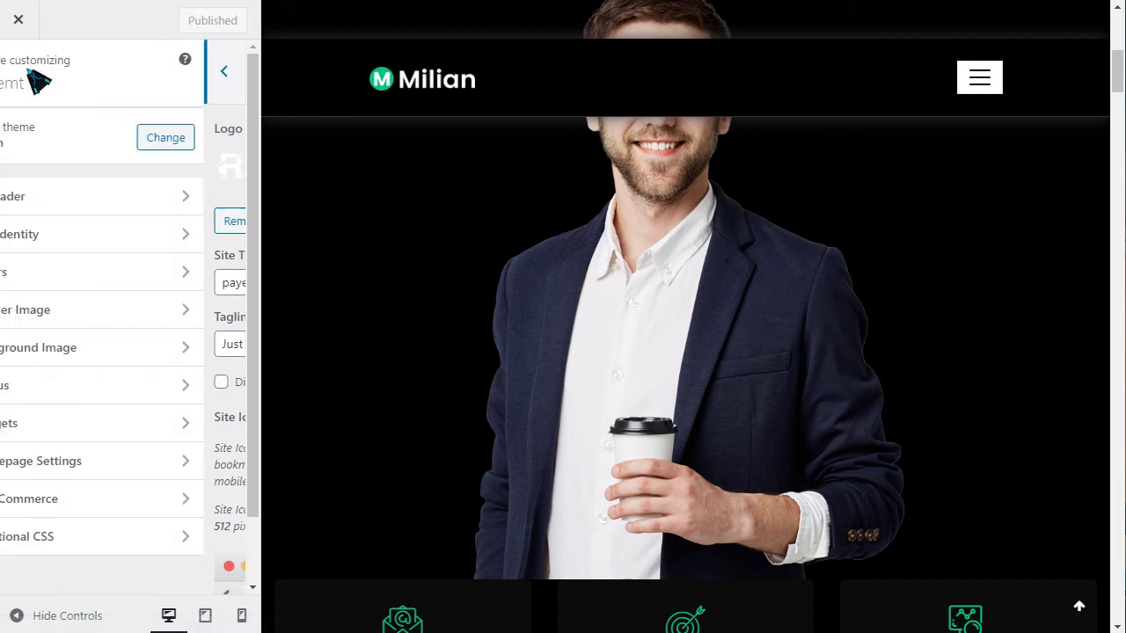
pyautogui.click(78, 289)
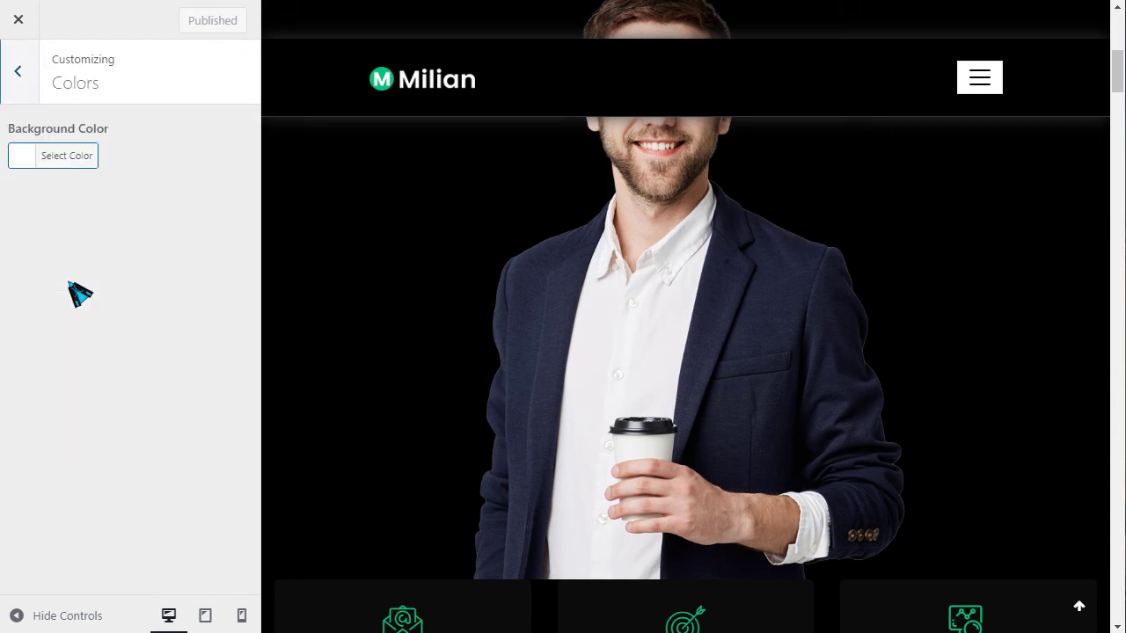
pyautogui.click(18, 79)
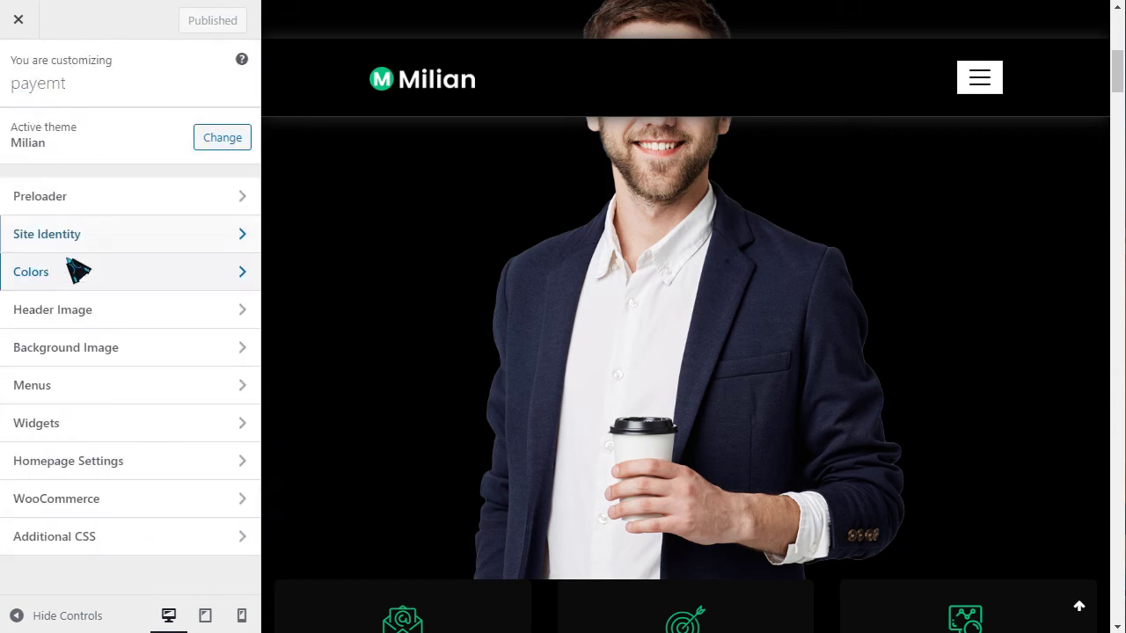
pyautogui.click(80, 315)
pyautogui.click(18, 79)
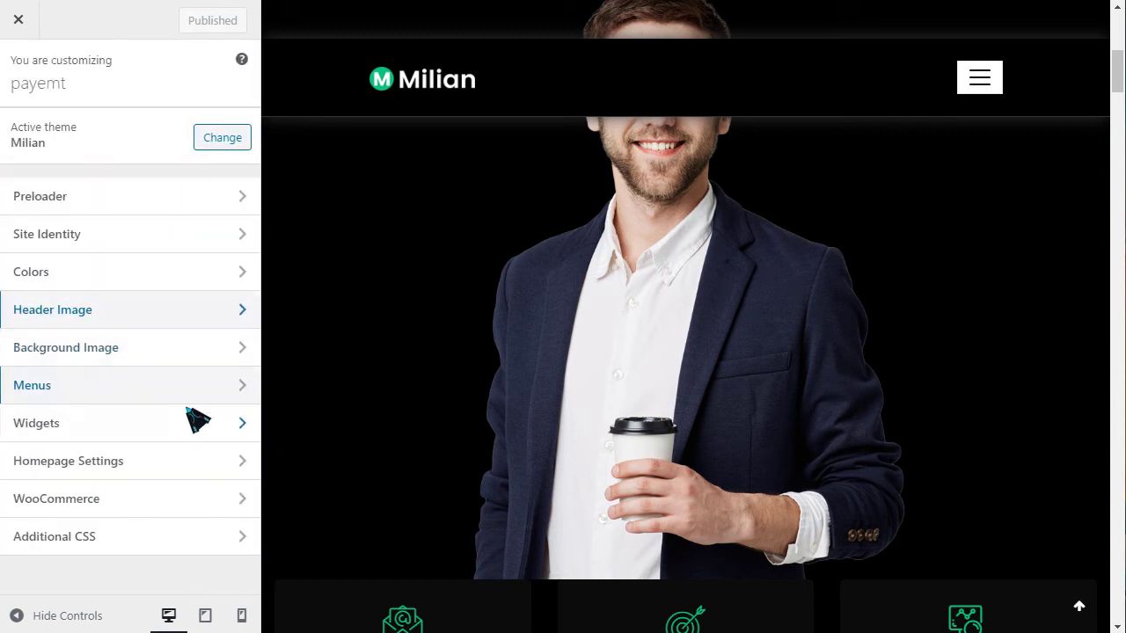
pyautogui.click(91, 356)
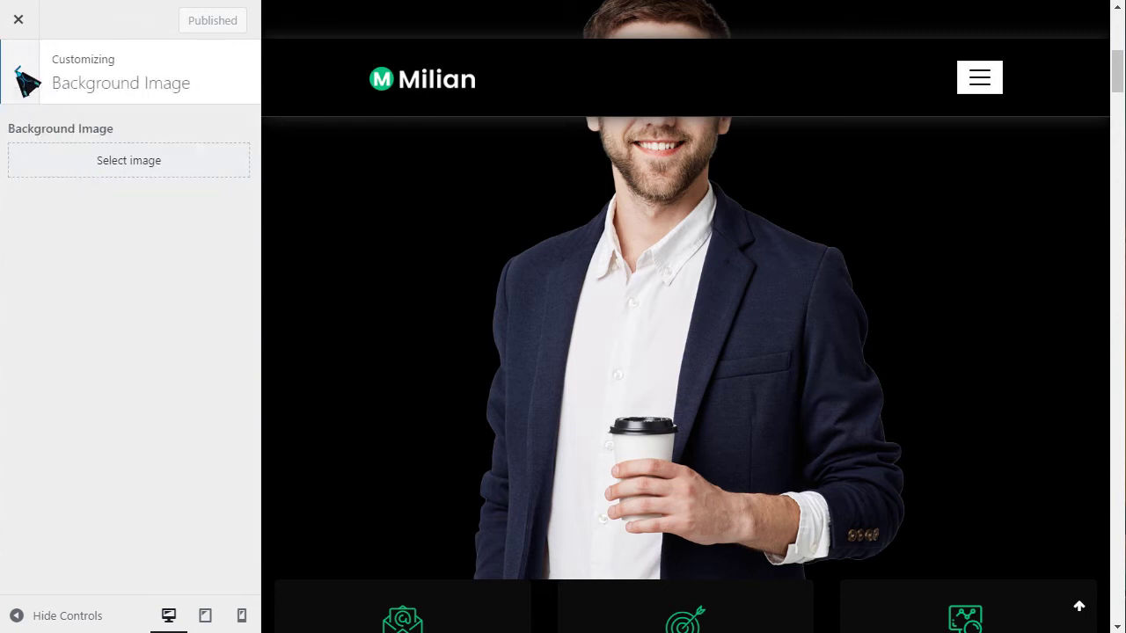
pyautogui.click(31, 82)
pyautogui.click(134, 467)
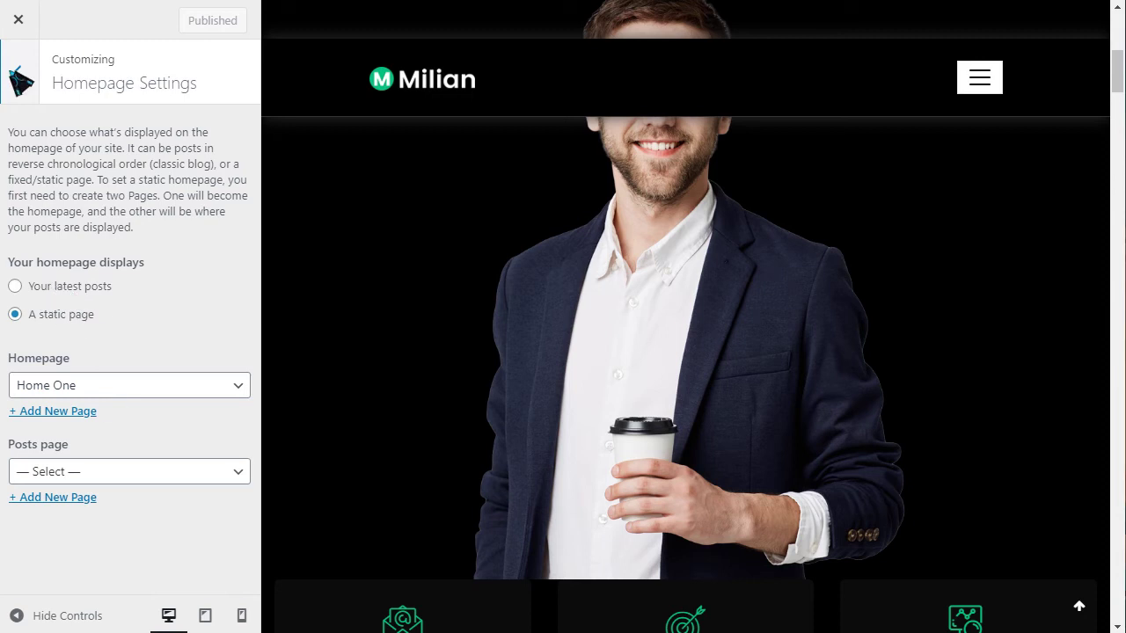
pyautogui.click(19, 72)
pyautogui.click(101, 506)
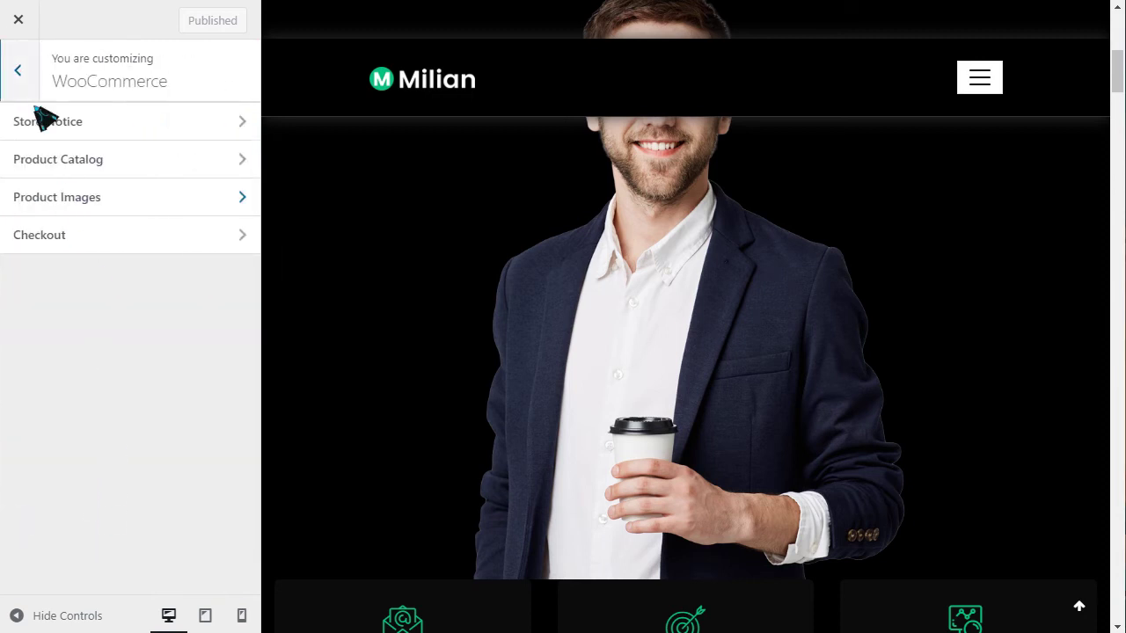
pyautogui.click(19, 74)
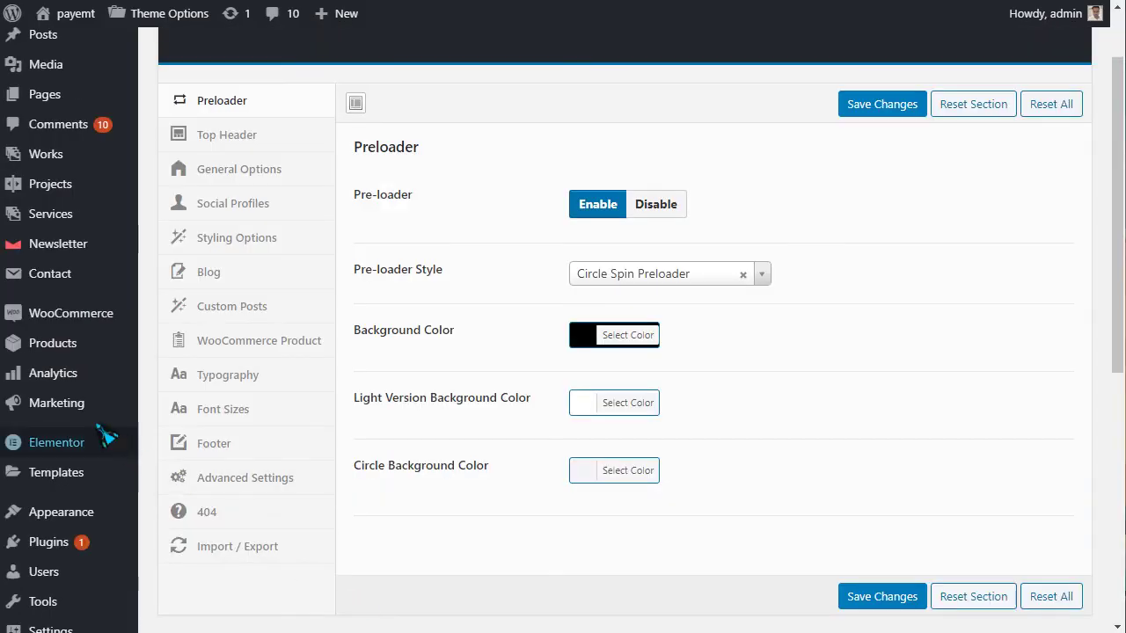
# Review the list of Theme Options sections in the dashboard and the theme's Preloader settings
pyautogui.scroll(-3, 88, 428)
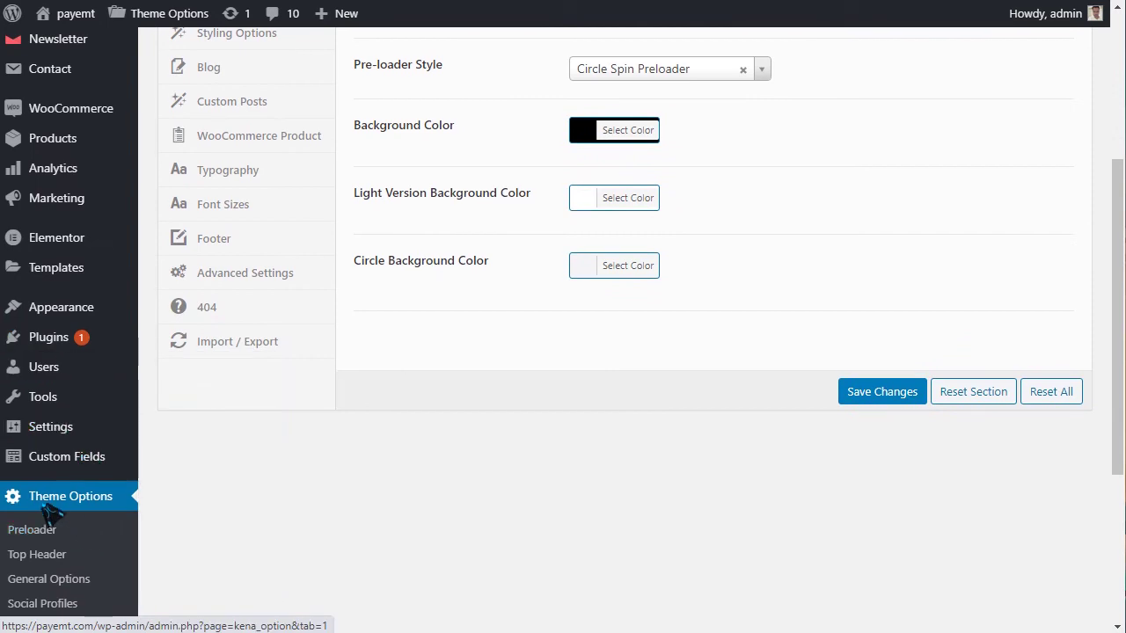
pyautogui.scroll(-1, 96, 508)
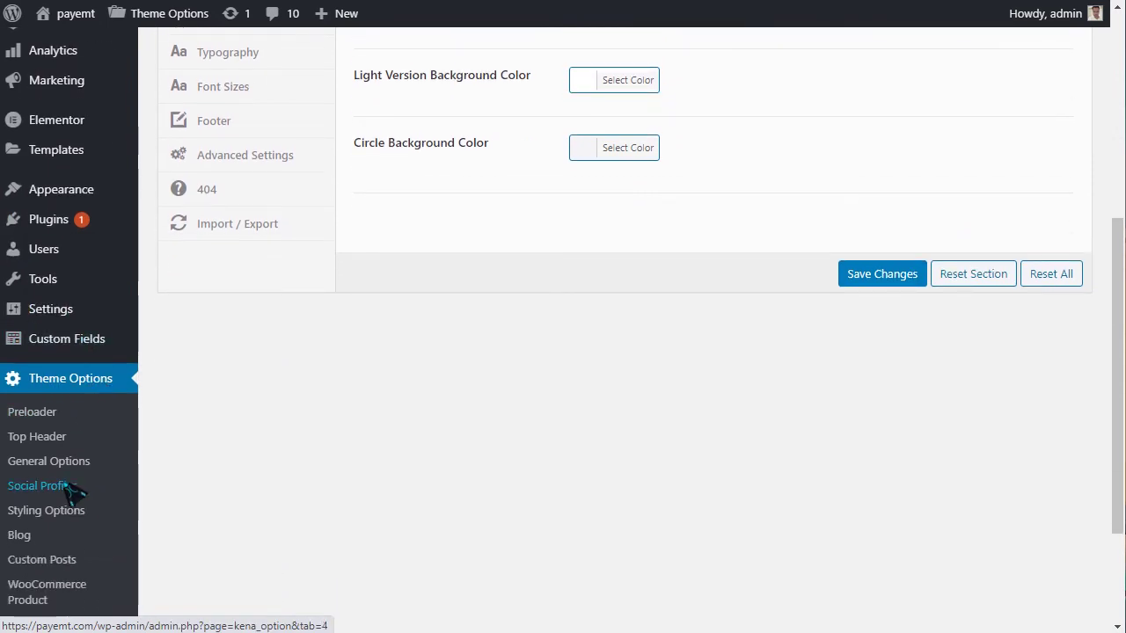
pyautogui.scroll(-2, 76, 495)
pyautogui.scroll(6, 77, 445)
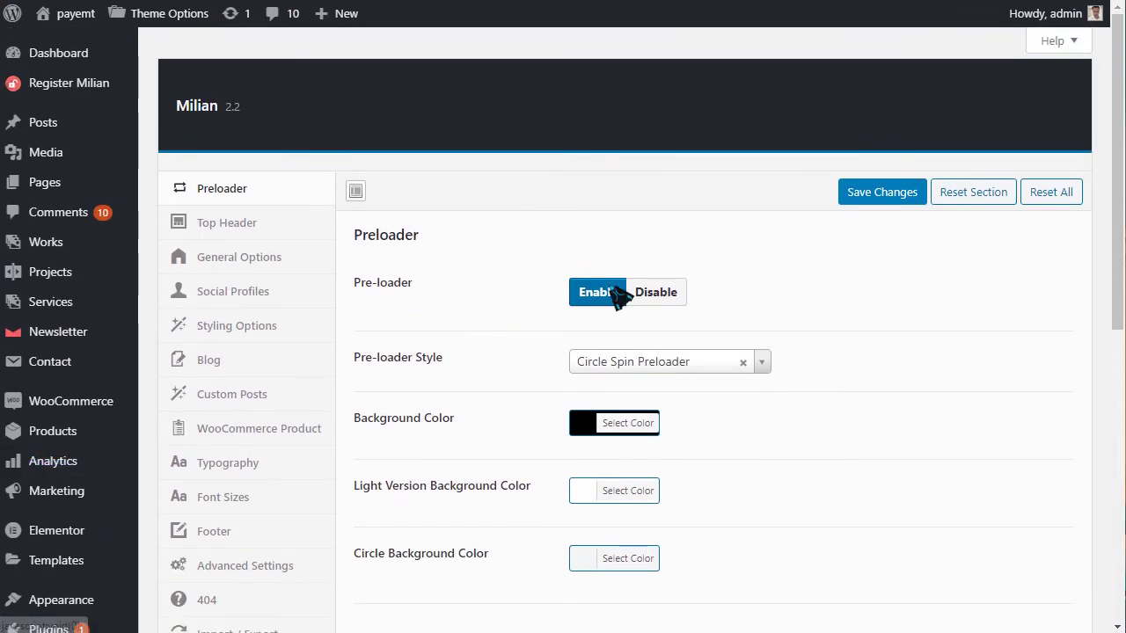
pyautogui.moveTo(392, 250); pyautogui.dragTo(447, 249)
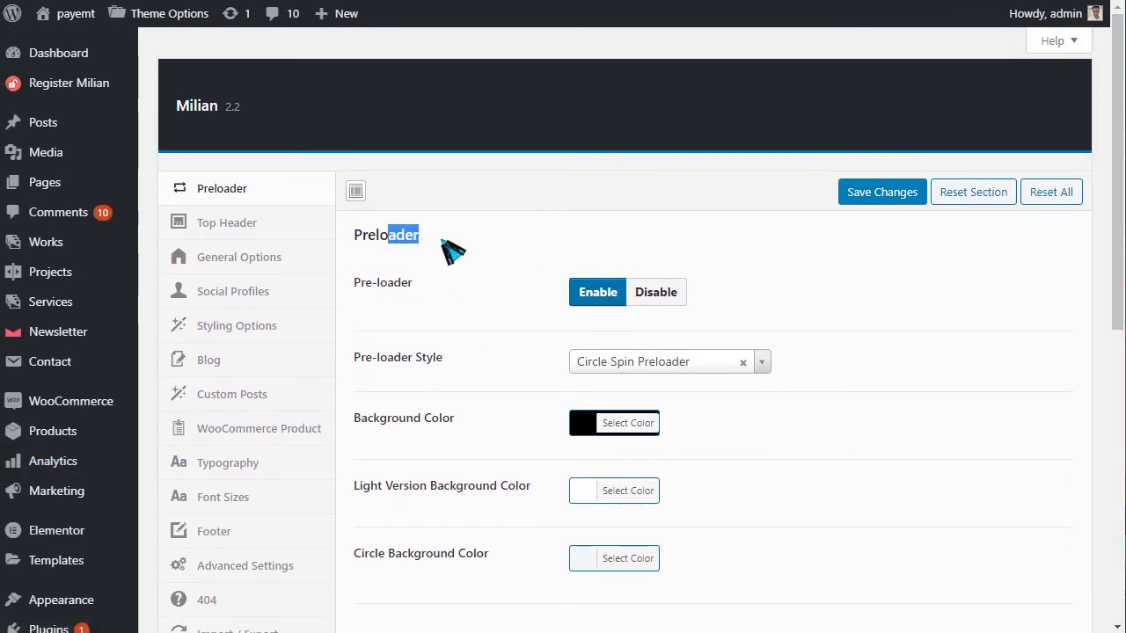
# Open the Top Header theme options and compare their fields with the contact bar on the live homepage
pyautogui.click(241, 229)
pyautogui.scroll(-1, 678, 319)
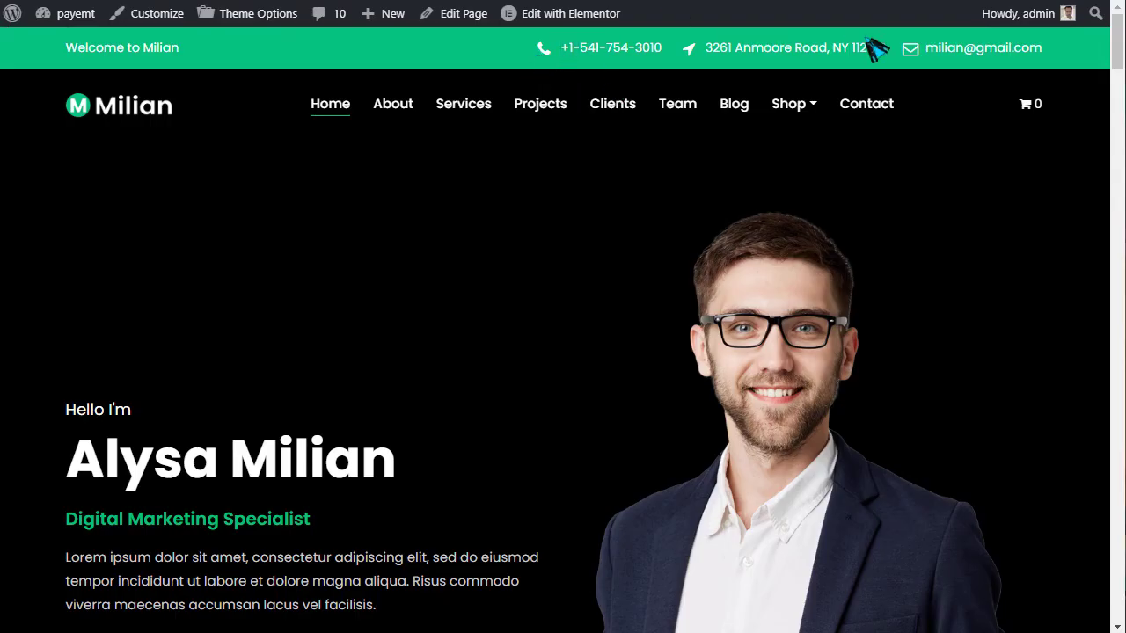
pyautogui.tripleClick(852, 46)
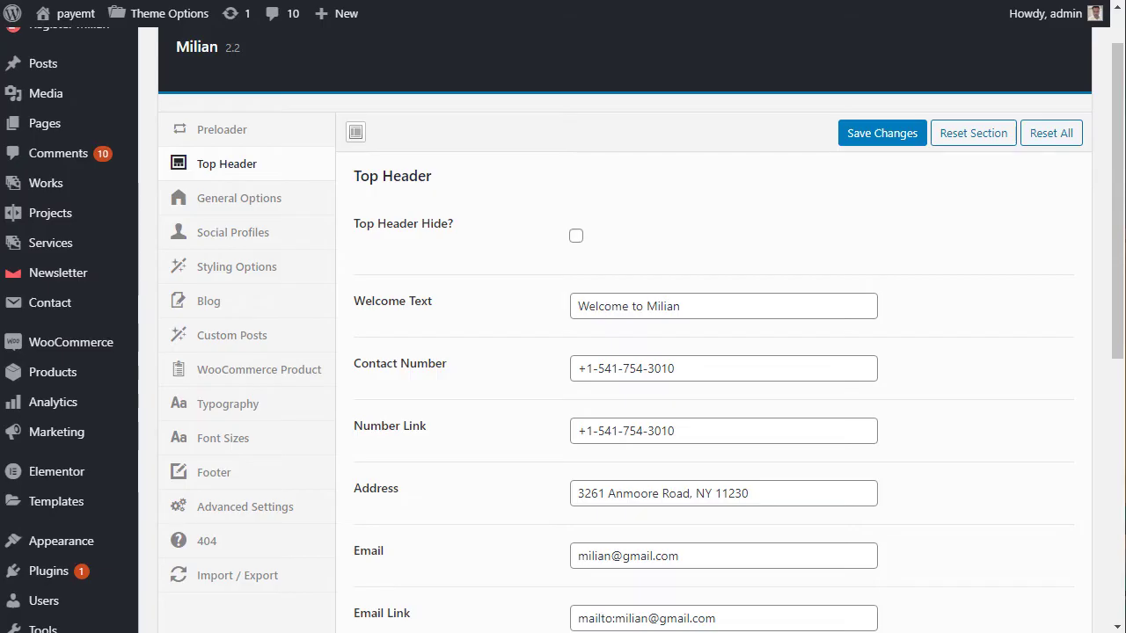
pyautogui.scroll(-2, 717, 365)
# Set the top header's welcome text to "Welcome to payemt" and check the contact number and number link fields
pyautogui.click(666, 197)
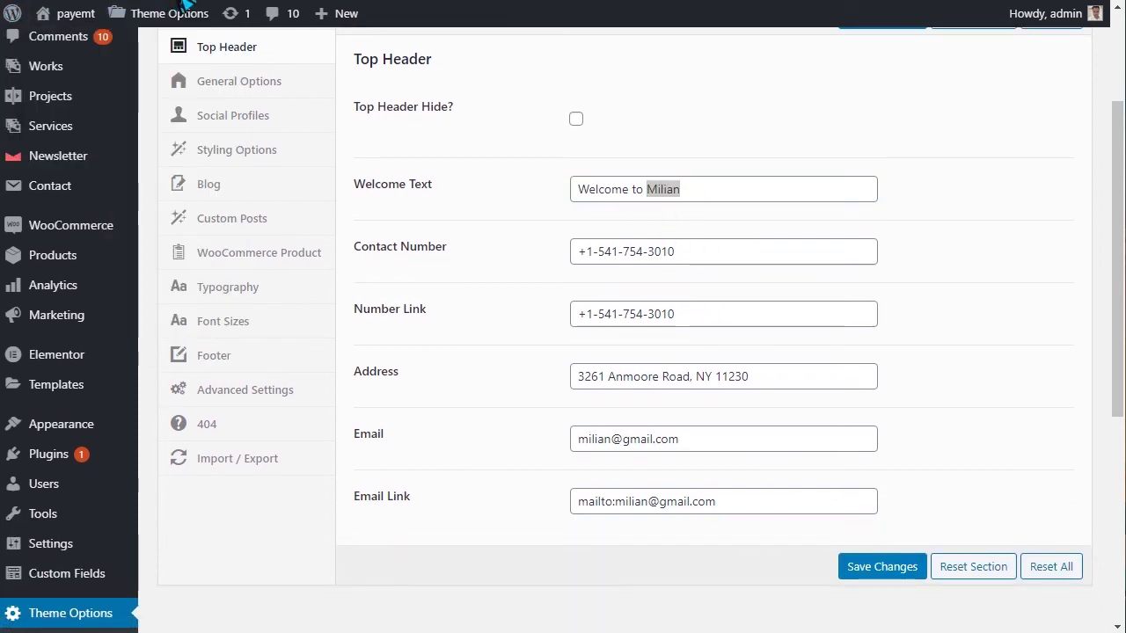
pyautogui.rightClick(226, 3)
pyautogui.click(304, 78)
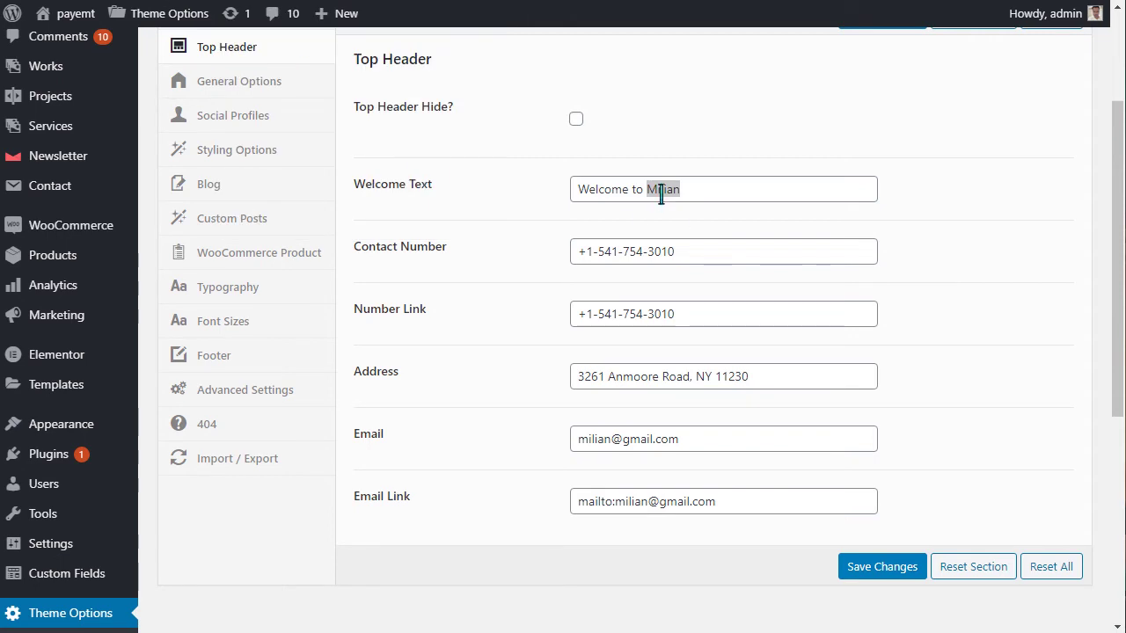
pyautogui.rightClick(669, 204)
pyautogui.click(716, 272)
pyautogui.click(704, 259)
pyautogui.tripleClick(584, 264)
pyautogui.moveTo(708, 325); pyautogui.dragTo(511, 326)
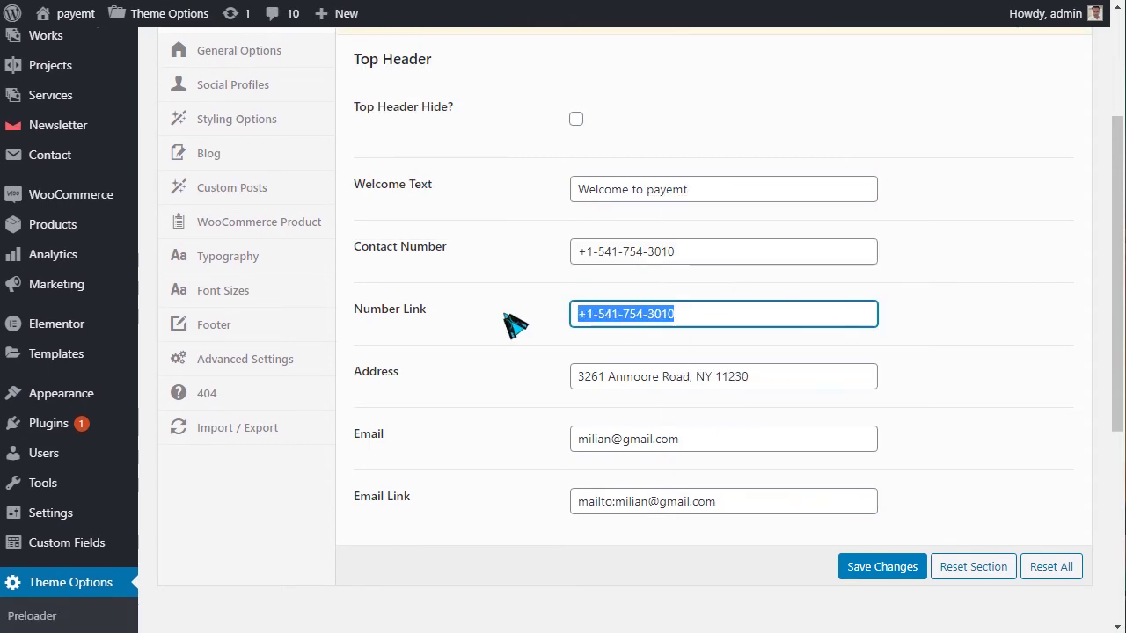
# Replace the demo address in the top header's Email field with the site's contact e-mail and enter it as the Email Link too
pyautogui.doubleClick(595, 444)
pyautogui.rightClick(595, 439)
pyautogui.click(620, 206)
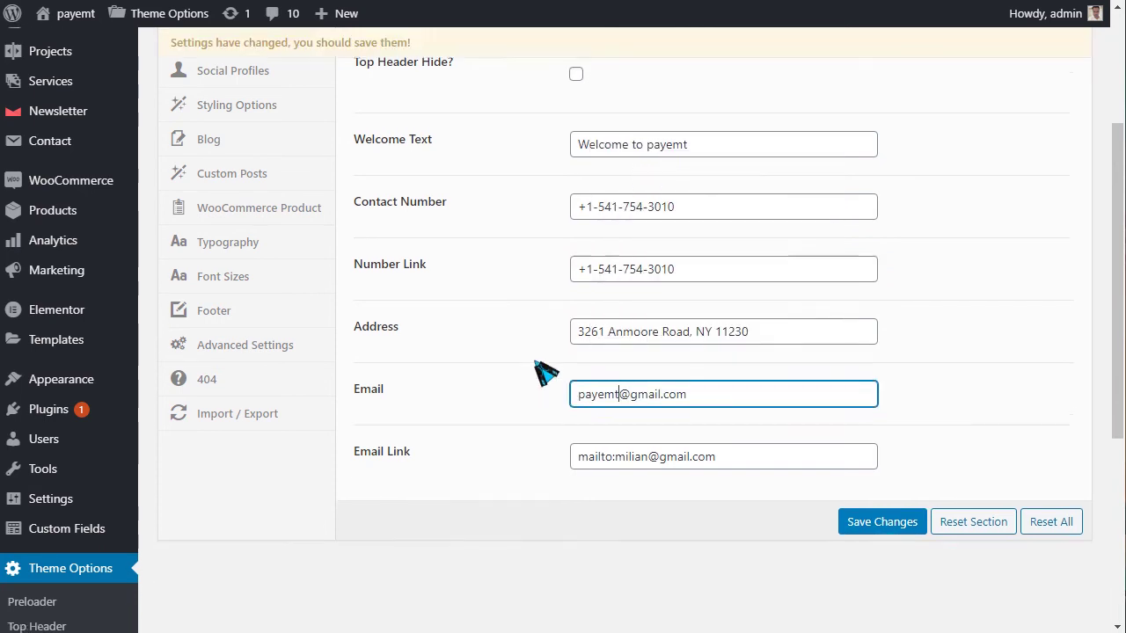
pyautogui.scroll(-1, 546, 373)
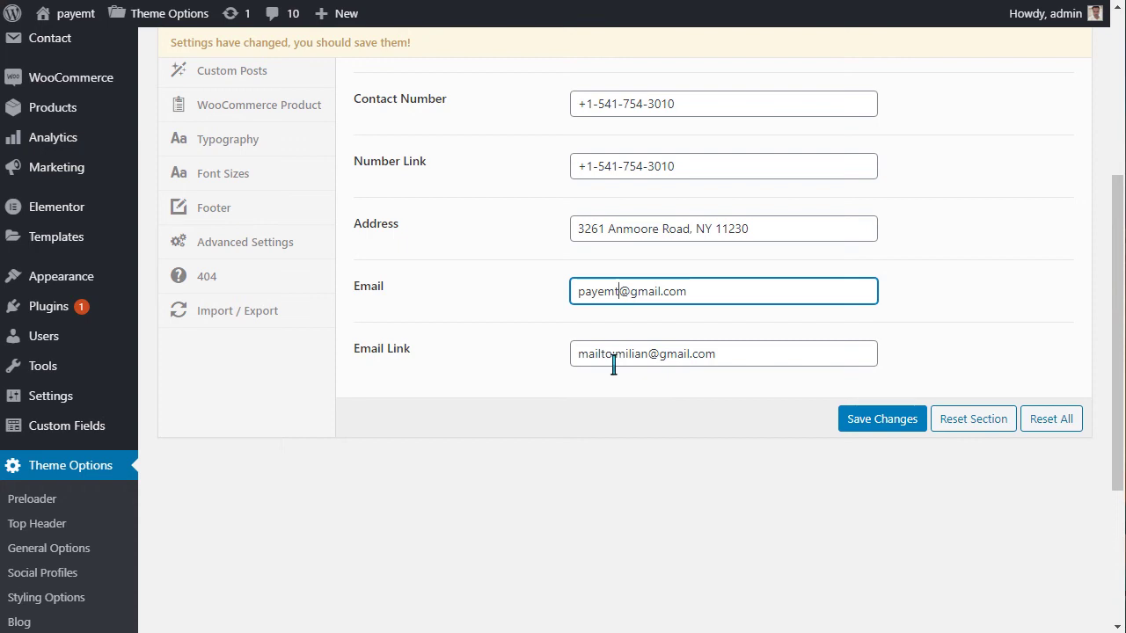
pyautogui.doubleClick(613, 361)
pyautogui.rightClick(613, 359)
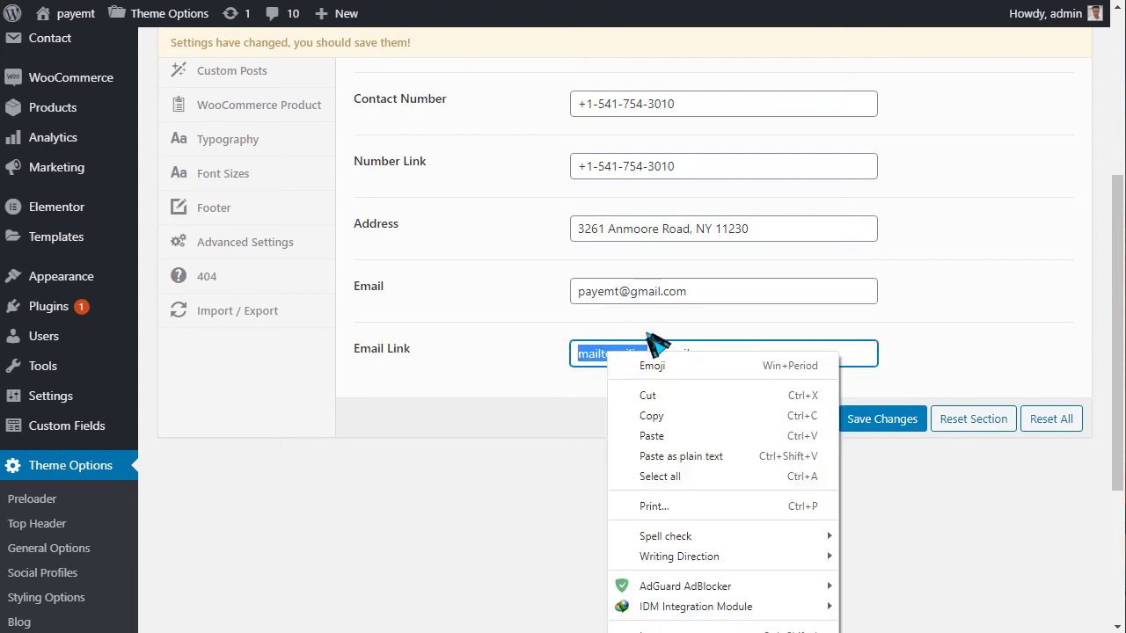
pyautogui.click(652, 435)
pyautogui.scroll(1, 735, 490)
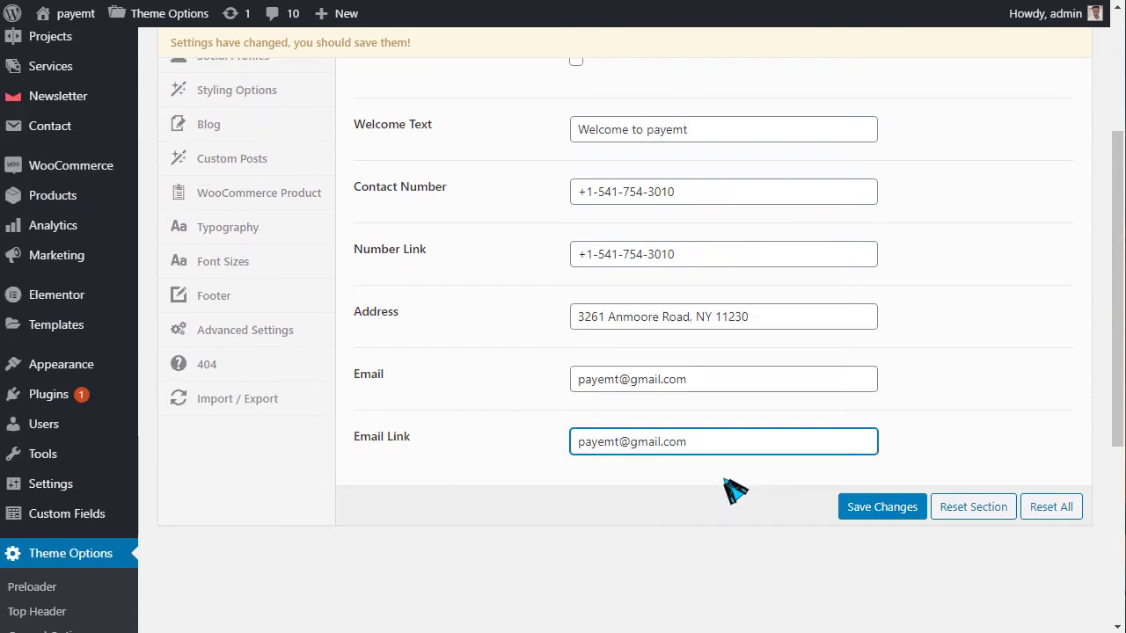
# Review the top header's address, number link and contact number fields
pyautogui.tripleClick(623, 329)
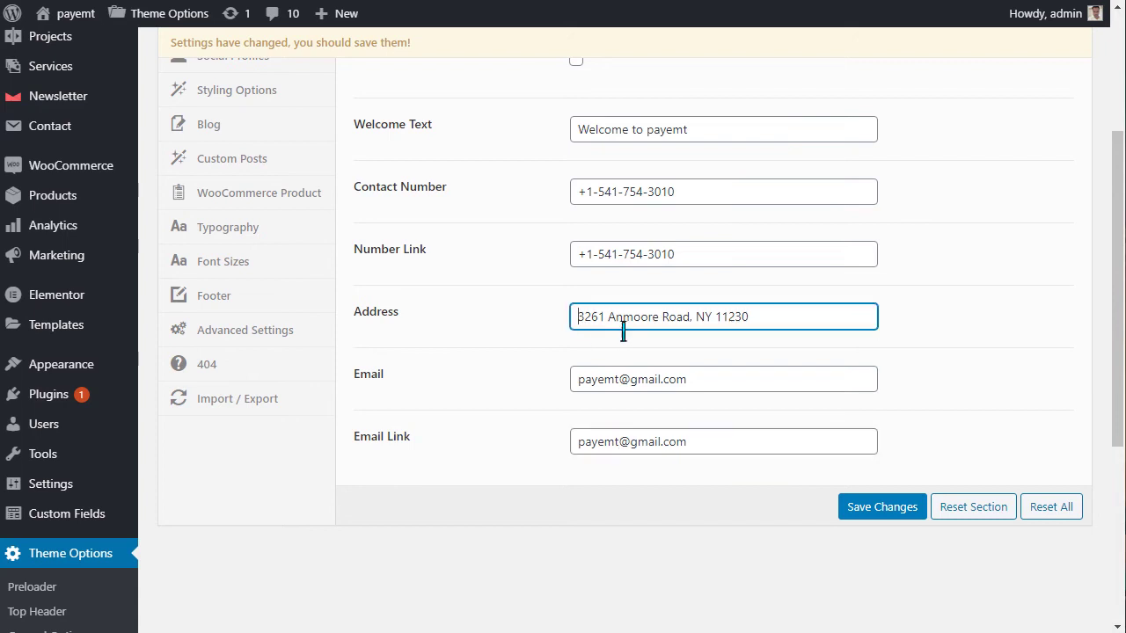
pyautogui.tripleClick(678, 253)
pyautogui.tripleClick(583, 204)
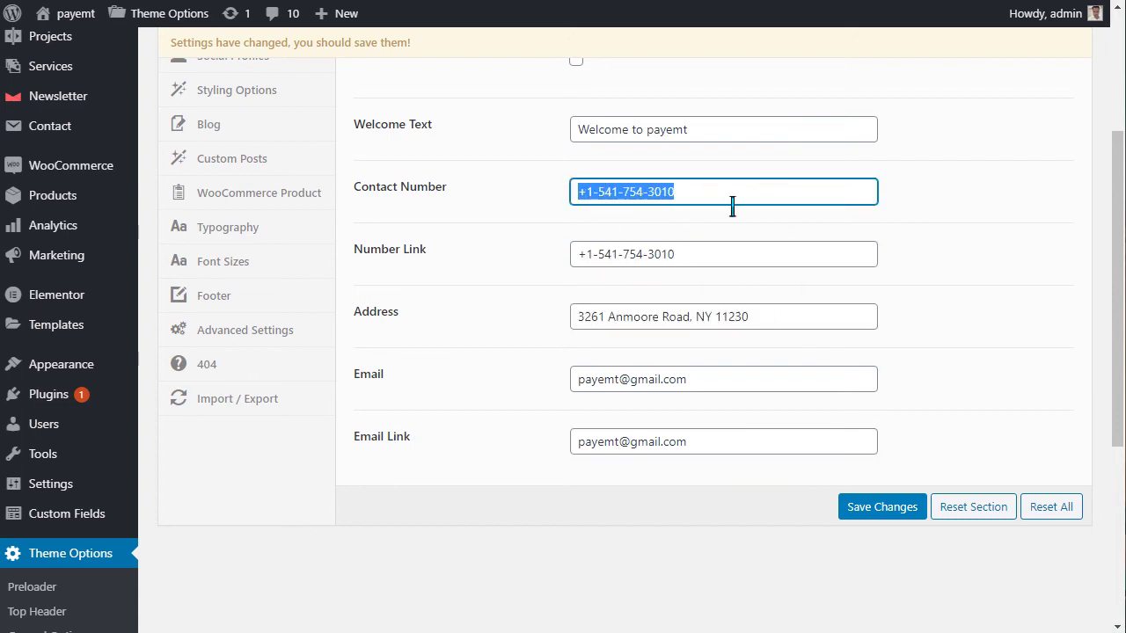
pyautogui.scroll(2, 757, 242)
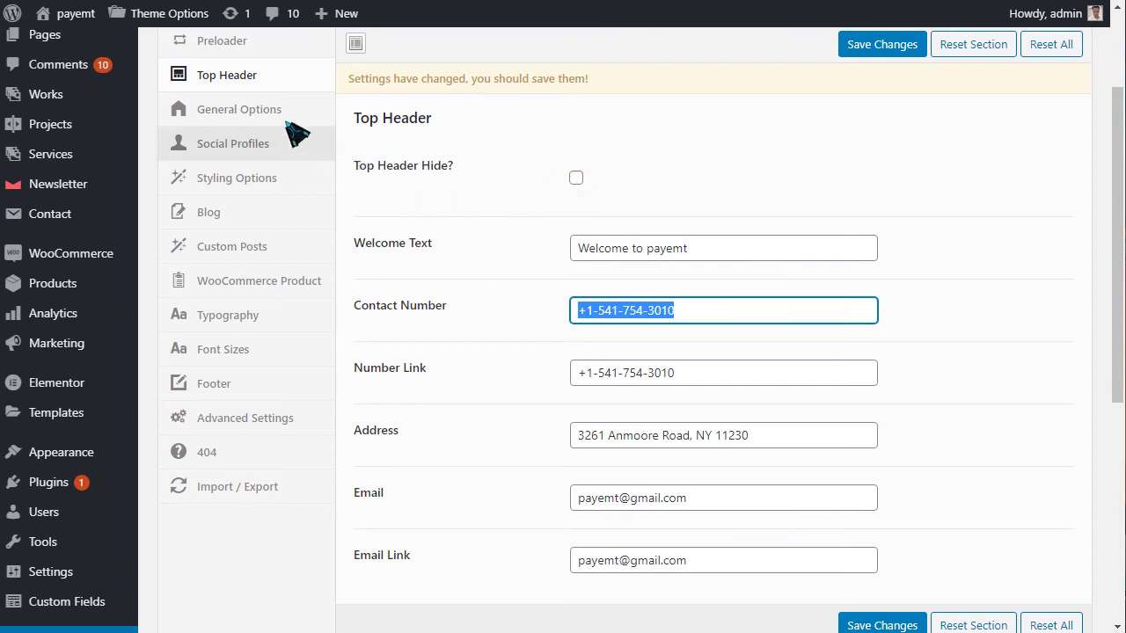
# Open the theme's General Options and turn on the light version
pyautogui.click(257, 109)
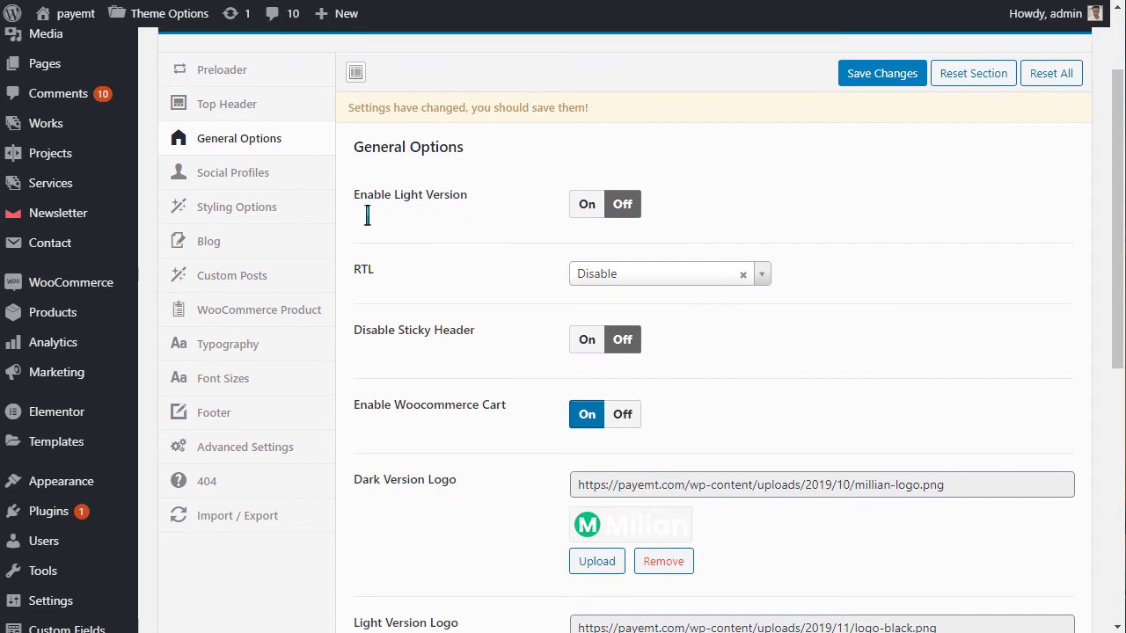
pyautogui.moveTo(400, 213); pyautogui.dragTo(495, 213)
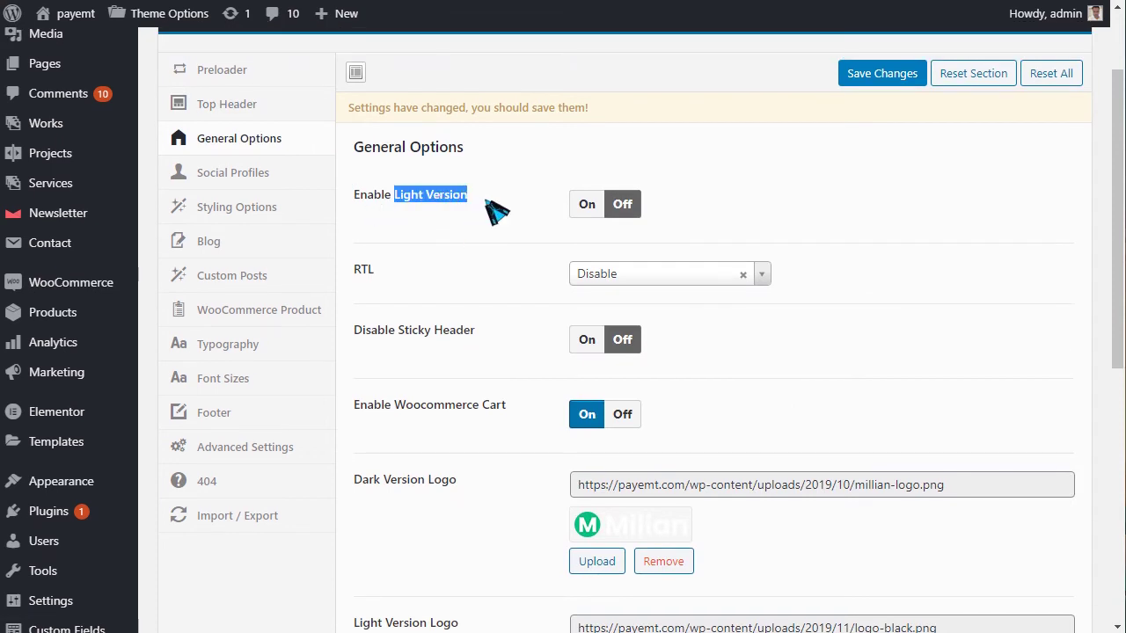
pyautogui.click(587, 205)
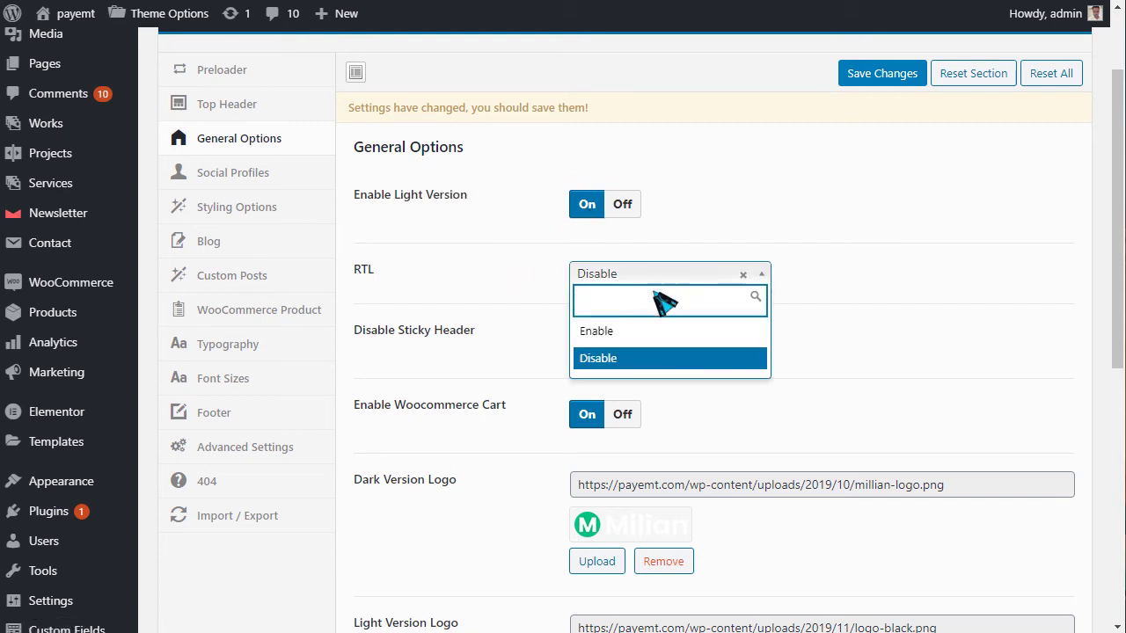
# Leave RTL disabled and review the sticky header, WooCommerce cart and dark and light version logo settings in General Options
pyautogui.click(464, 282)
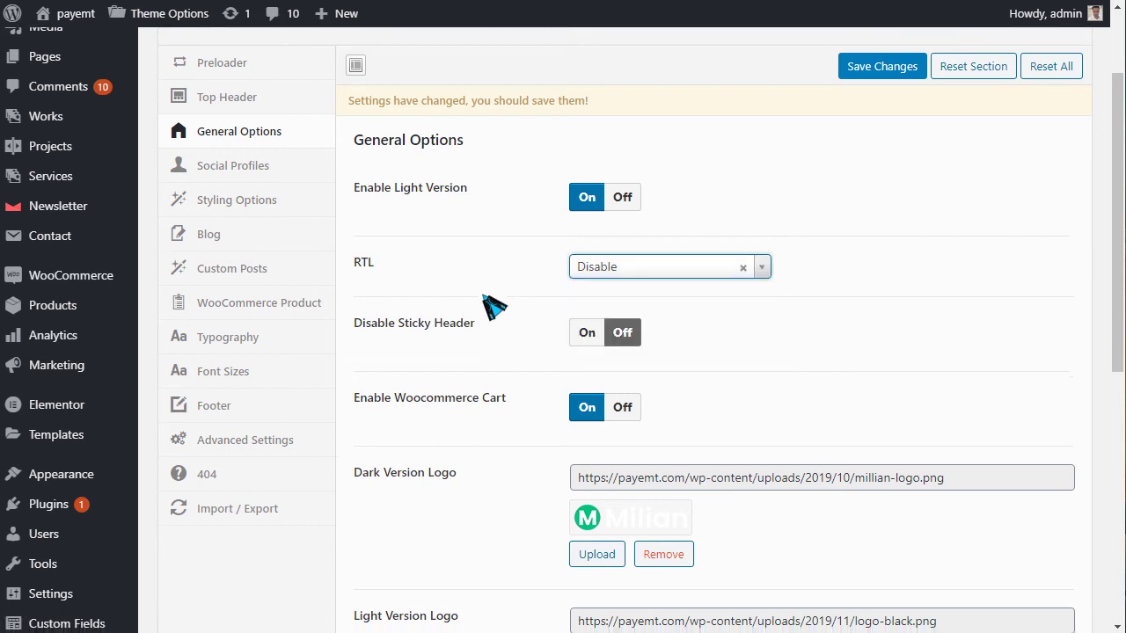
pyautogui.scroll(-2, 496, 302)
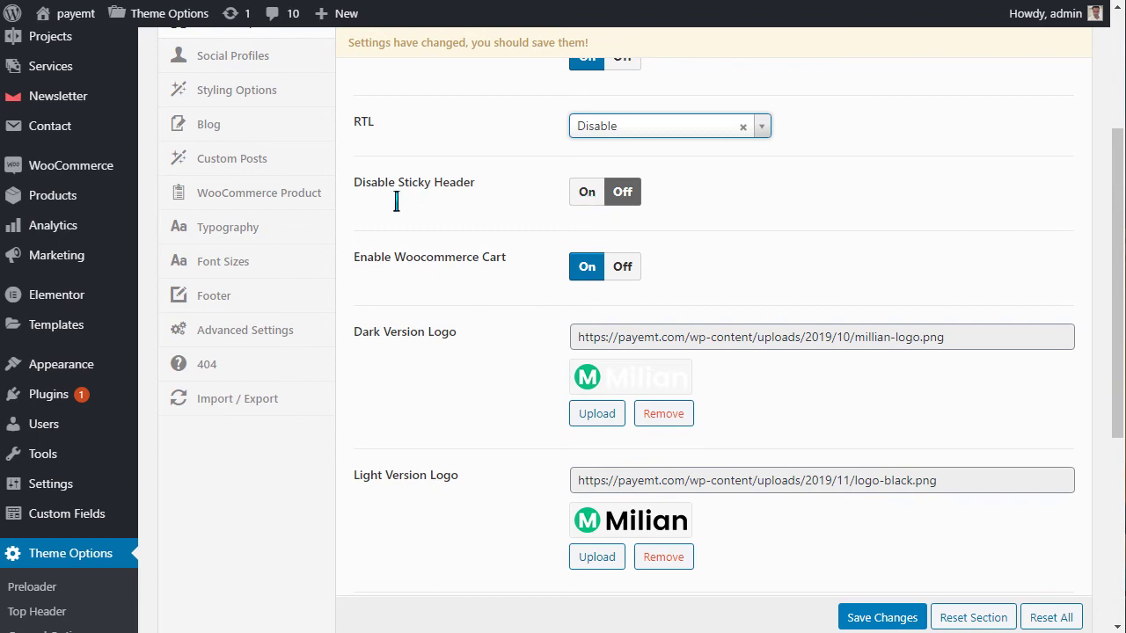
pyautogui.moveTo(362, 195); pyautogui.dragTo(508, 188)
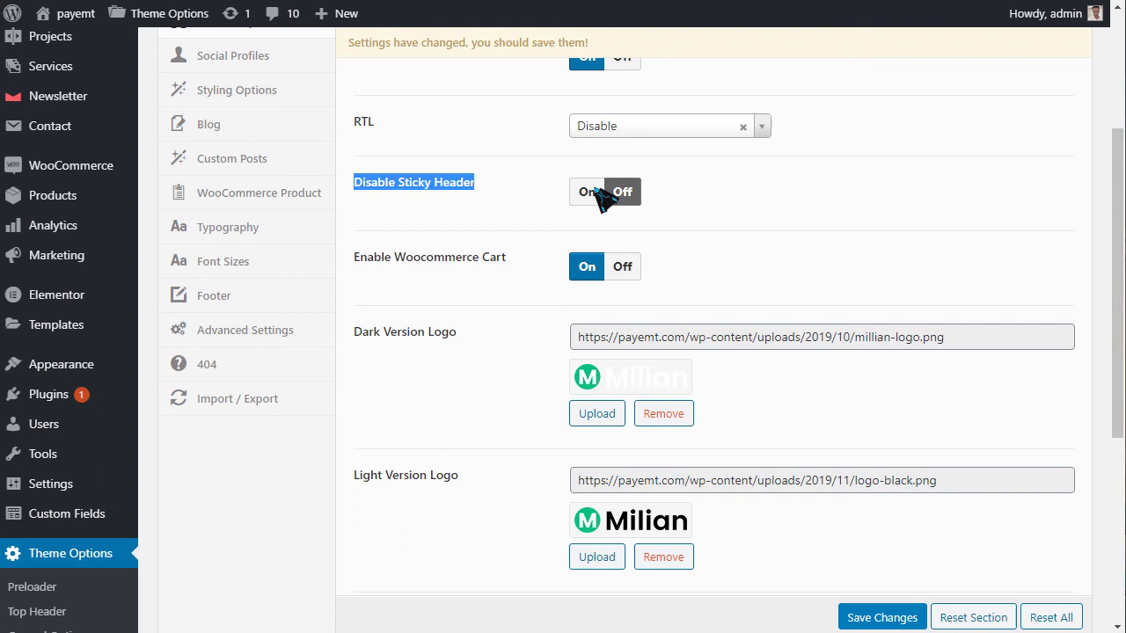
pyautogui.scroll(-2, 545, 370)
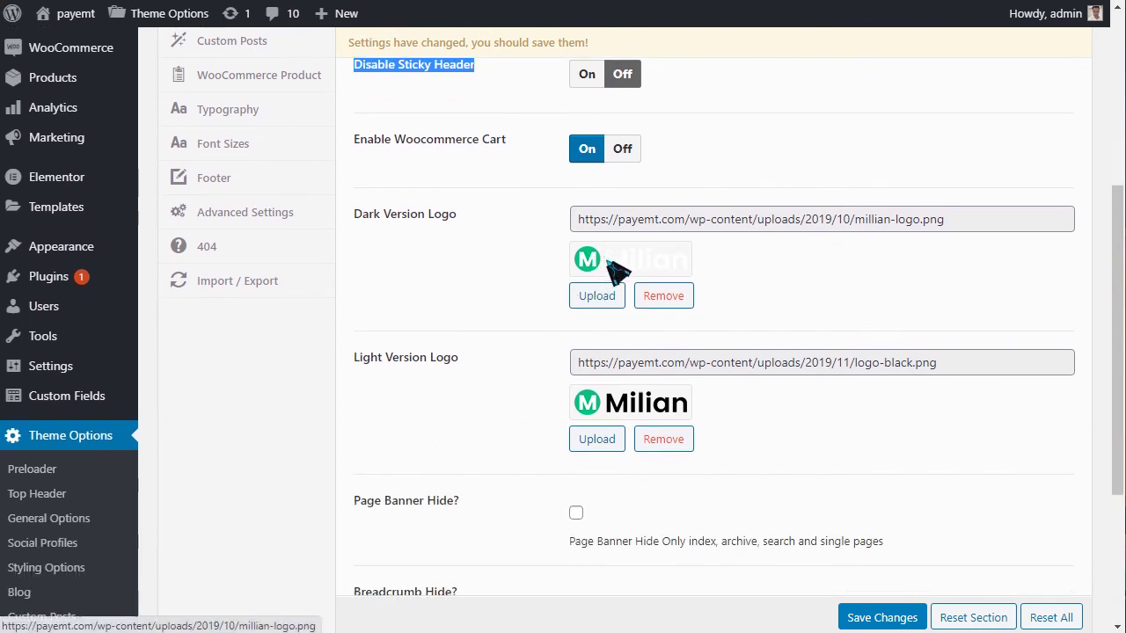
pyautogui.moveTo(363, 221); pyautogui.dragTo(478, 220)
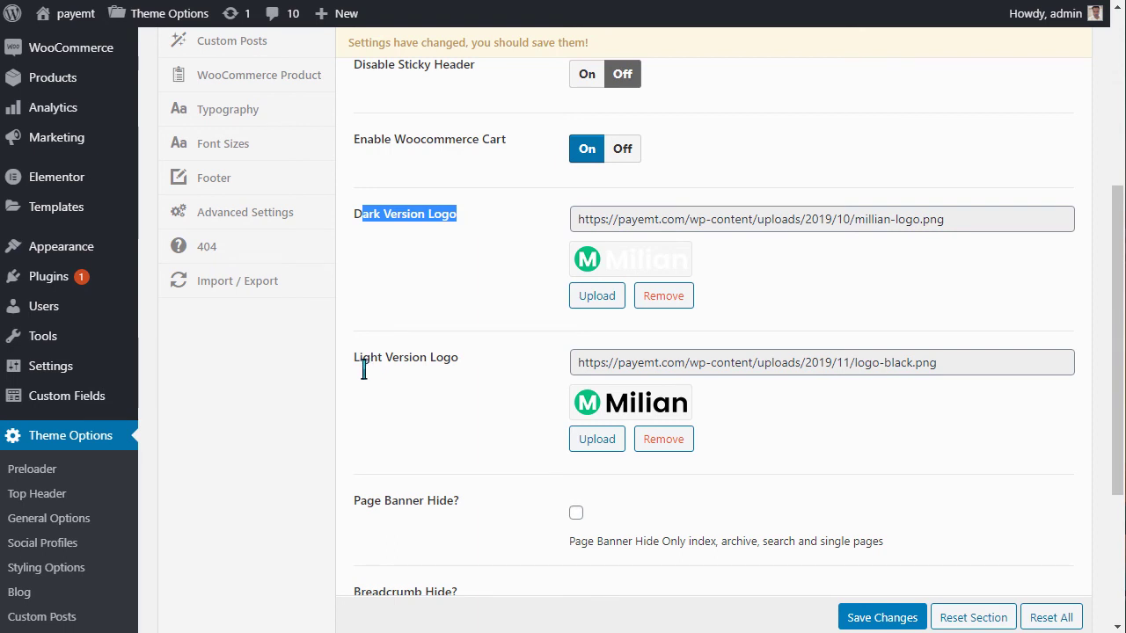
pyautogui.moveTo(363, 371); pyautogui.dragTo(465, 372)
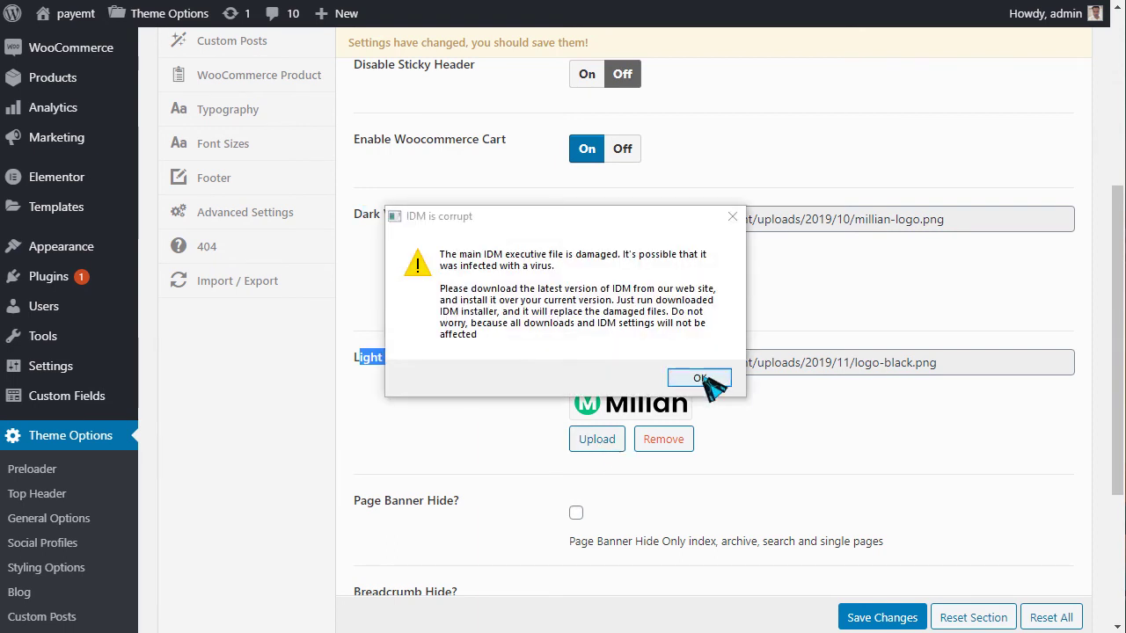
# Dismiss the IDM message and replace the Light Version Logo with min-1.png from the media library
pyautogui.click(699, 378)
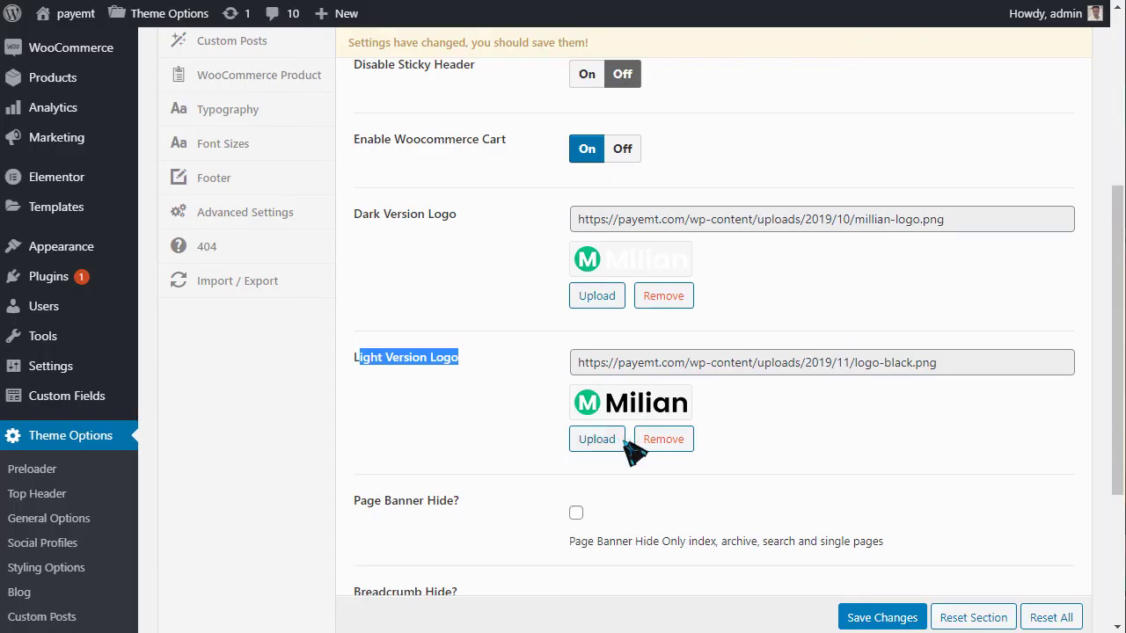
pyautogui.click(666, 440)
pyautogui.click(584, 395)
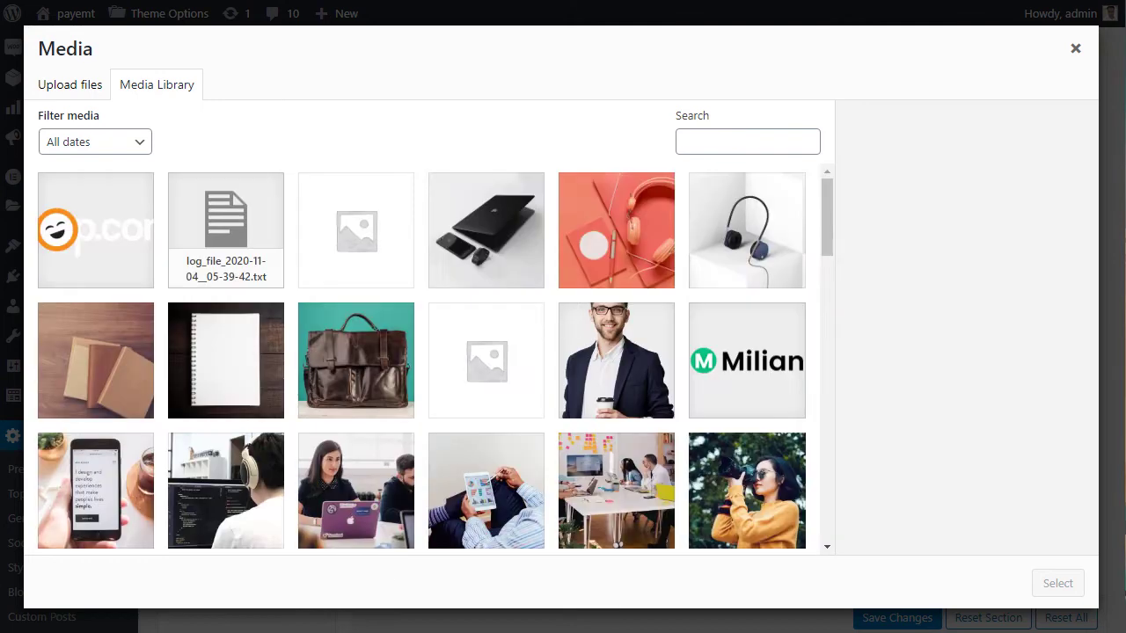
pyautogui.click(96, 228)
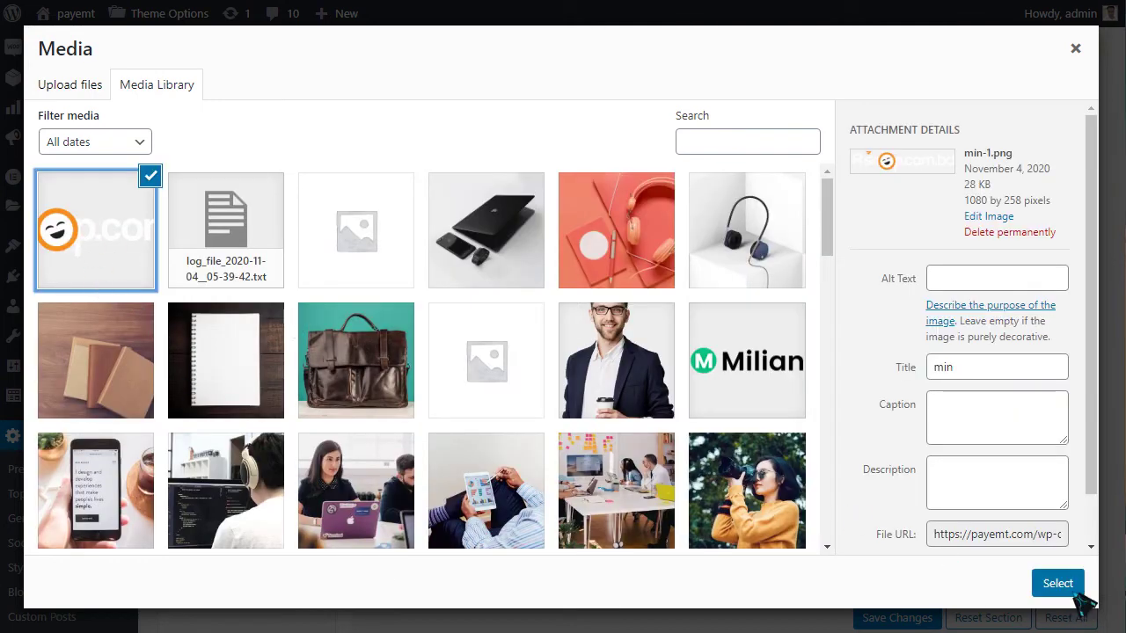
pyautogui.click(1059, 583)
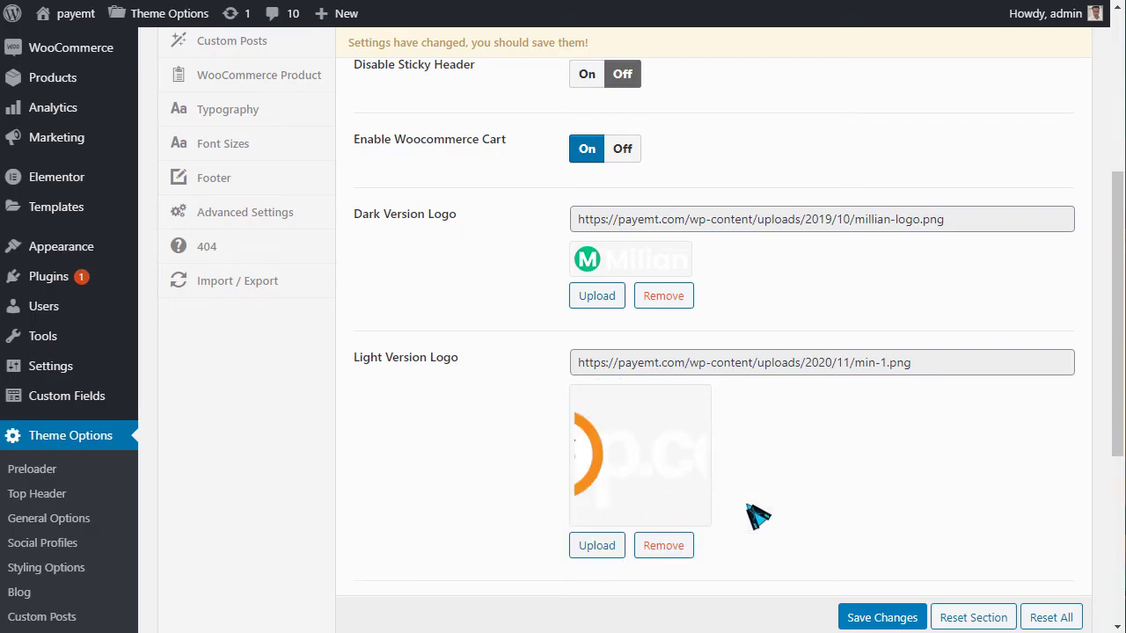
# Enable Minify CSS and JS at the end of General Options and save the changes
pyautogui.scroll(-3, 758, 517)
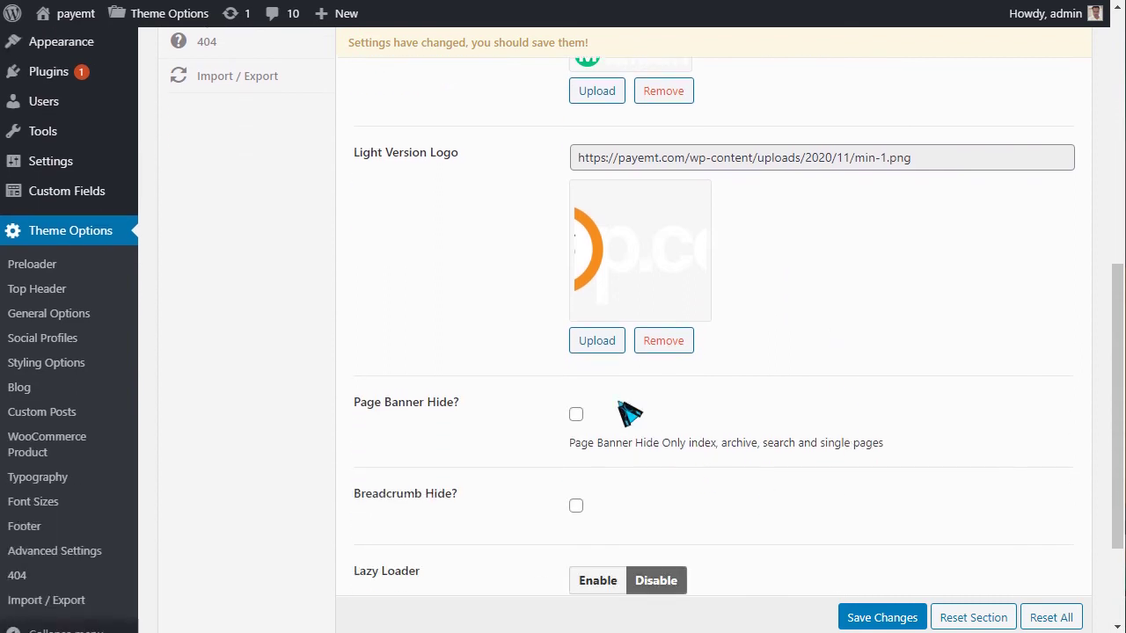
pyautogui.scroll(-1, 630, 414)
pyautogui.scroll(-2, 642, 417)
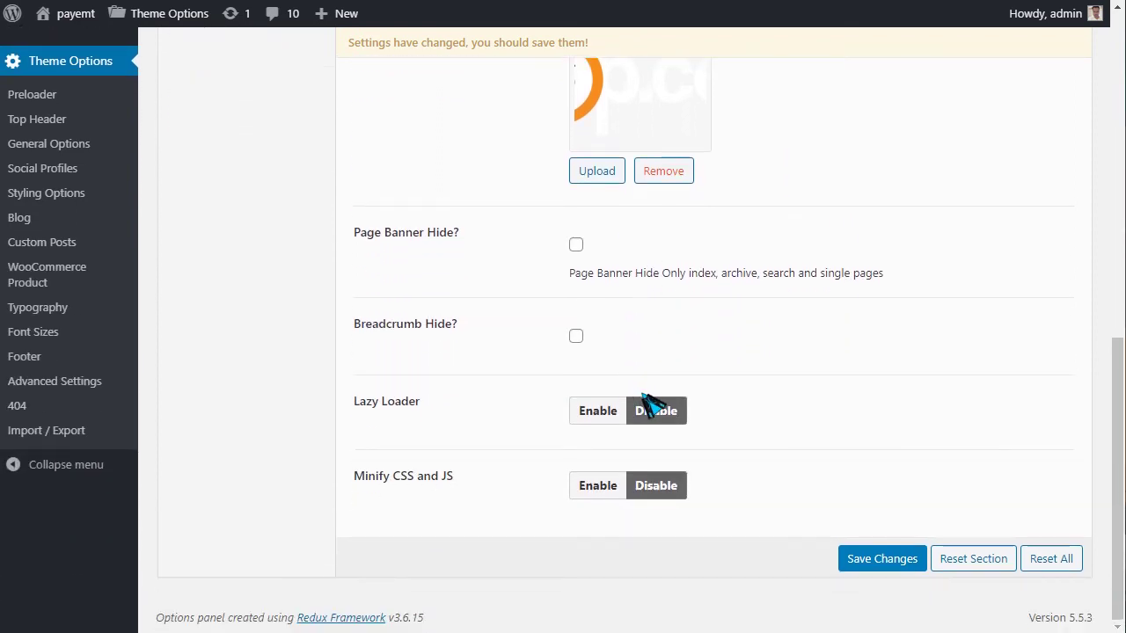
pyautogui.moveTo(363, 417); pyautogui.dragTo(527, 442)
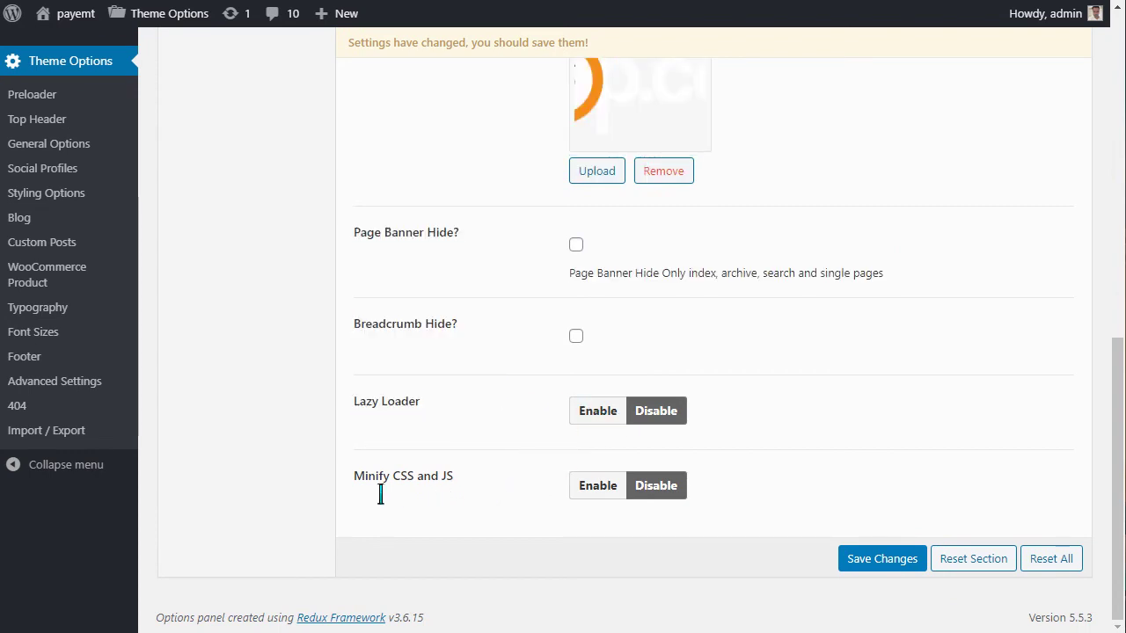
pyautogui.moveTo(381, 495); pyautogui.dragTo(478, 485)
pyautogui.click(596, 490)
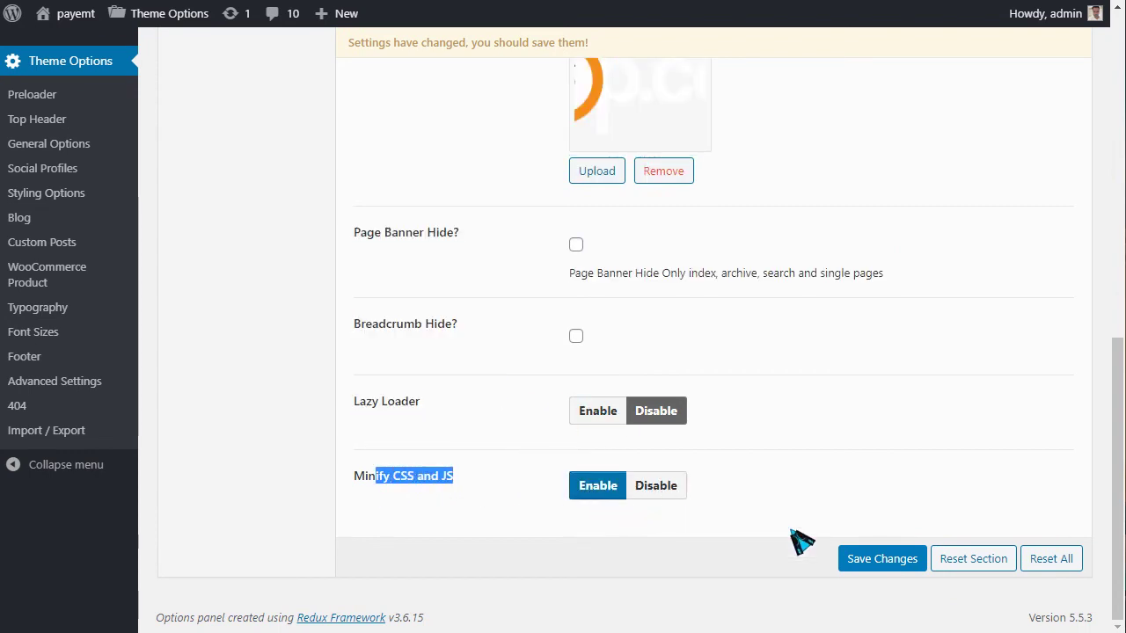
pyautogui.click(880, 566)
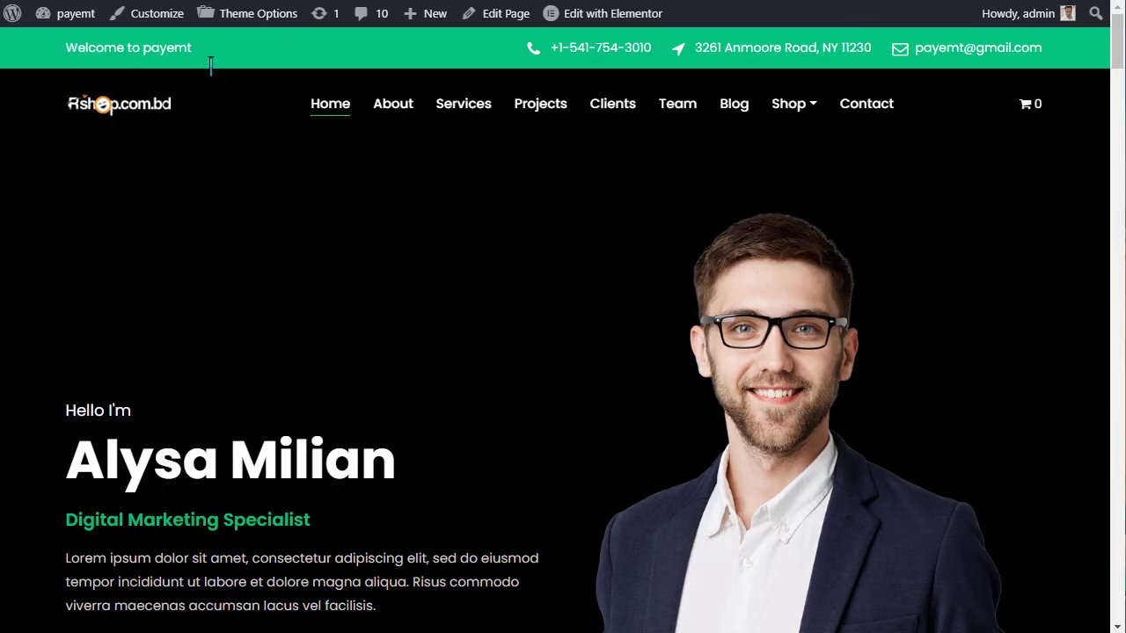
# Check the address and e-mail in the home page's top header, and review the theme's General Options and Social Profiles URL fields
pyautogui.moveTo(707, 53); pyautogui.dragTo(1052, 61)
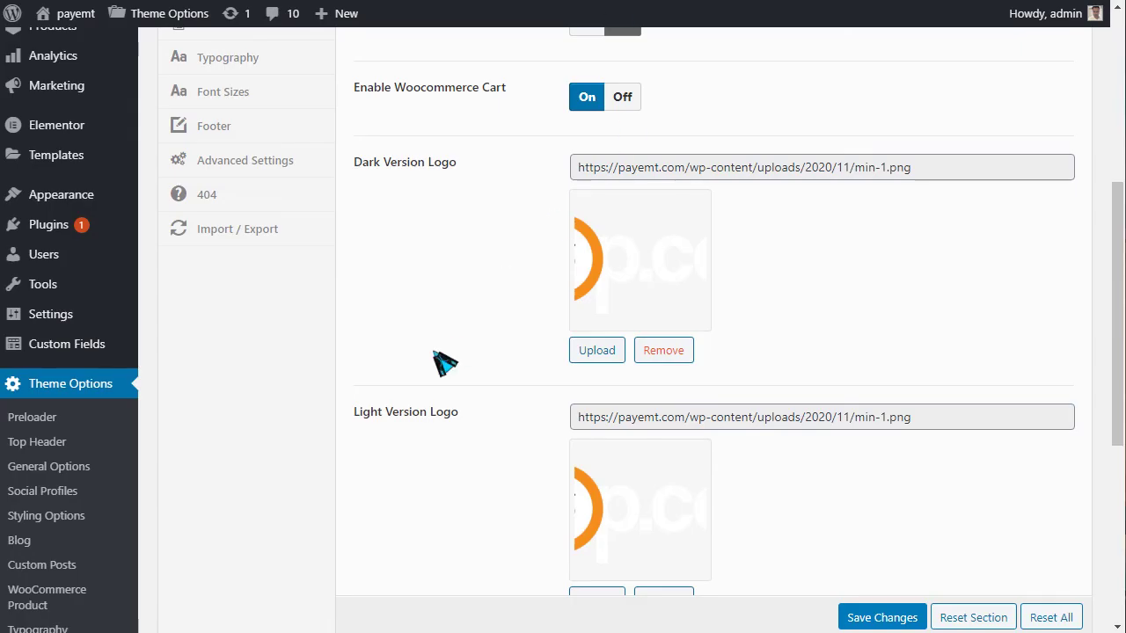
pyautogui.scroll(3, 440, 363)
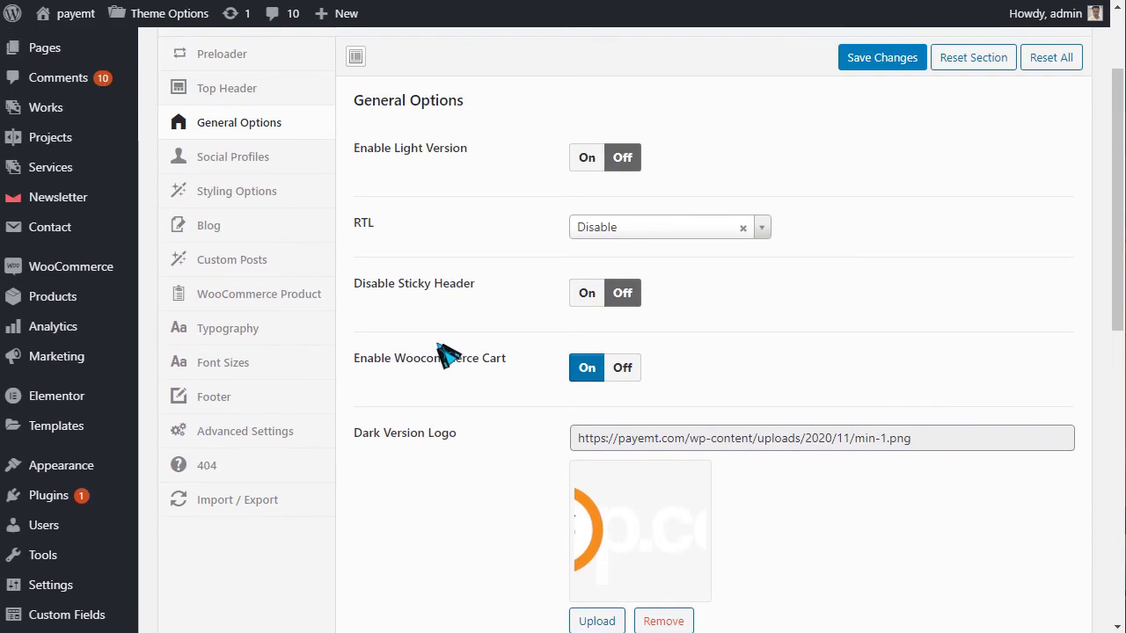
pyautogui.scroll(1, 445, 356)
pyautogui.click(252, 242)
pyautogui.moveTo(641, 330); pyautogui.dragTo(576, 332)
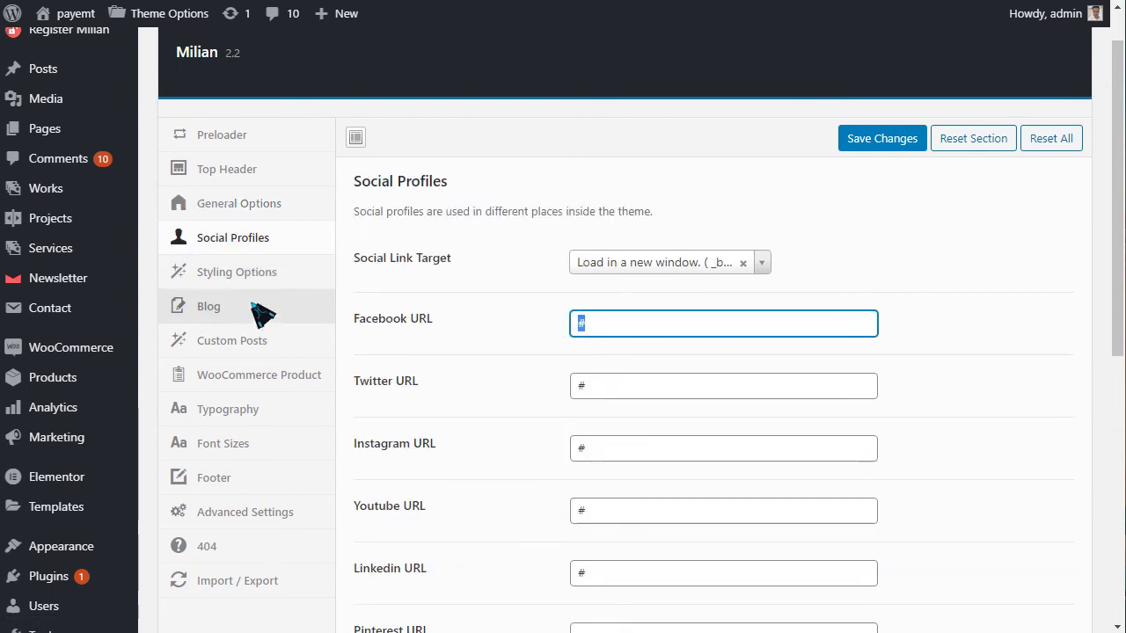
# Change the theme's Primary Color to the preset blue in Styling Options
pyautogui.click(257, 275)
pyautogui.scroll(-1, 574, 187)
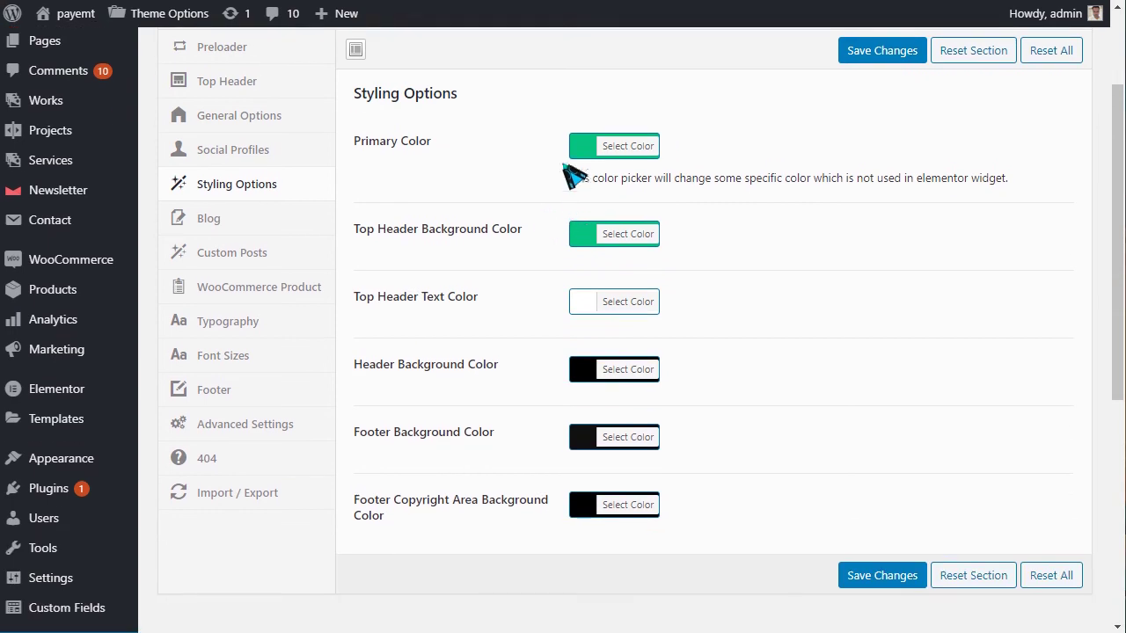
pyautogui.click(582, 151)
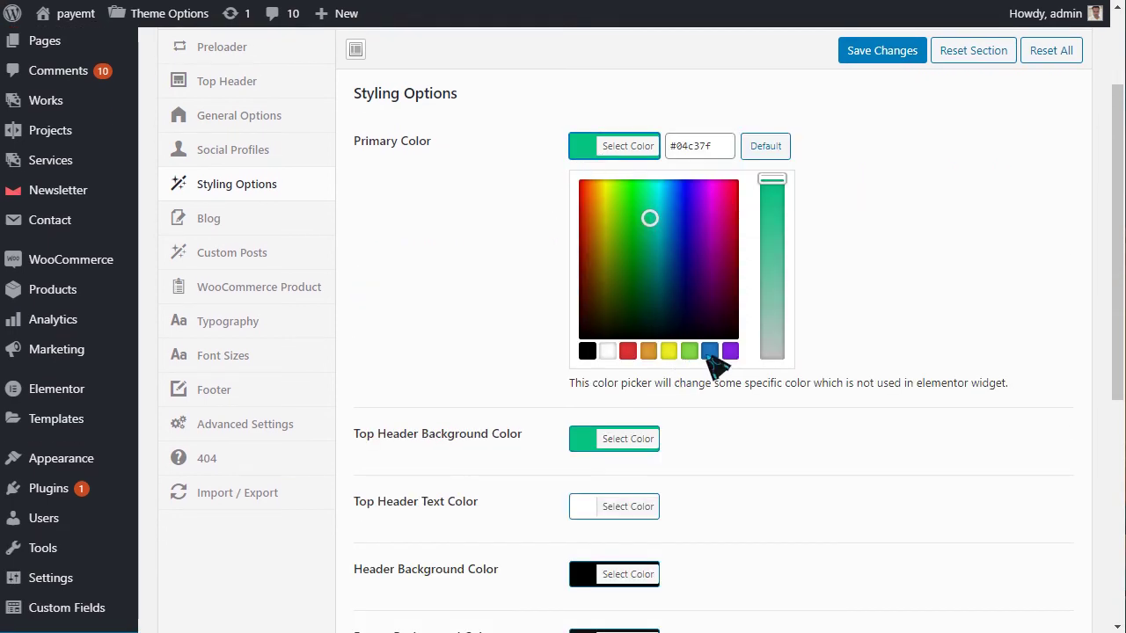
pyautogui.click(710, 352)
pyautogui.click(557, 275)
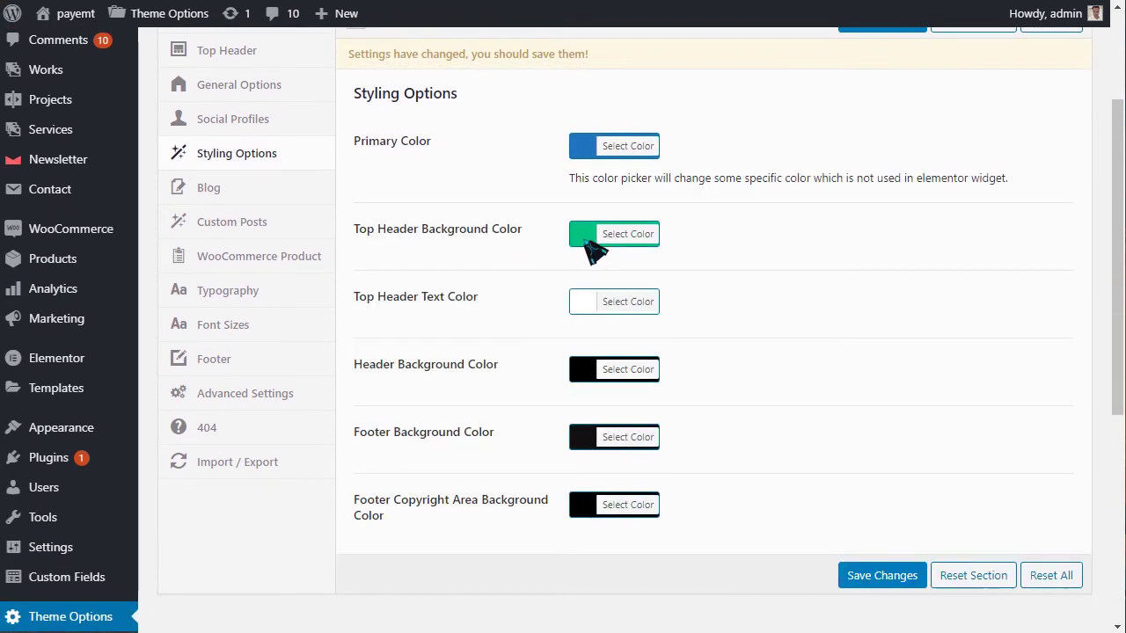
# Set the Top Header Background Color to blue #1e73be and save the styling changes
pyautogui.click(590, 238)
pyautogui.click(710, 439)
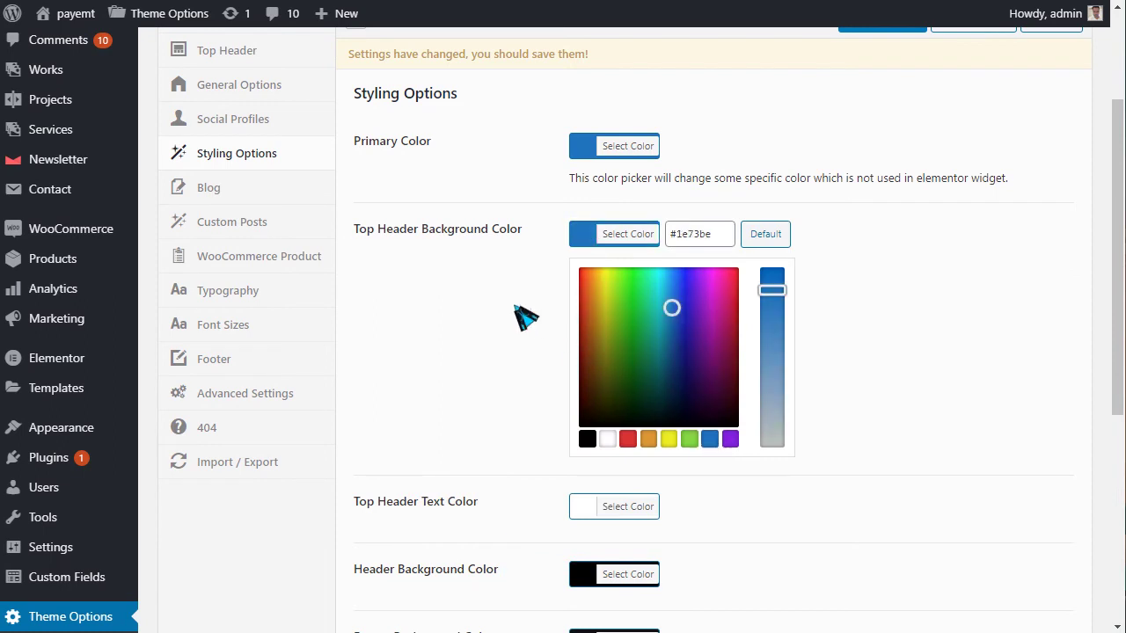
pyautogui.click(519, 319)
pyautogui.click(880, 573)
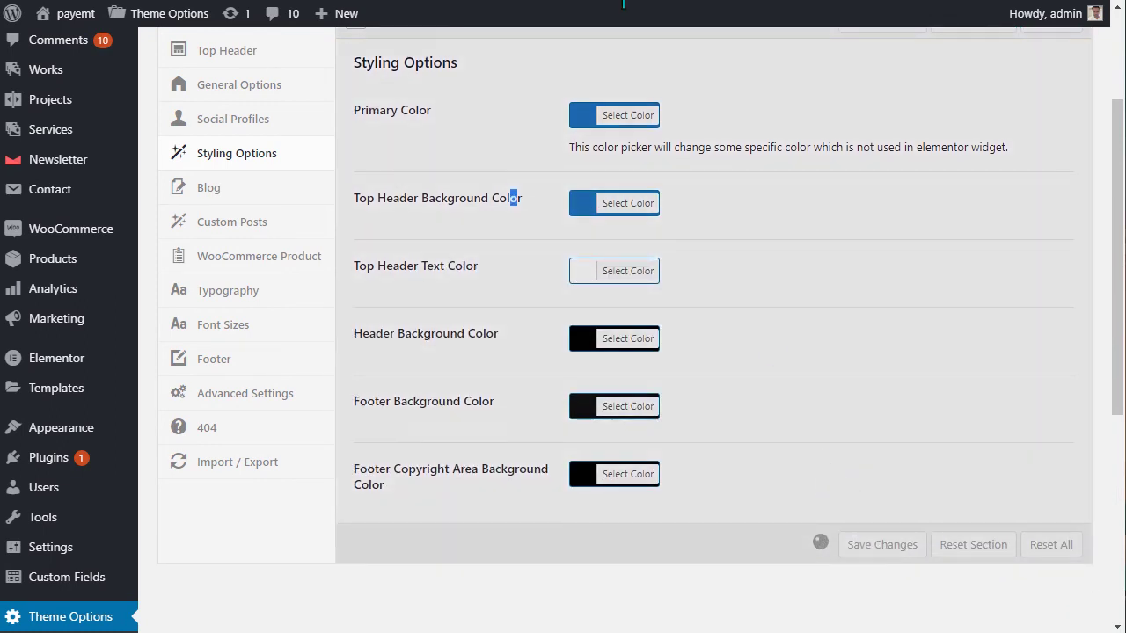
# Reload the site's home page to check the new header colours and return to the theme options
pyautogui.hotkey('ctrl', 'Tab')
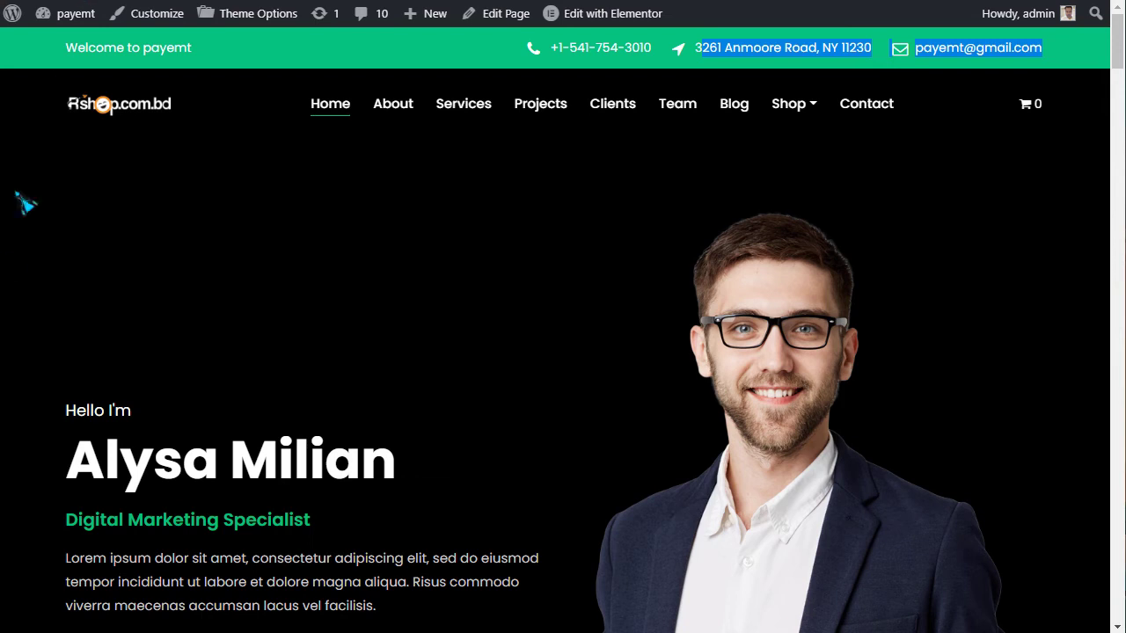
pyautogui.press('F5')
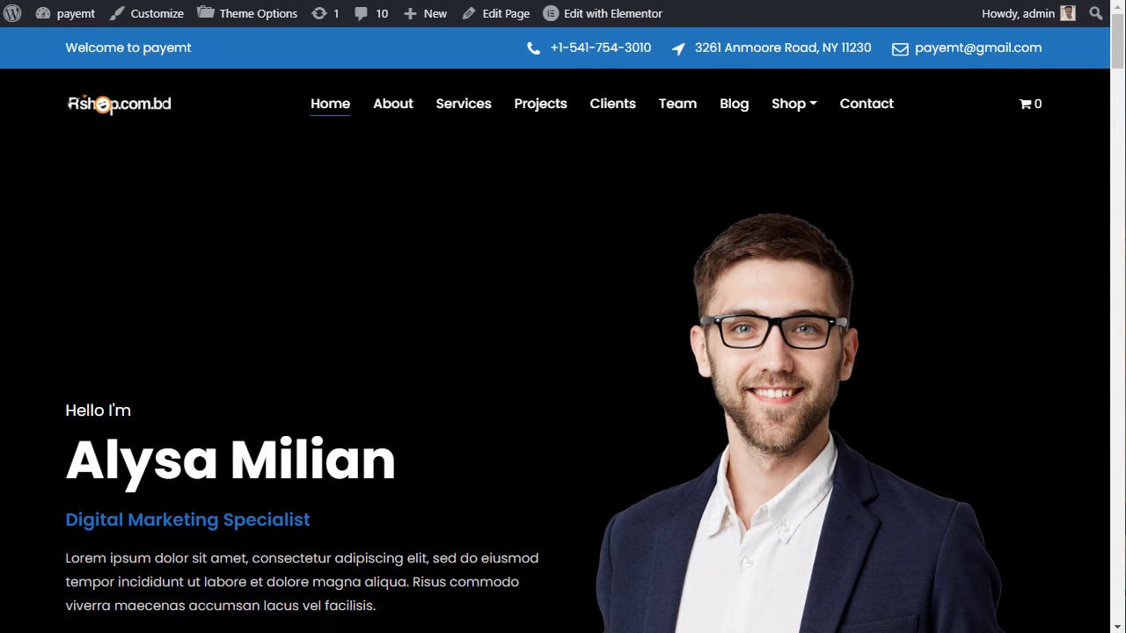
pyautogui.hotkey('ctrl', 'Tab')
# Review the Blog, Custom Posts, WooCommerce Product, Typography and Font Sizes sections of the theme options
pyautogui.scroll(1, 381, 230)
pyautogui.click(229, 219)
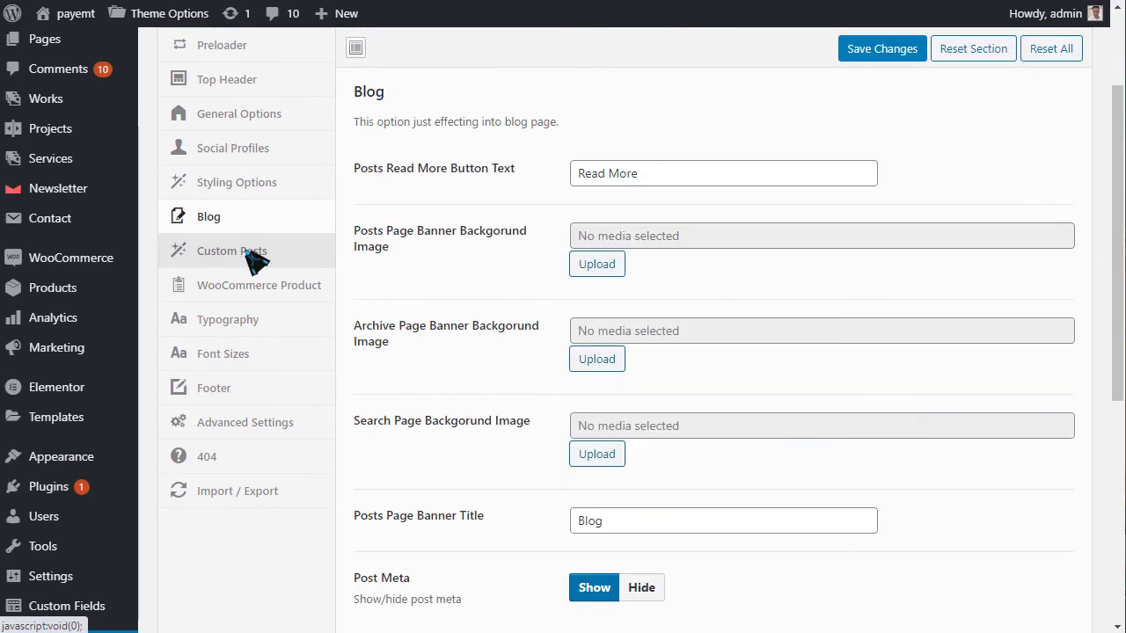
pyautogui.click(242, 262)
pyautogui.click(251, 290)
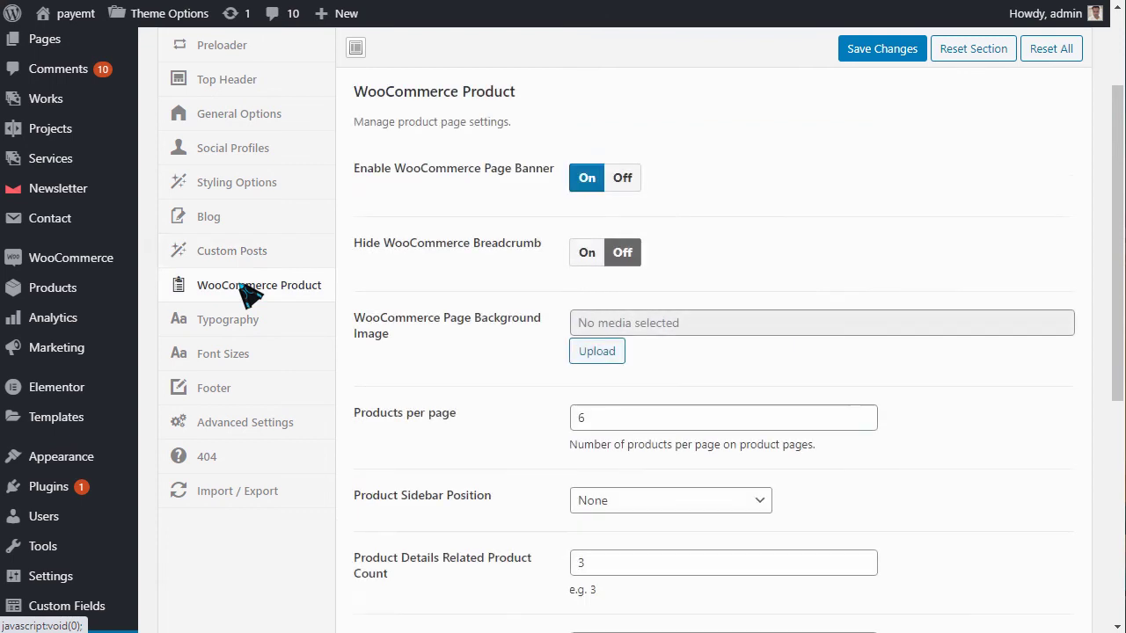
pyautogui.click(246, 324)
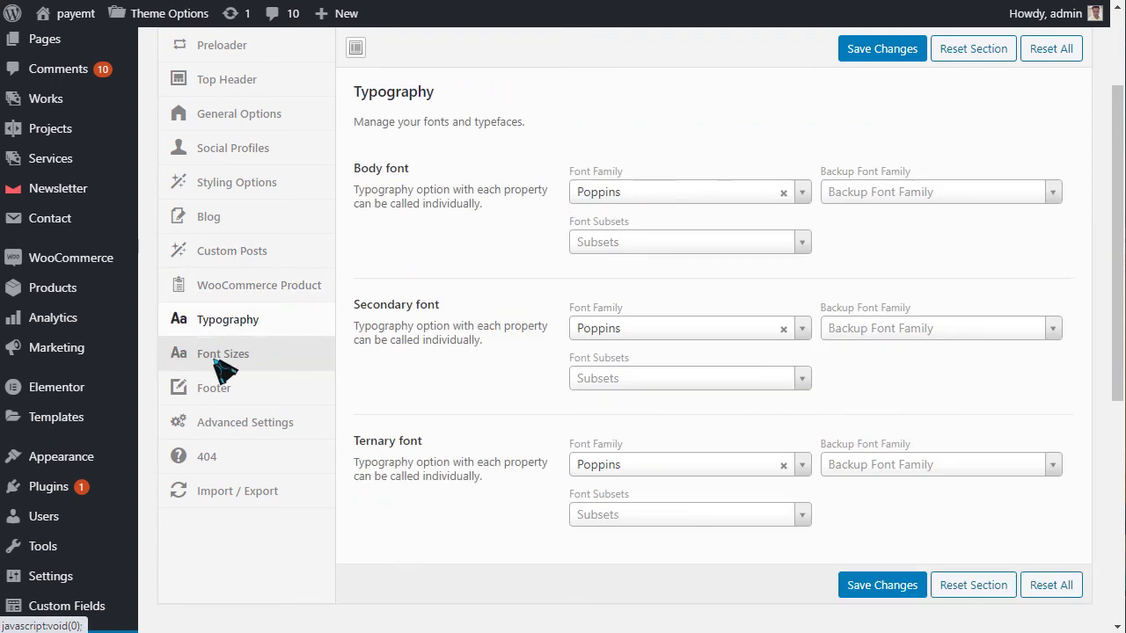
pyautogui.click(220, 356)
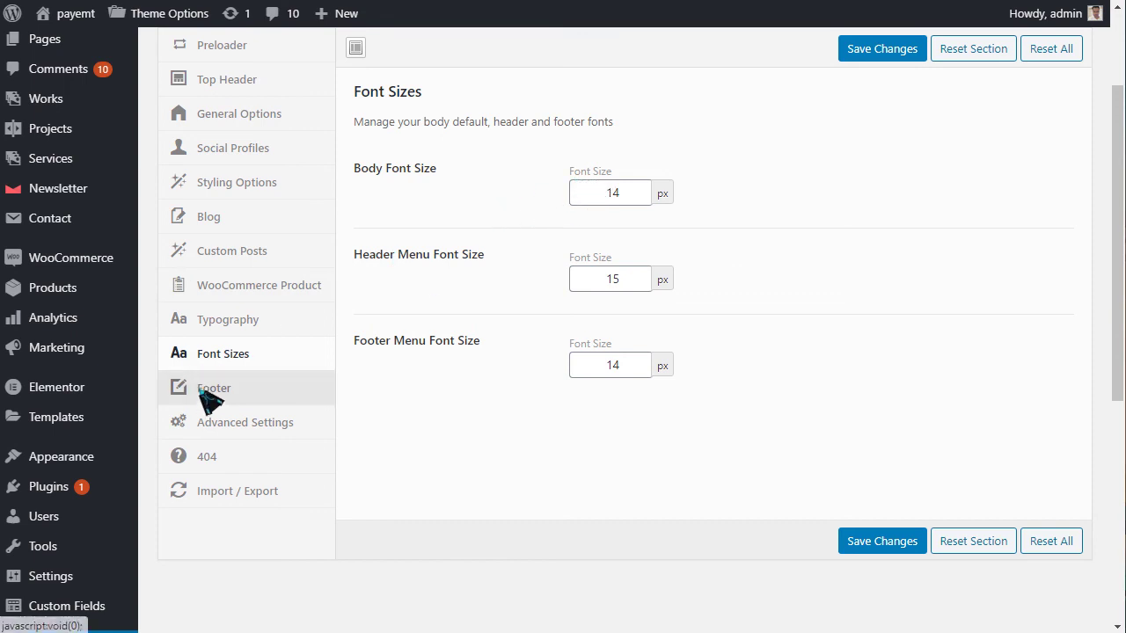
# Replace "Milian" with "payemt" in the footer copyright text and save the changes
pyautogui.click(211, 398)
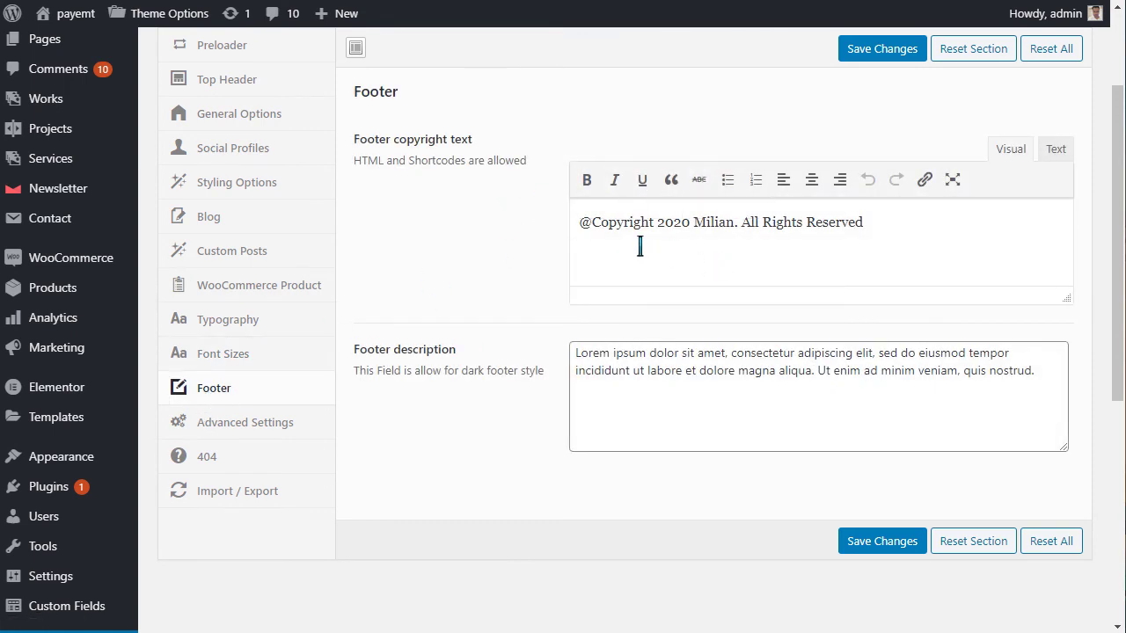
pyautogui.rightClick(720, 232)
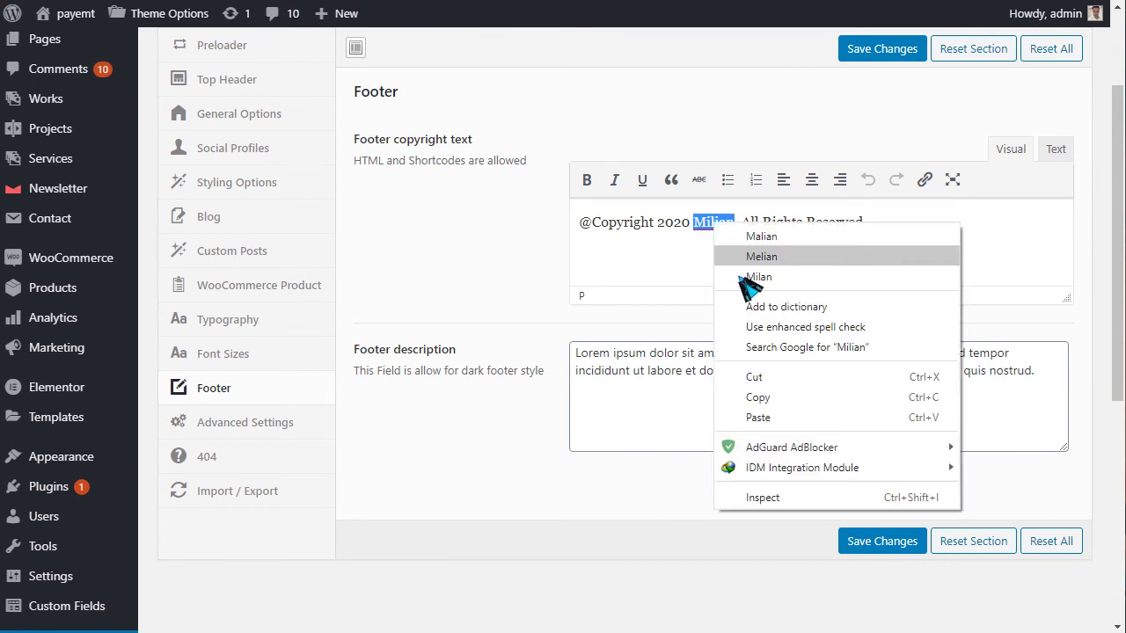
pyautogui.click(754, 417)
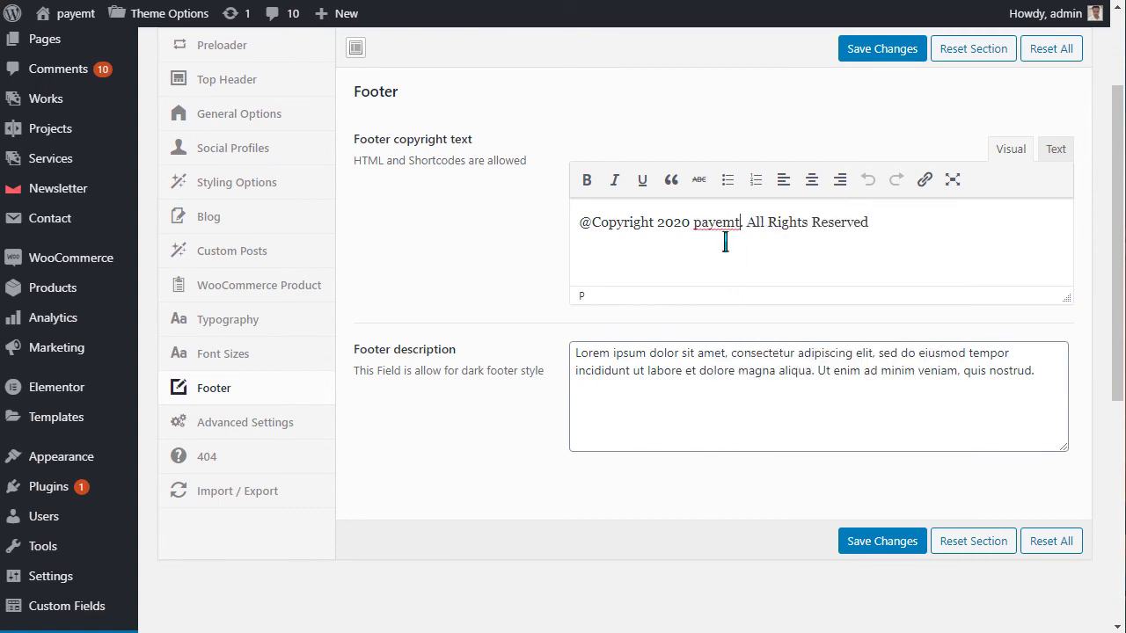
pyautogui.click(858, 546)
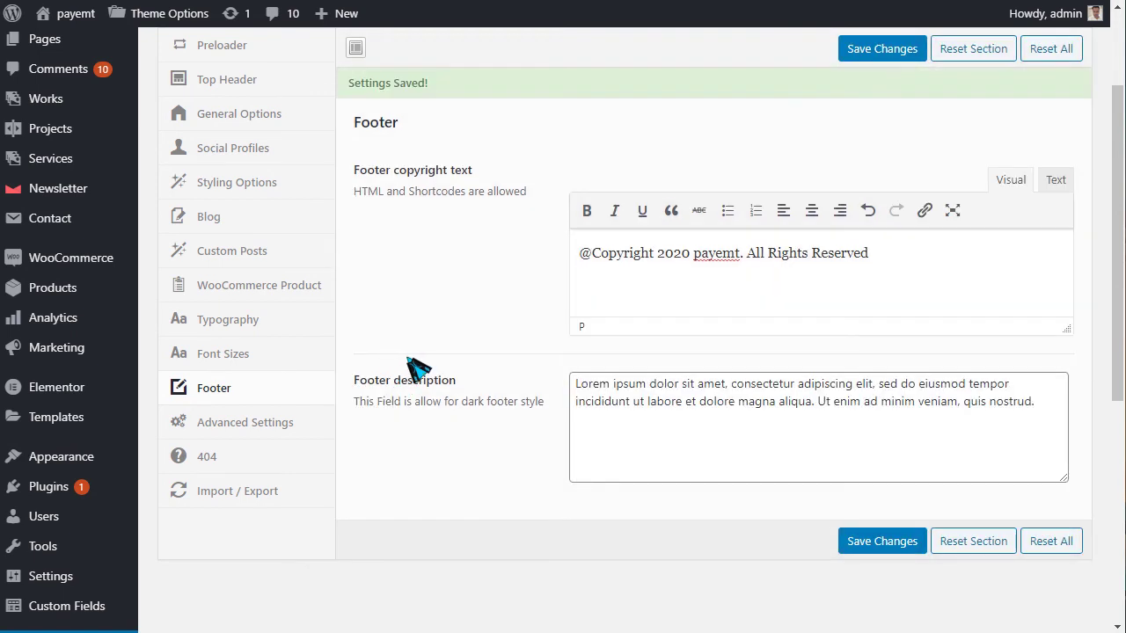
# Review the remaining theme option sections: the Advanced Settings code fields, the 404 page texts and the Import / Export options
pyautogui.scroll(-1, 370, 365)
pyautogui.click(257, 365)
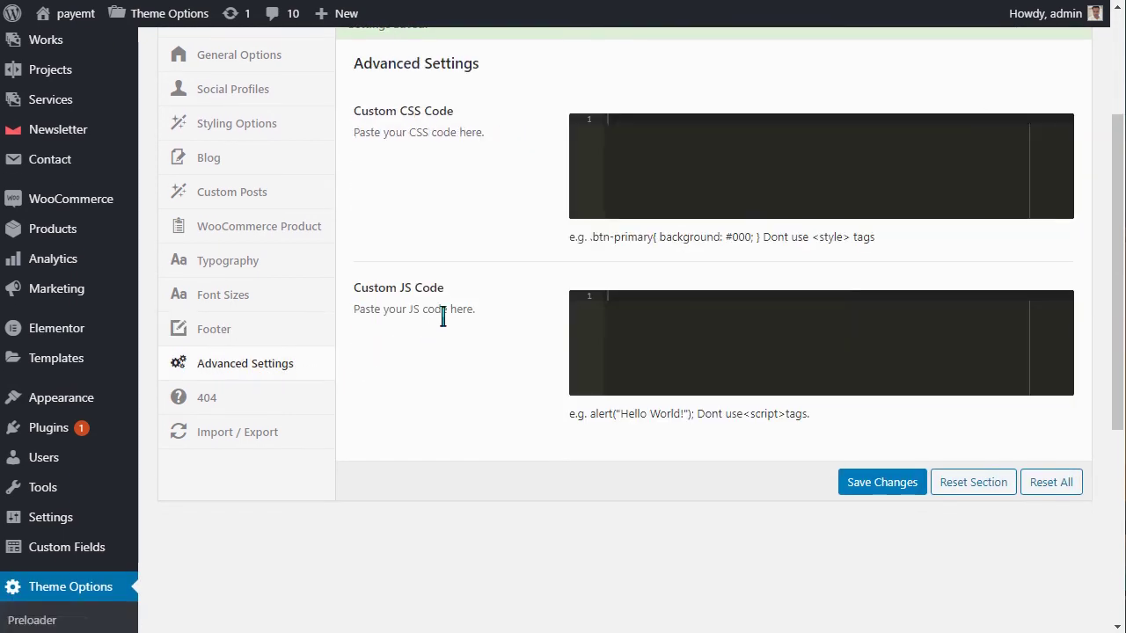
pyautogui.scroll(1, 432, 328)
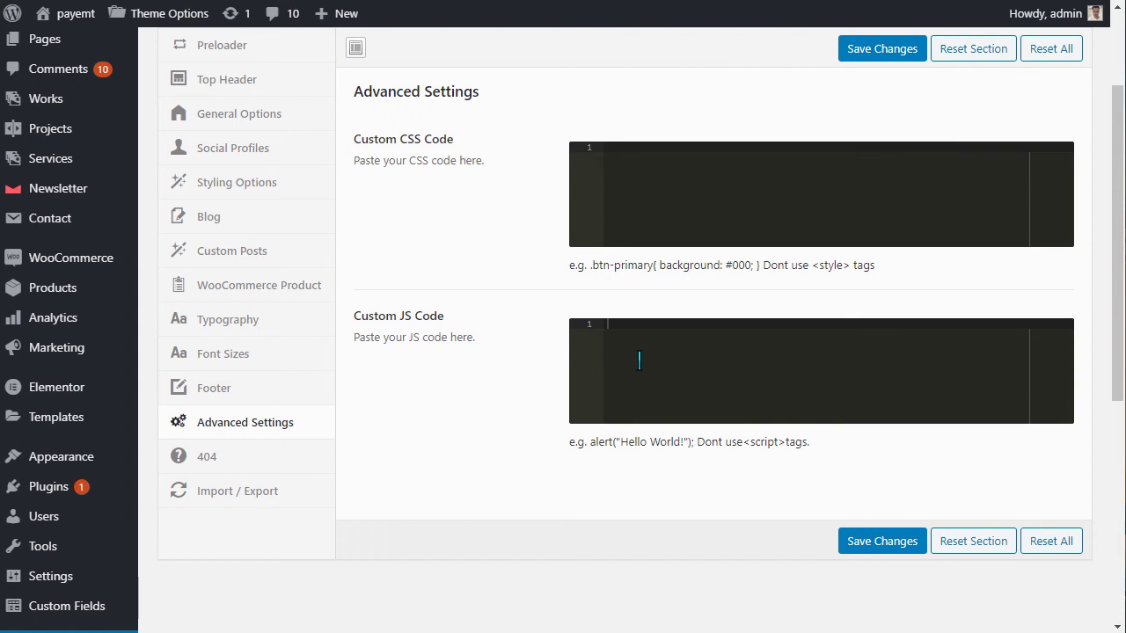
pyautogui.click(221, 458)
pyautogui.scroll(1, 607, 273)
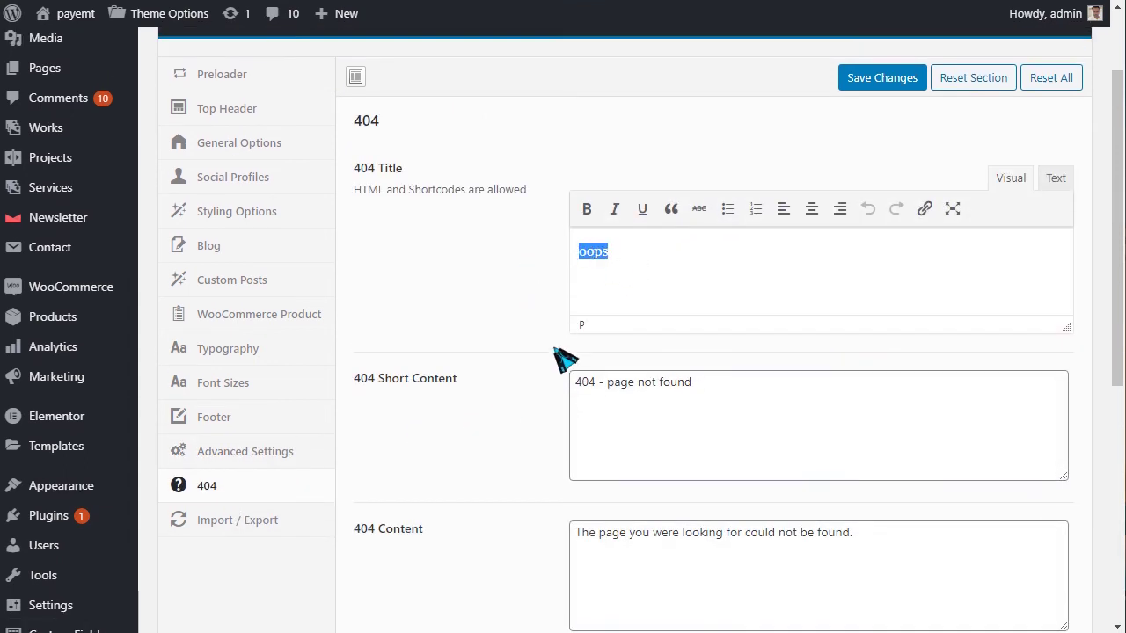
pyautogui.scroll(-1, 628, 281)
pyautogui.scroll(-3, 642, 284)
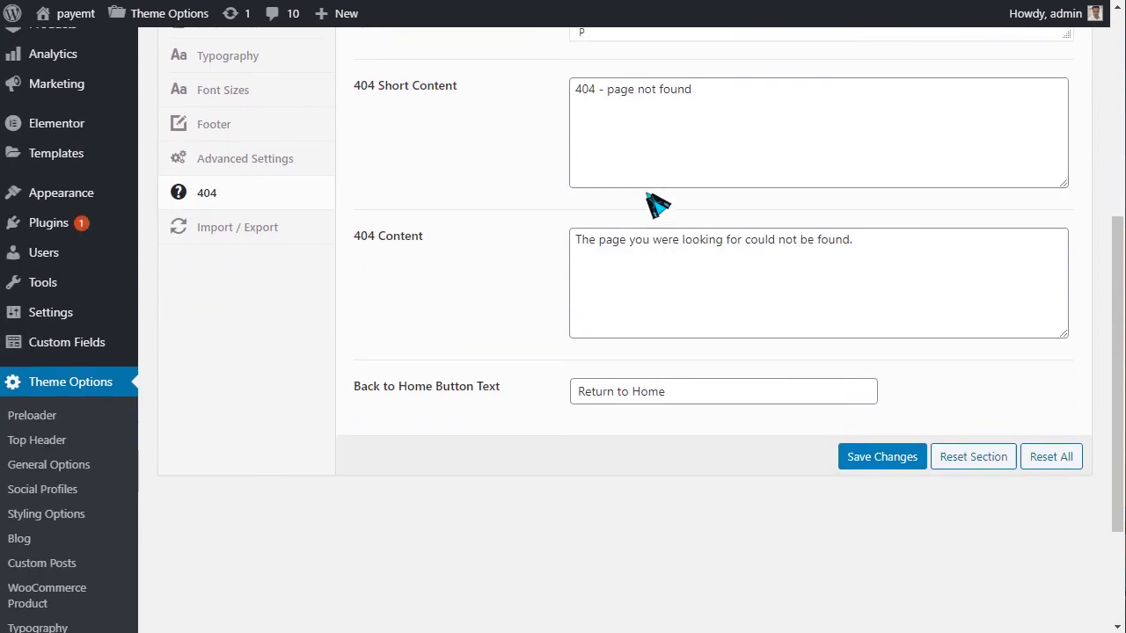
pyautogui.moveTo(682, 380); pyautogui.dragTo(475, 380)
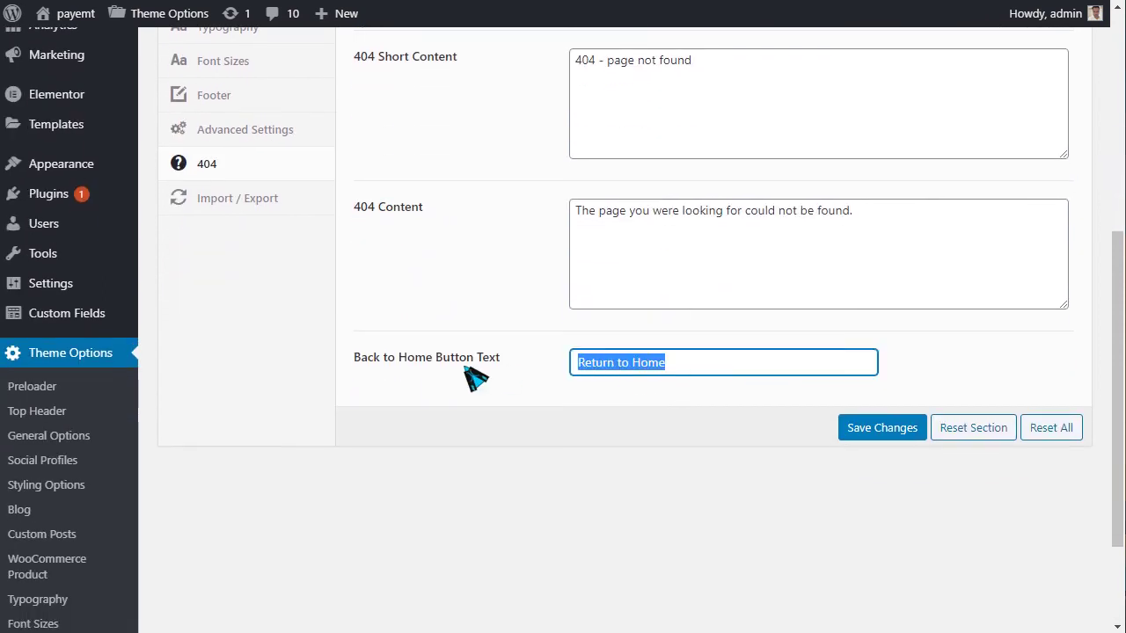
pyautogui.scroll(1, 485, 378)
pyautogui.click(250, 299)
pyautogui.scroll(2, 636, 369)
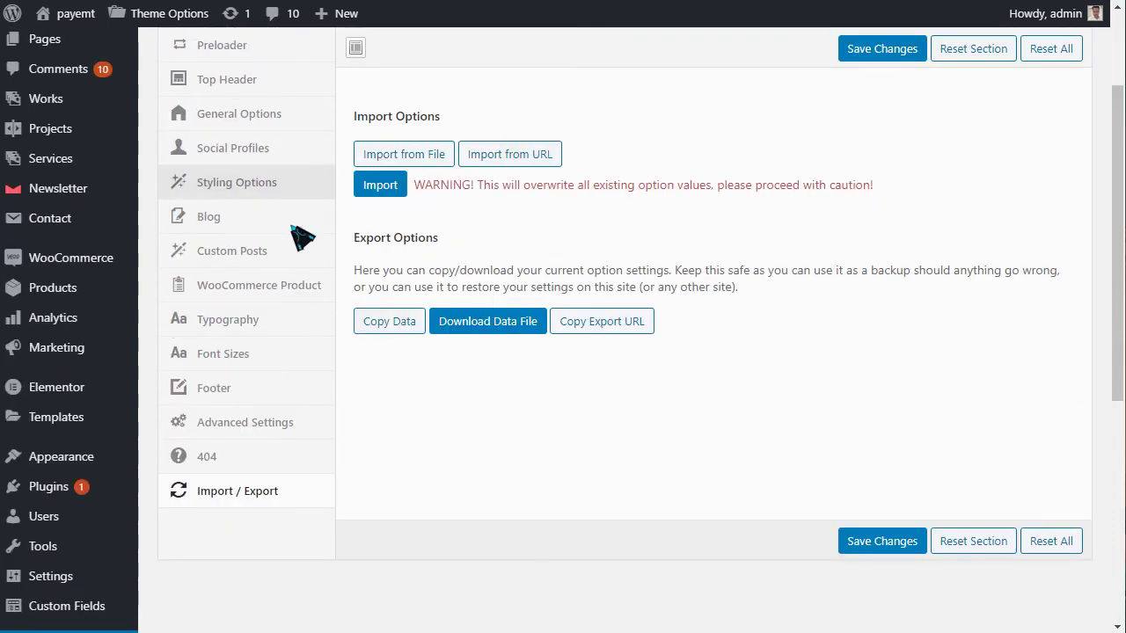